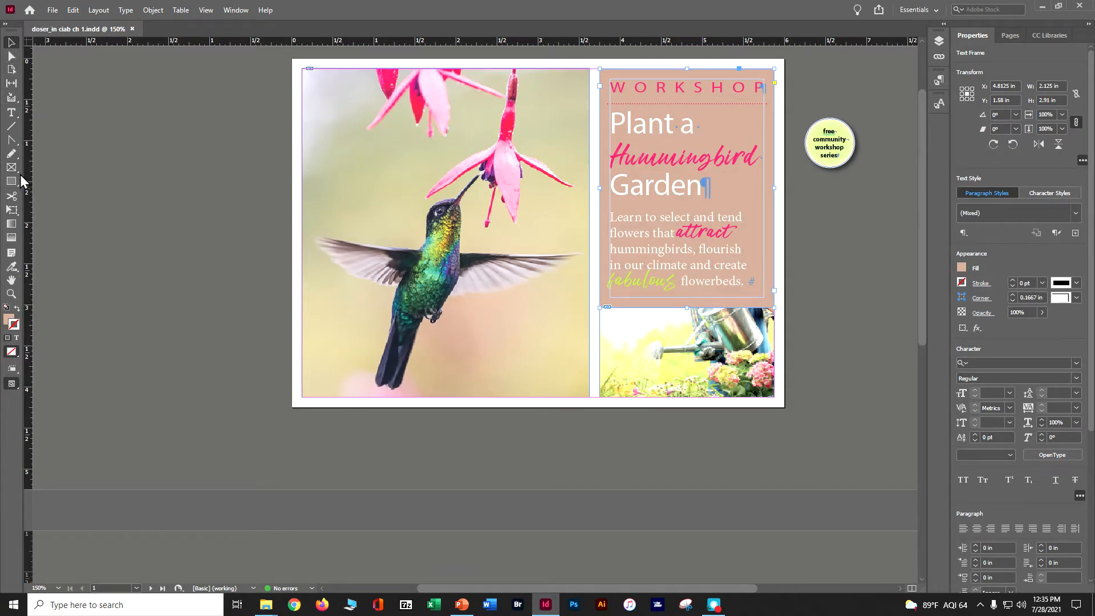
Activate the Rectangle Frame tool and look at the available screen modes, keeping Normal
click(16, 170)
click(48, 182)
click(11, 384)
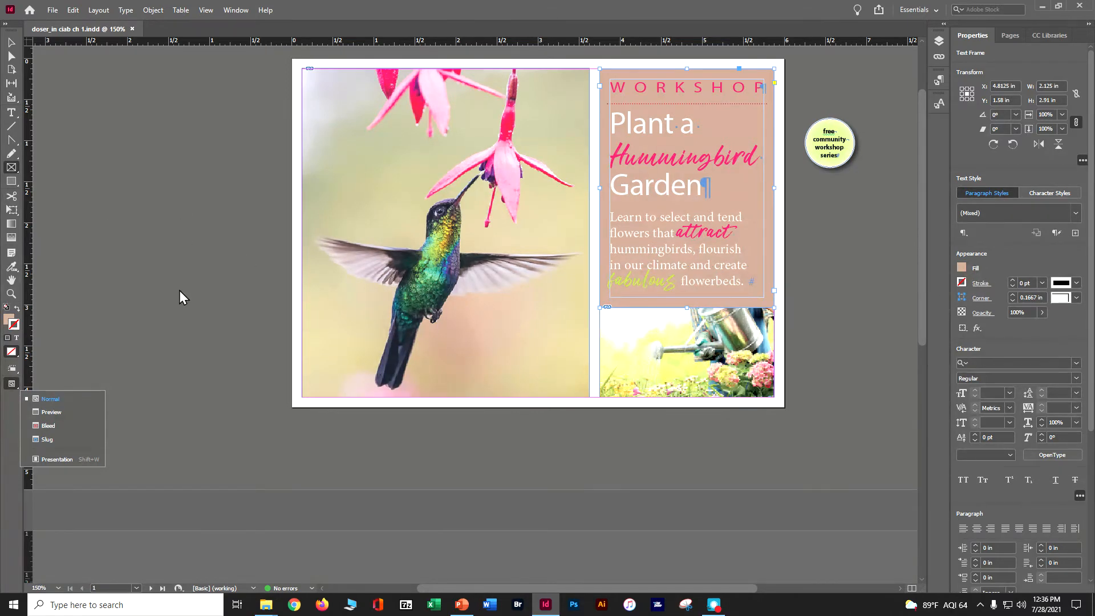
click(155, 284)
Try drawing rectangle frames of about 1.02 × 1.09 in and 1.28 × 1.28 in on the pasteboard, undoing each one
drag(154, 282, 239, 371)
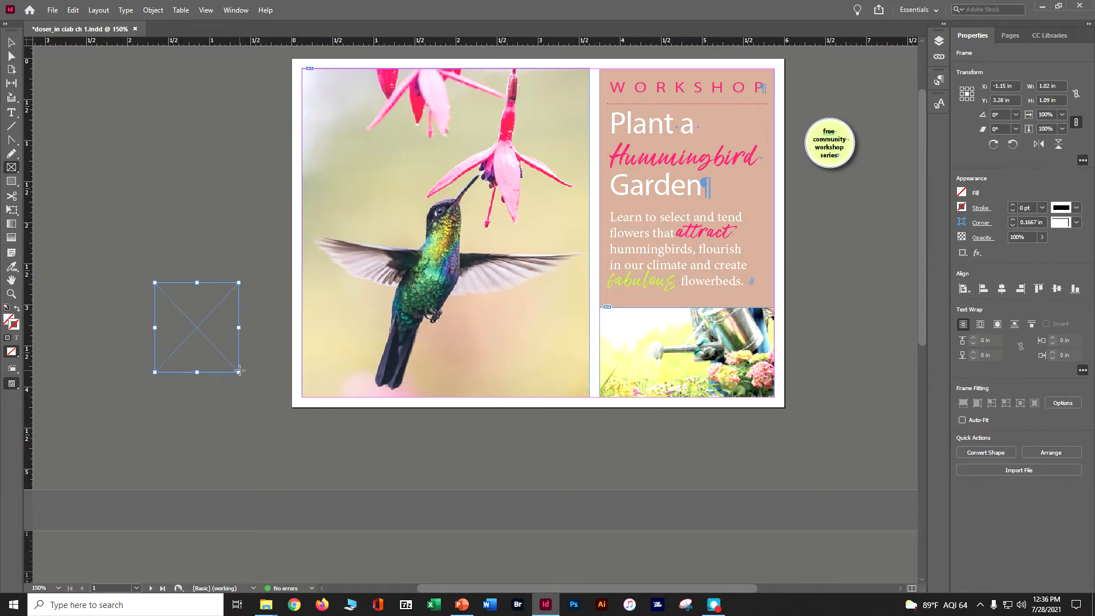
key(ctrl+z)
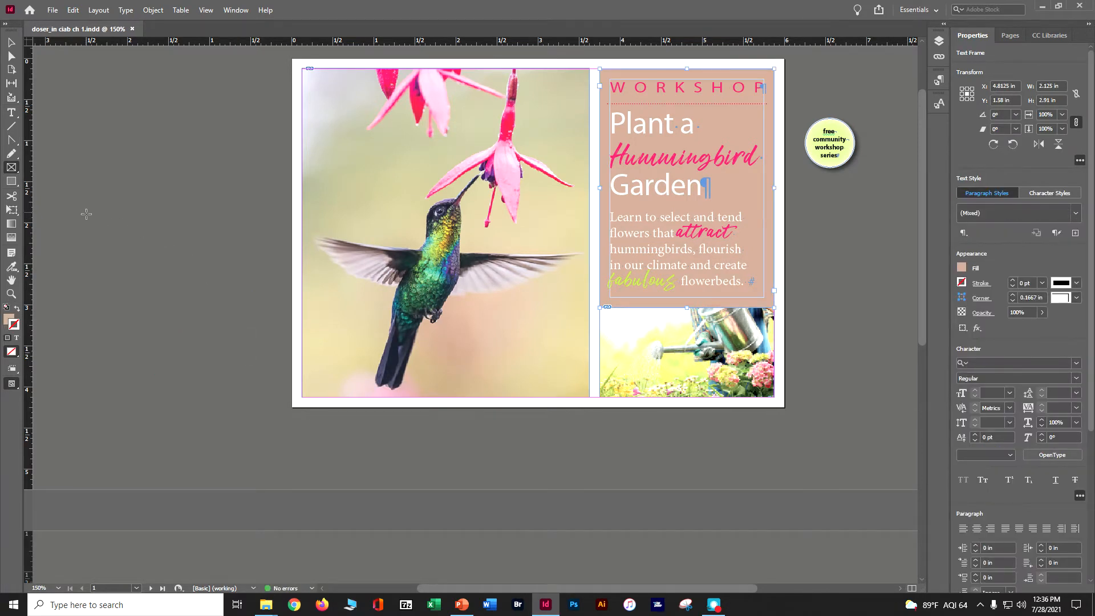
drag(86, 213, 211, 318)
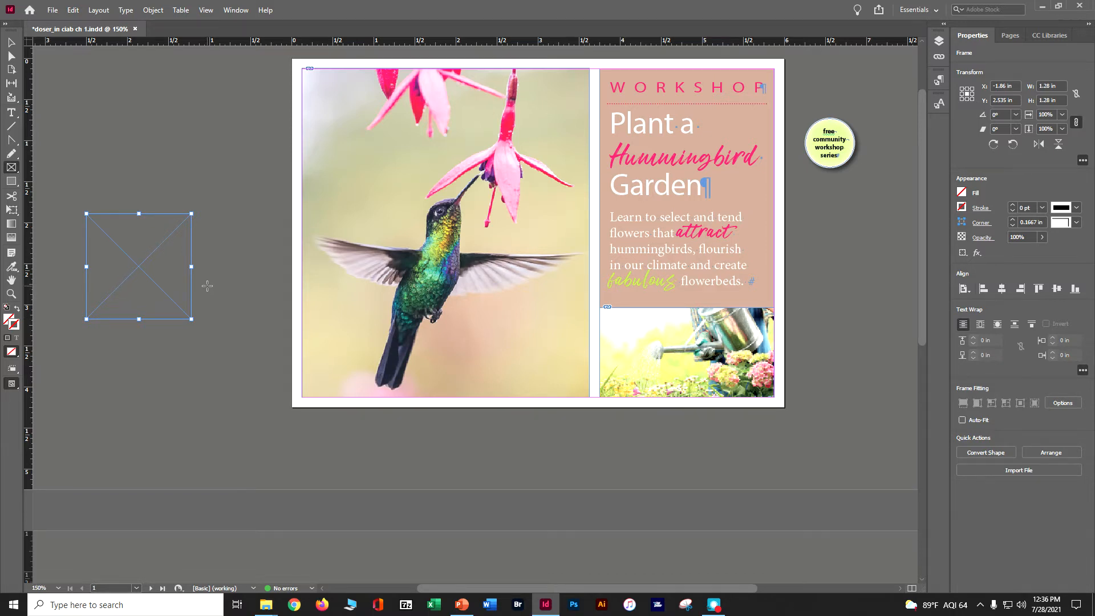
key(ctrl+z)
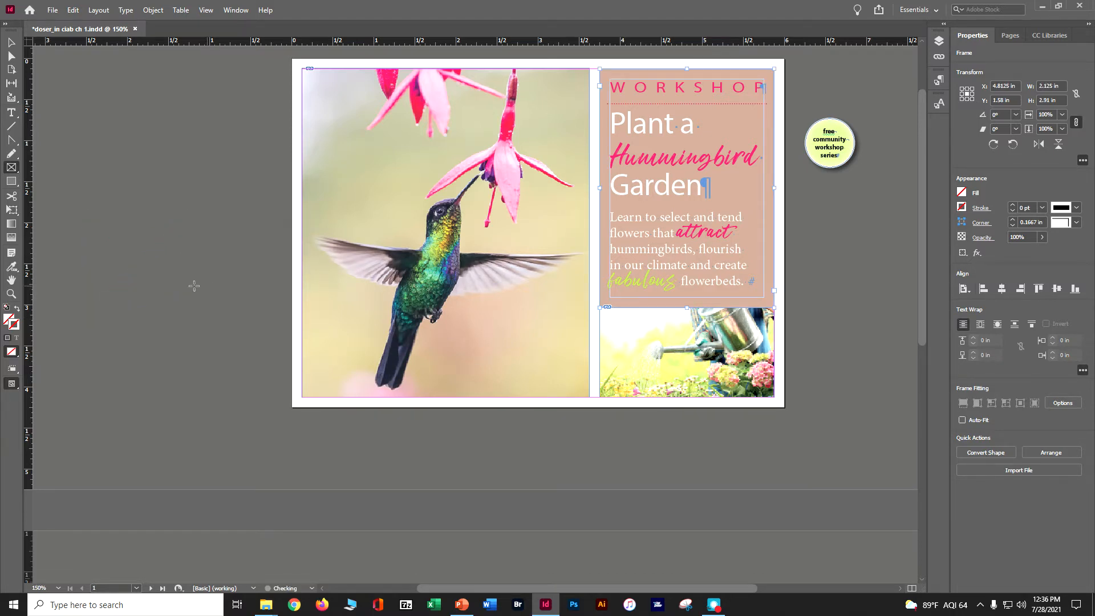
Draw a square frame on the pasteboard beside the hummingbird photo and set its width and height to 1 in
drag(116, 257, 195, 336)
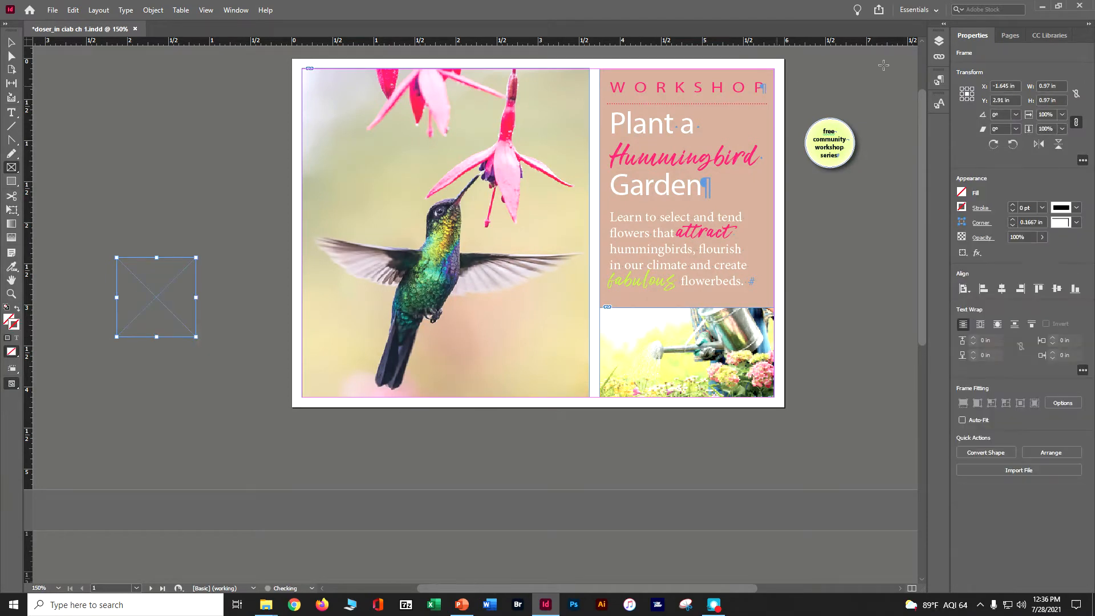
click(1051, 86)
text(1)
key(Tab)
text(1)
key(Tab)
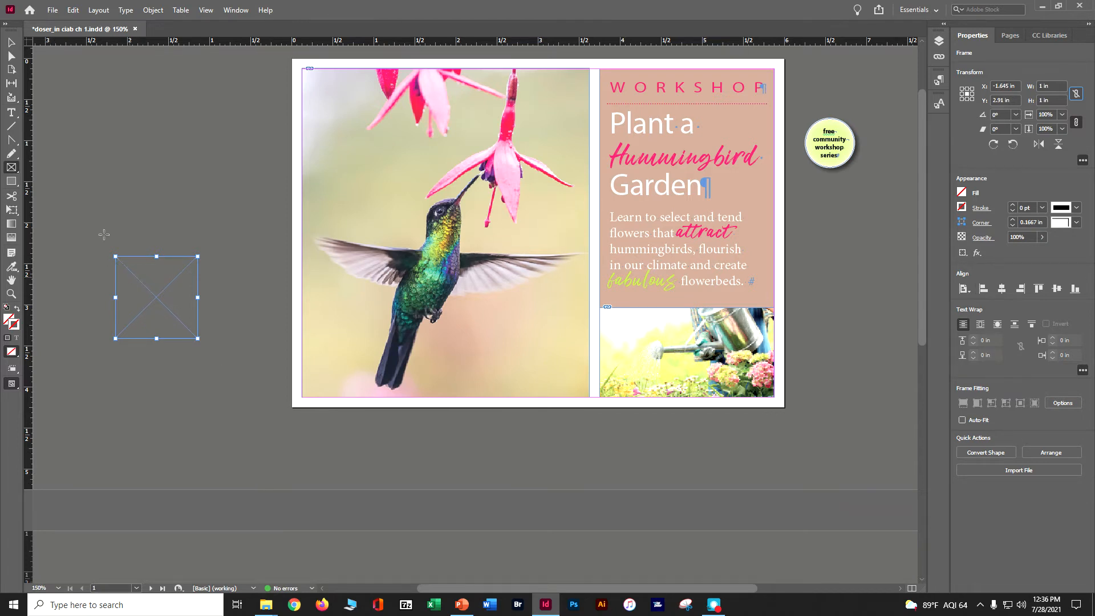
Fill the square frame with Bright Green and give it a [Paper] stroke
click(962, 193)
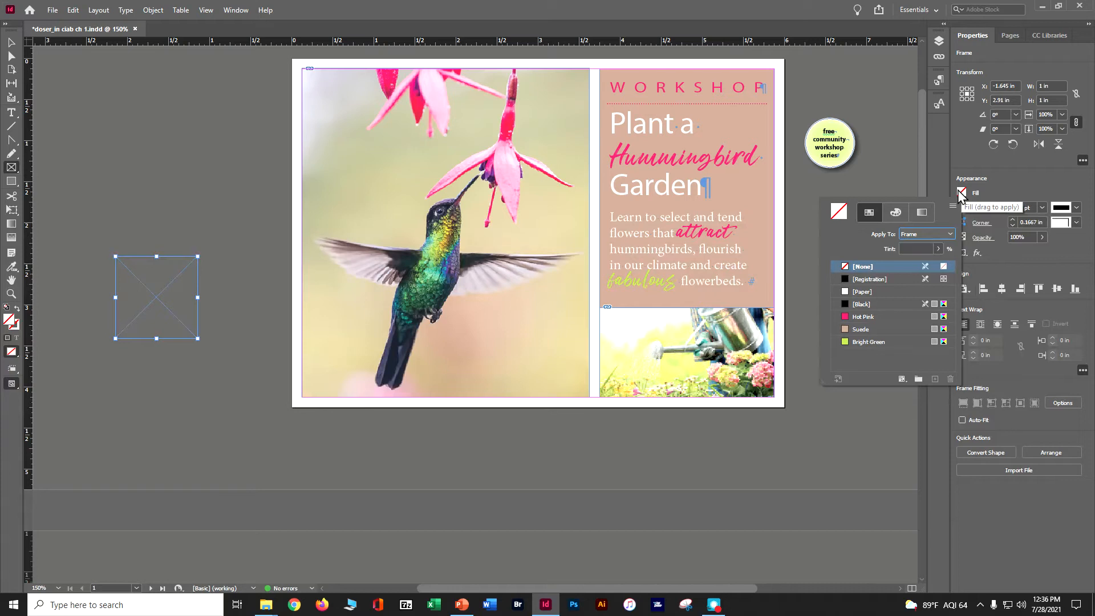
click(883, 341)
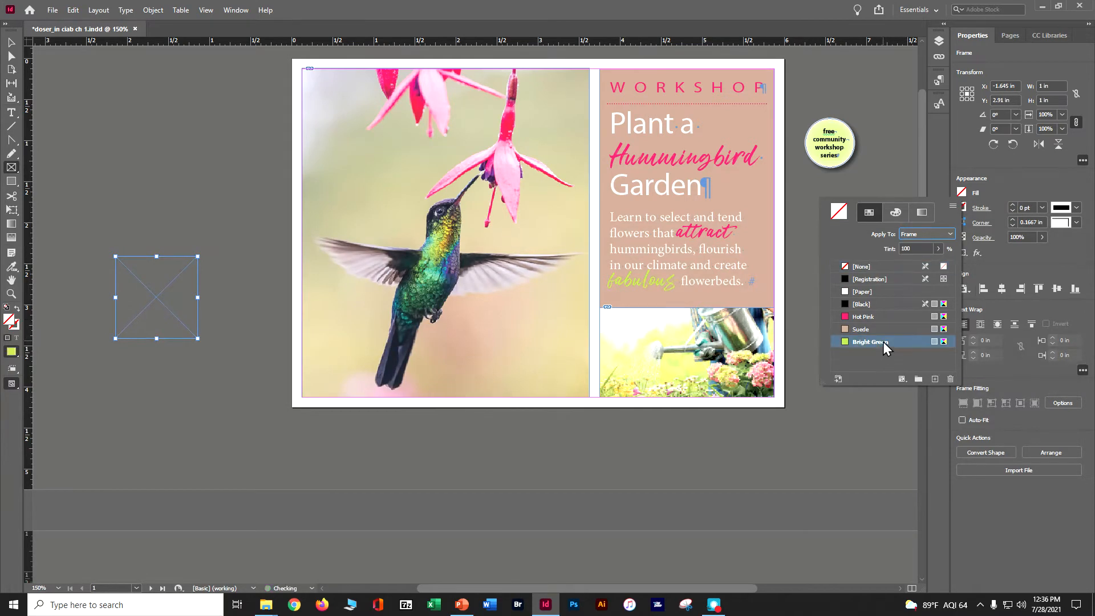
click(981, 209)
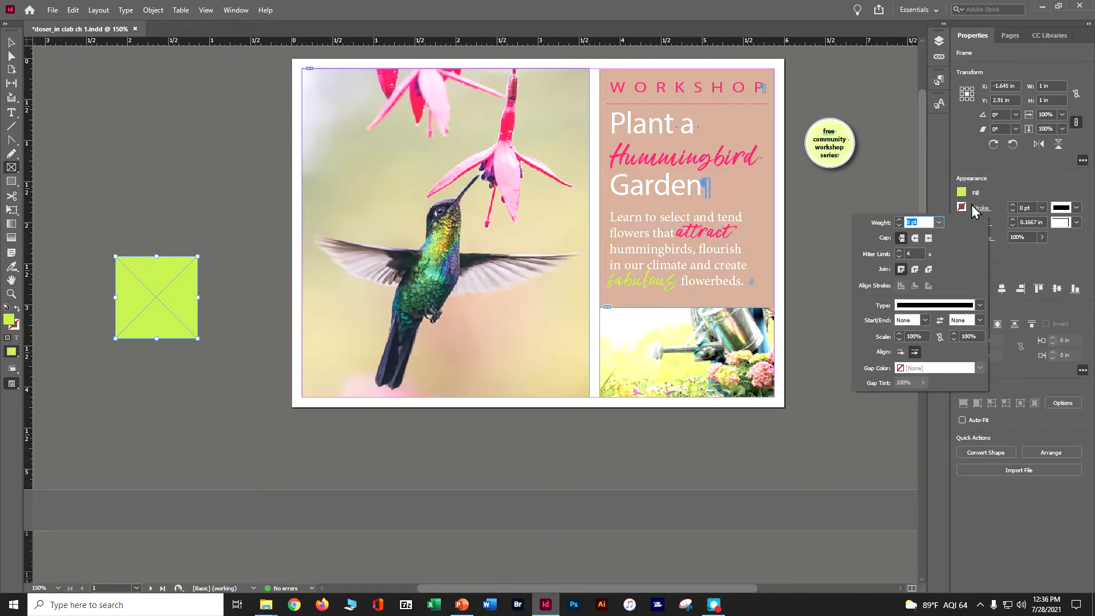
click(965, 207)
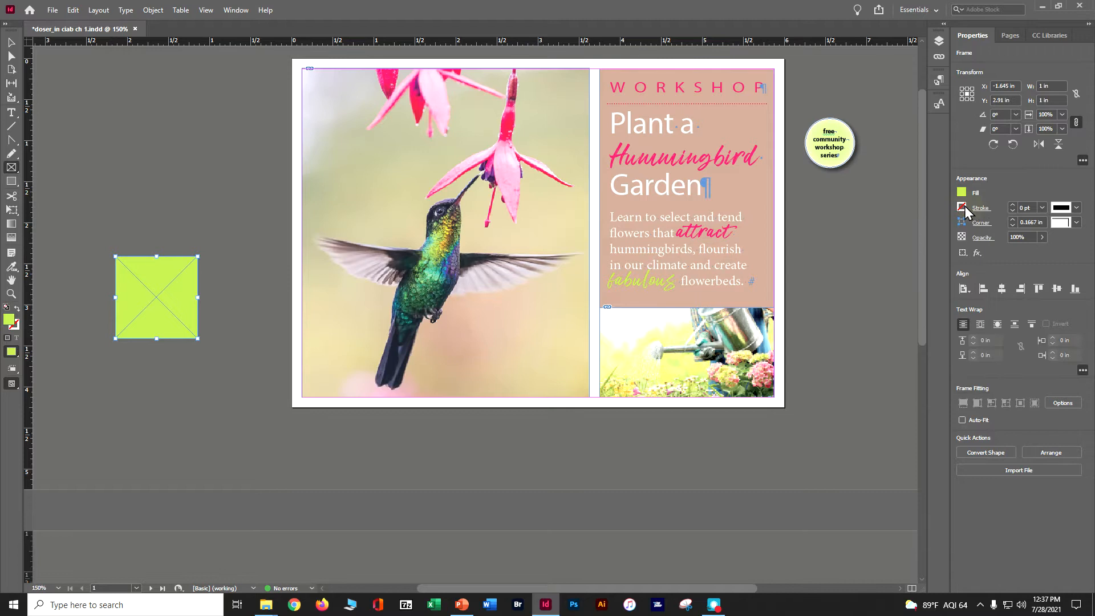
click(963, 206)
click(963, 207)
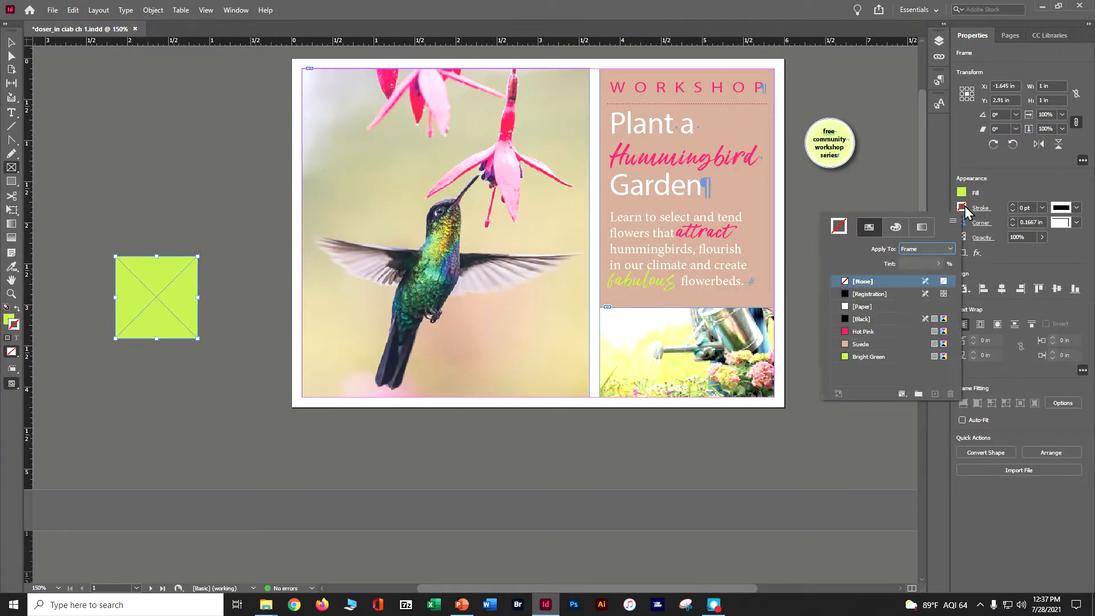
click(864, 307)
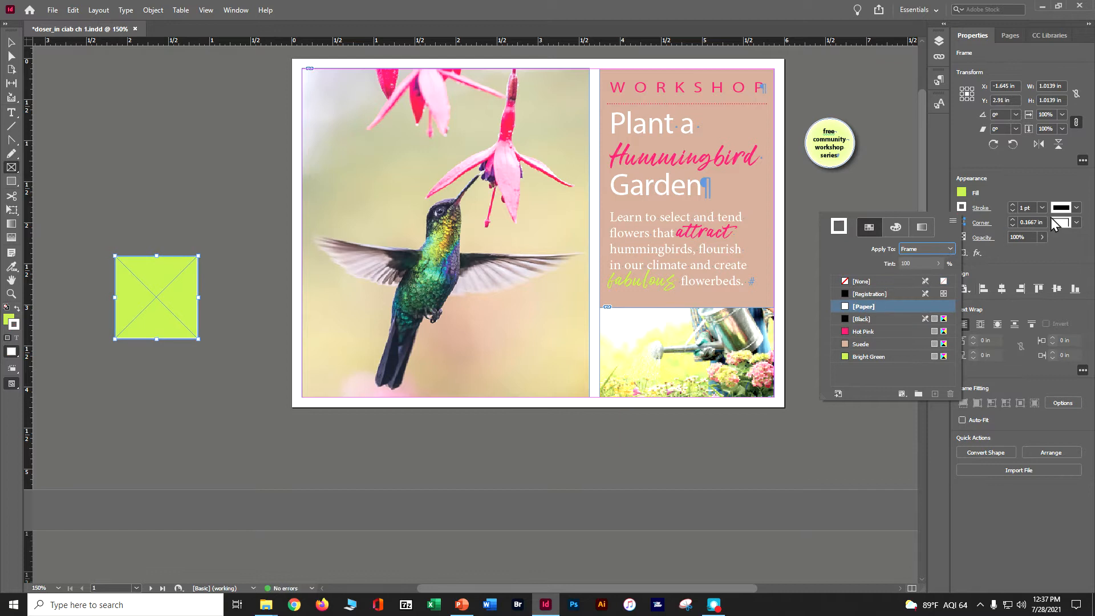
Change the square frame's stroke type to Wavy and its weight to 4 pt, after trying Japanese Dots
click(1072, 211)
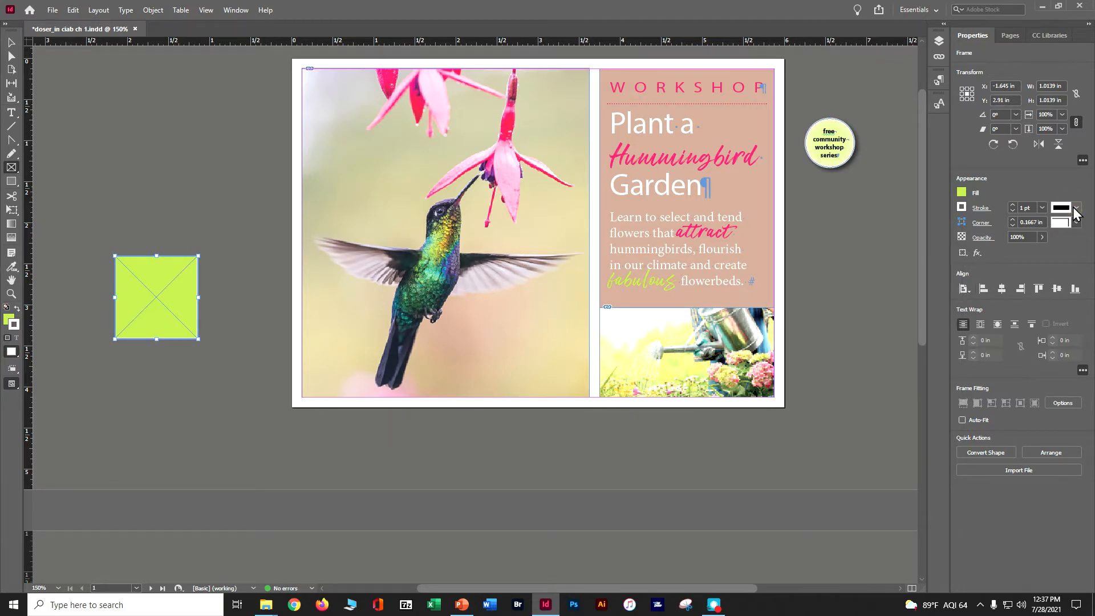
click(1076, 210)
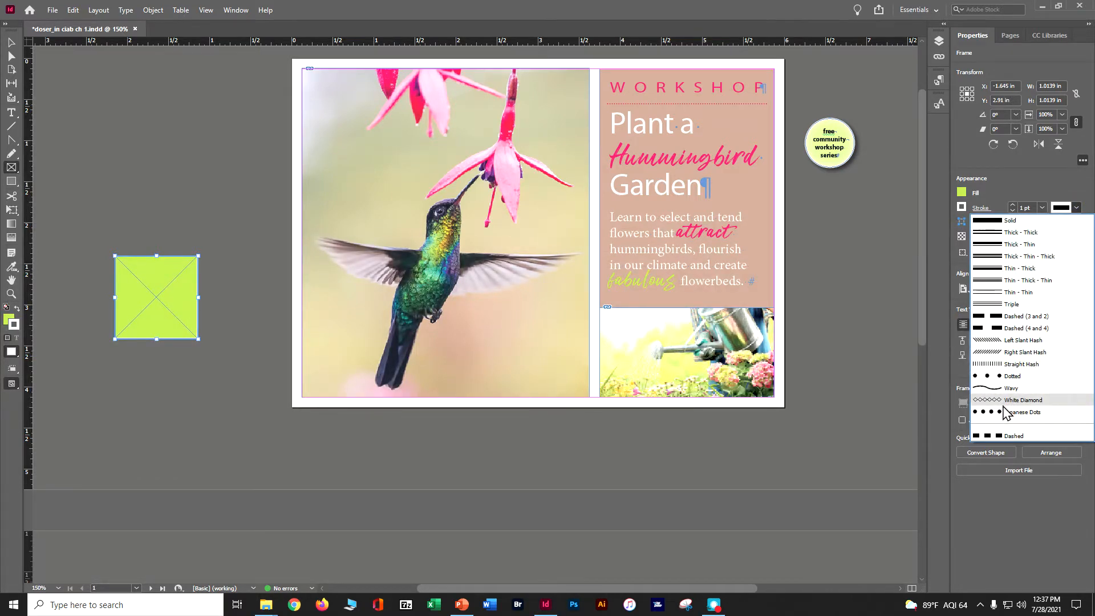
click(1004, 411)
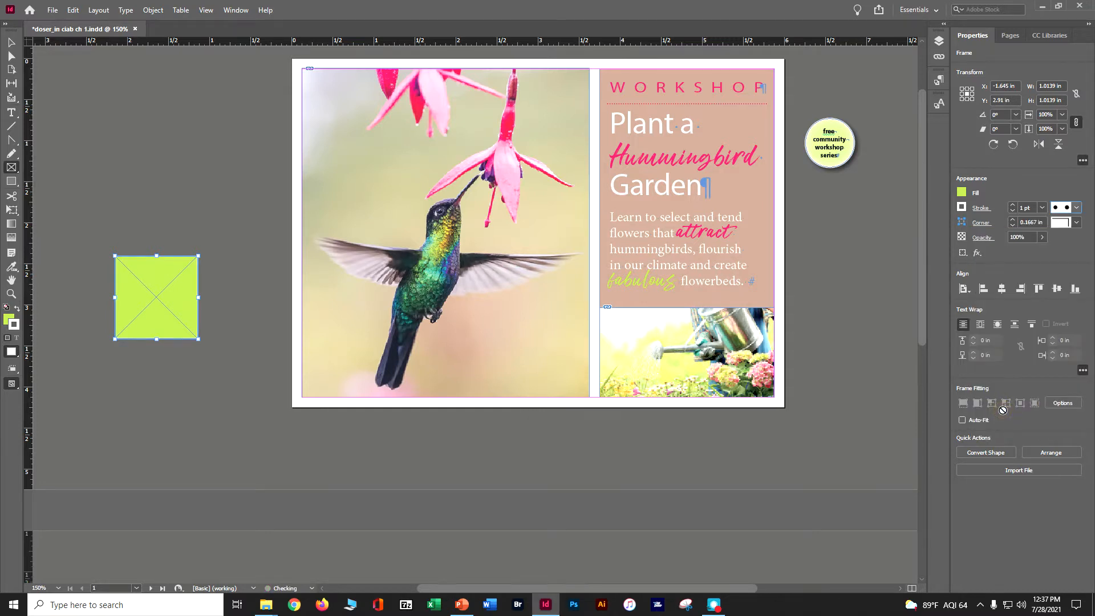
click(1076, 208)
click(1033, 389)
click(1014, 203)
click(1015, 203)
click(1014, 204)
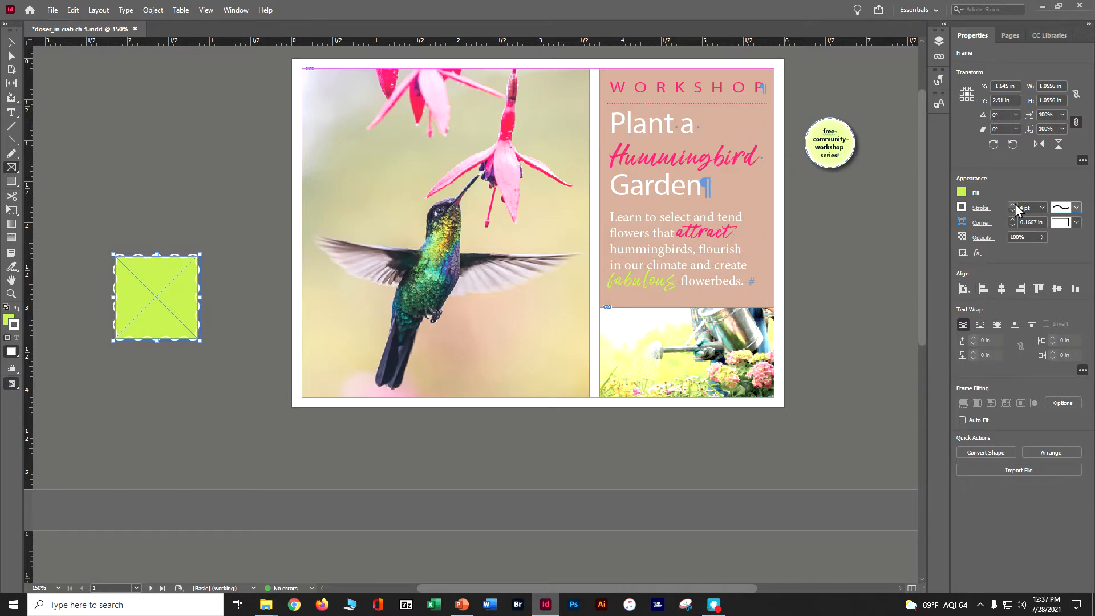
Move the green square frame onto the upper-left corner of the hummingbird photo
click(10, 42)
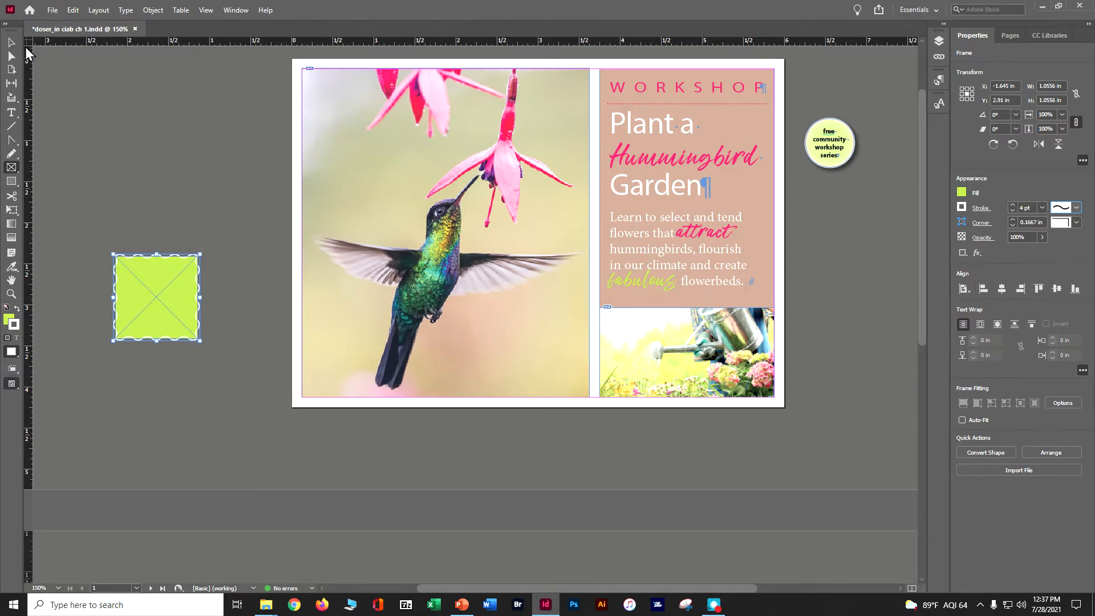
click(131, 165)
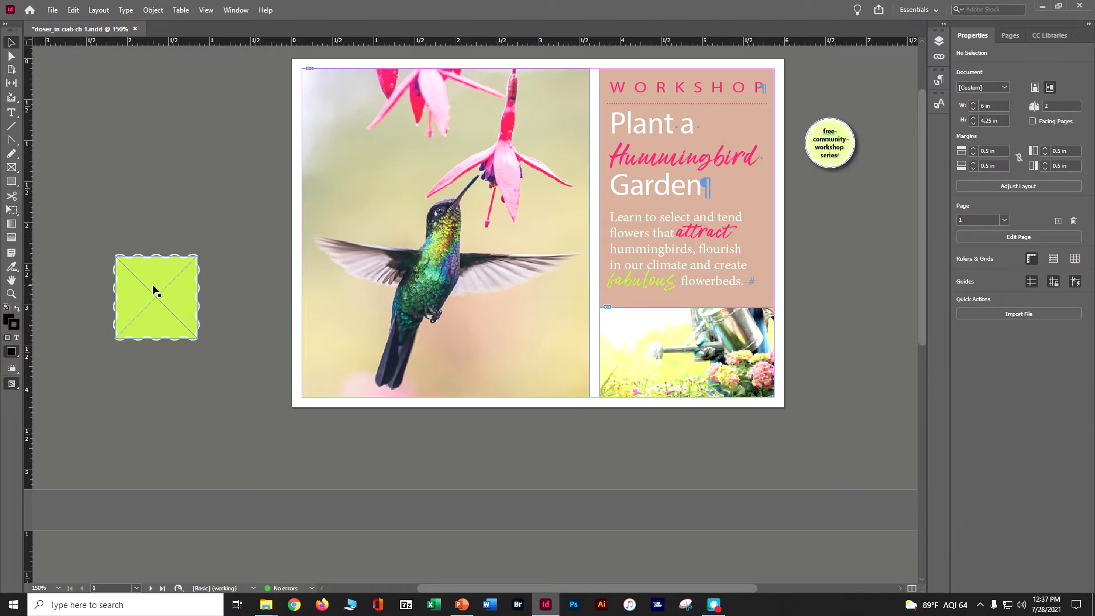
drag(154, 290, 354, 111)
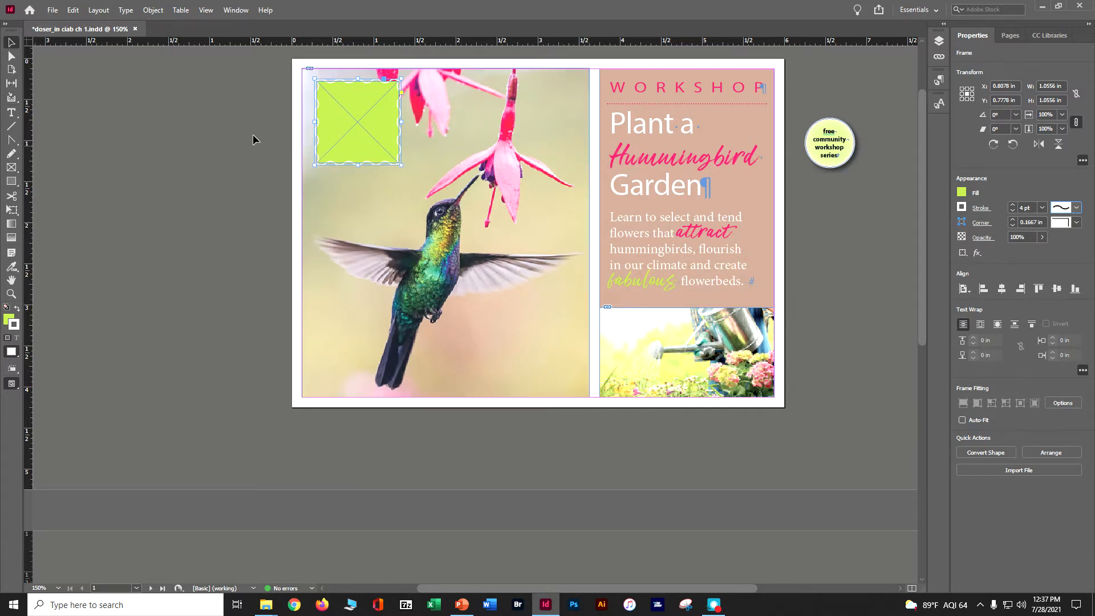
Try converting the green square frame to a Triangle shape
right_click(358, 122)
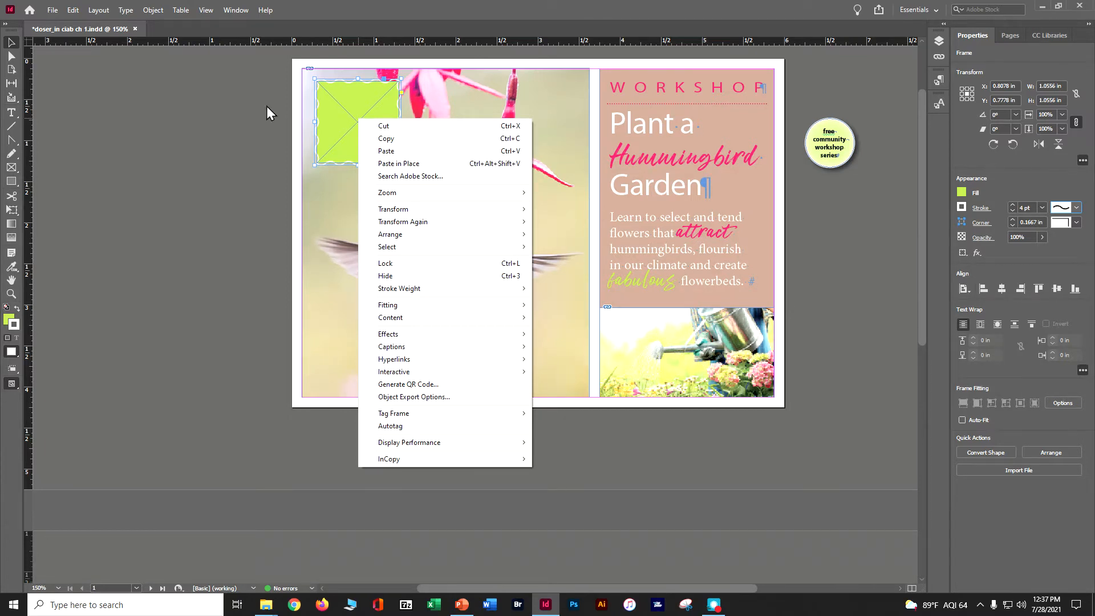
click(154, 10)
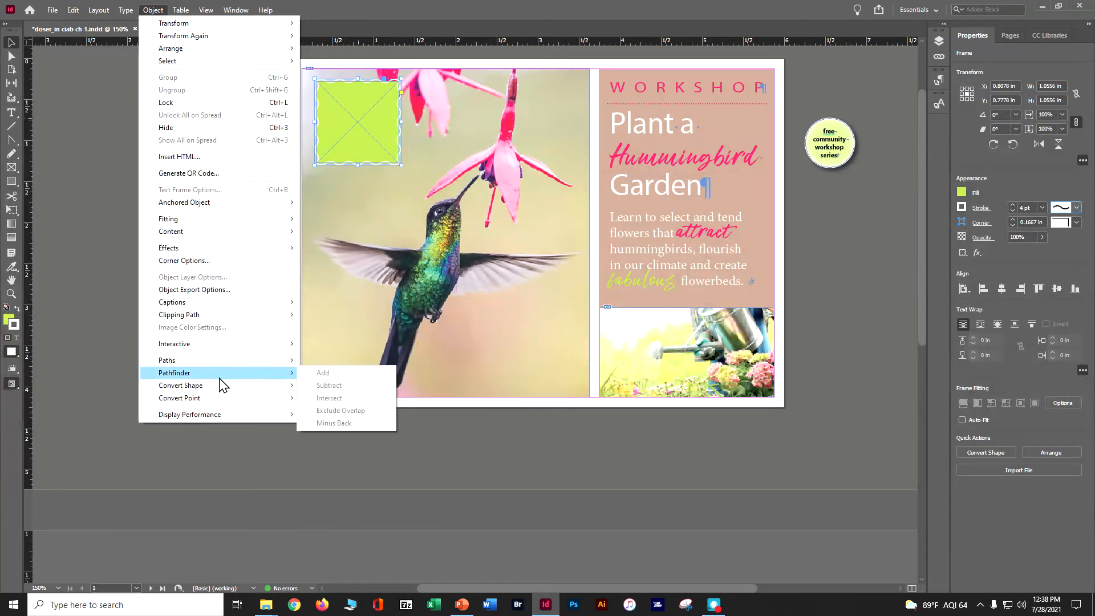
mouse_move(220, 388)
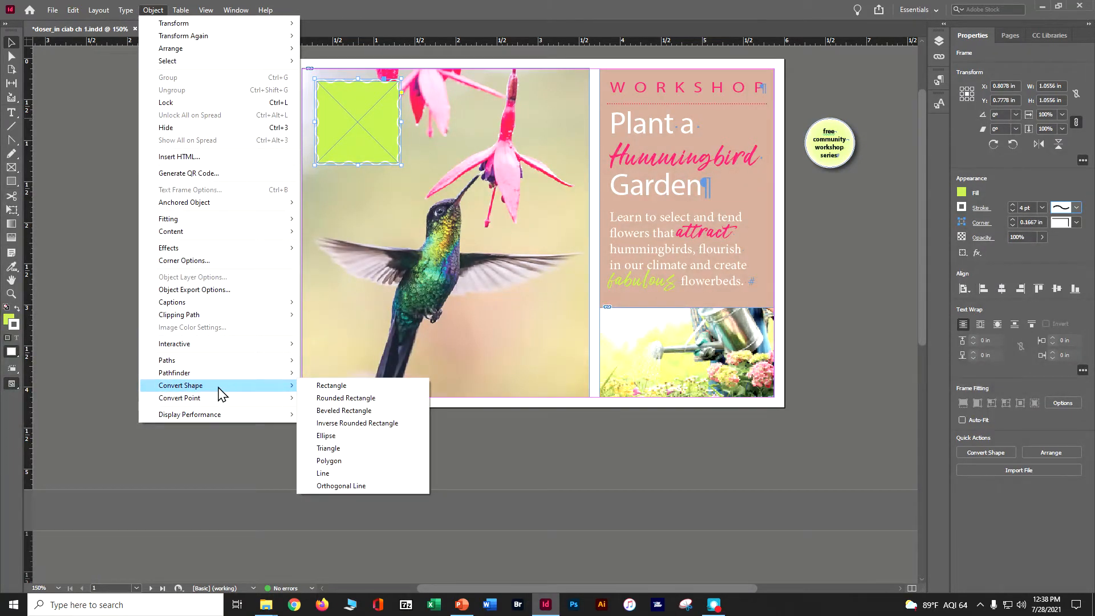
click(328, 448)
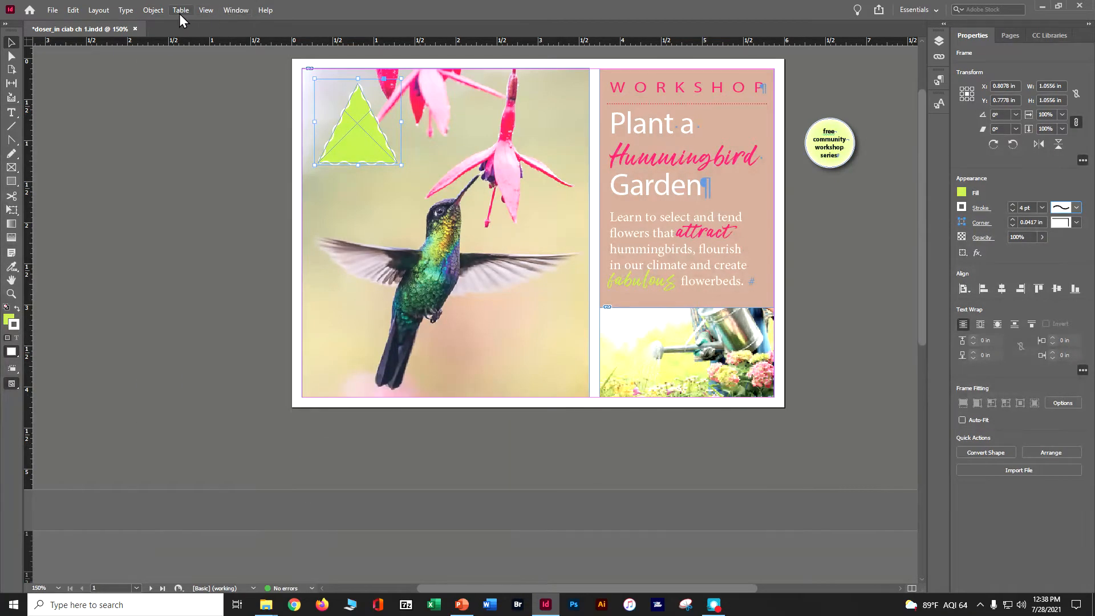
Convert the green frame to a Rounded Rectangle, deselect it and save the document
click(152, 10)
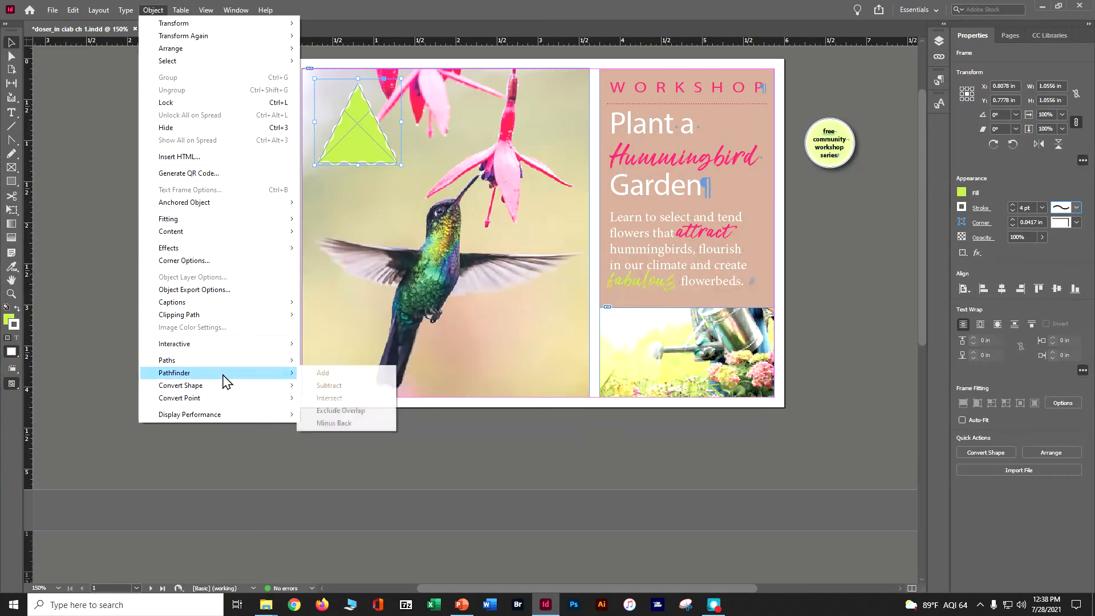
mouse_move(224, 388)
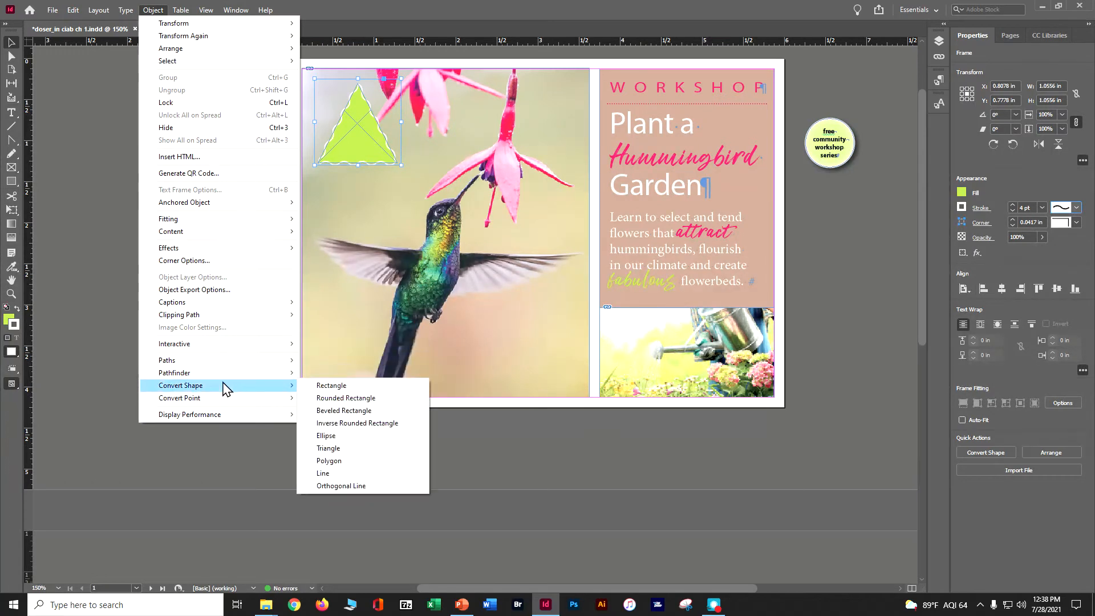
click(329, 398)
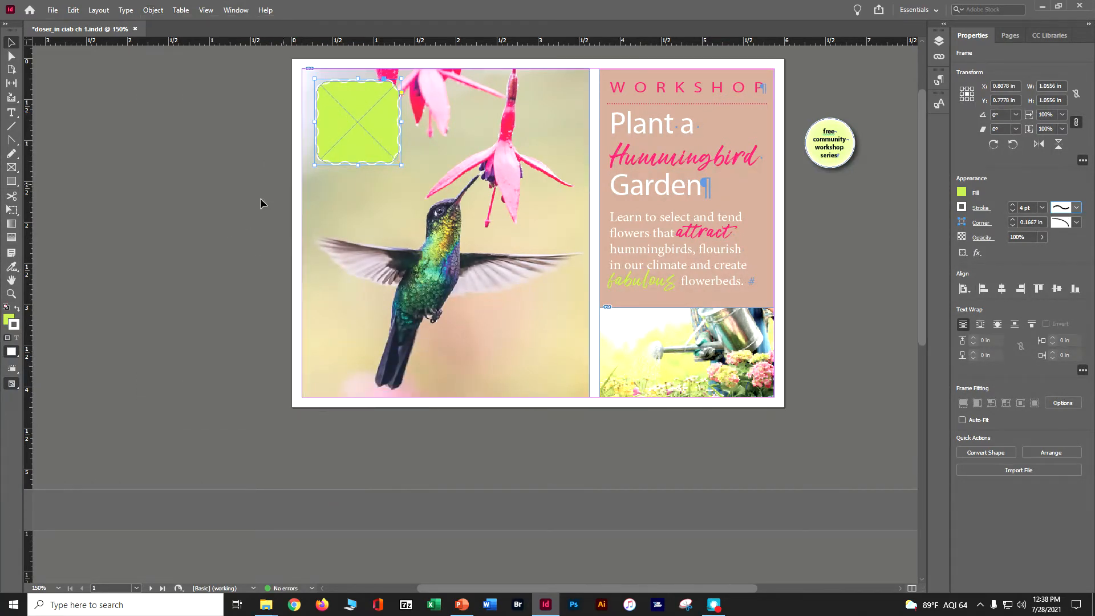
click(224, 175)
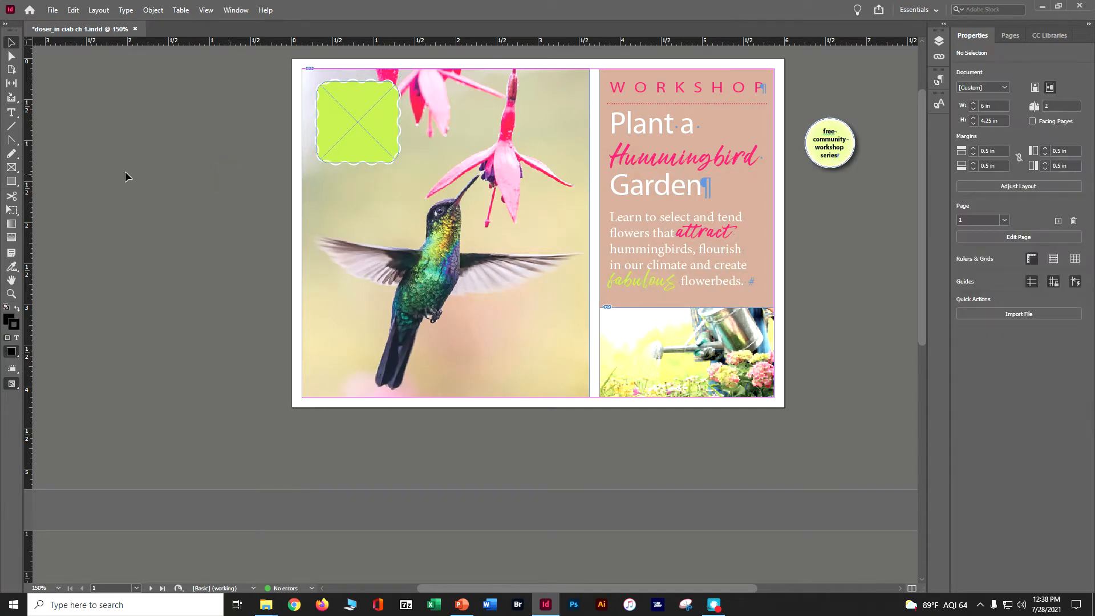
key(ctrl+s)
Try the Ellipse Frame tool by drawing four ellipses of different sizes on the pasteboard, and delete them all
click(12, 168)
drag(13, 168, 198, 347)
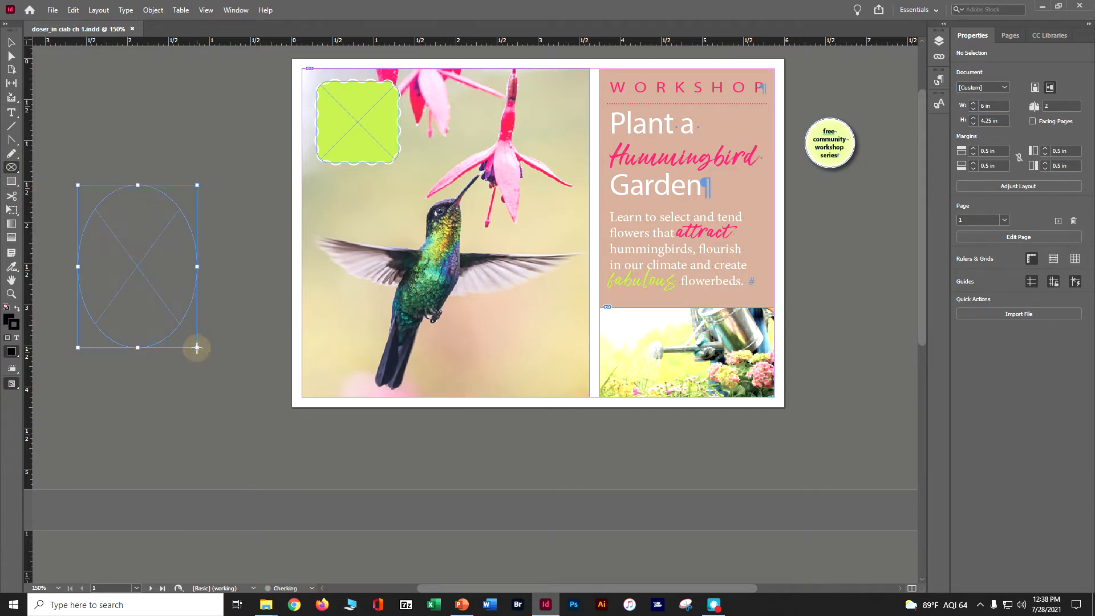
mouse_move(125, 127)
mouse_down()
mouse_move(210, 181)
mouse_move(254, 246)
mouse_up()
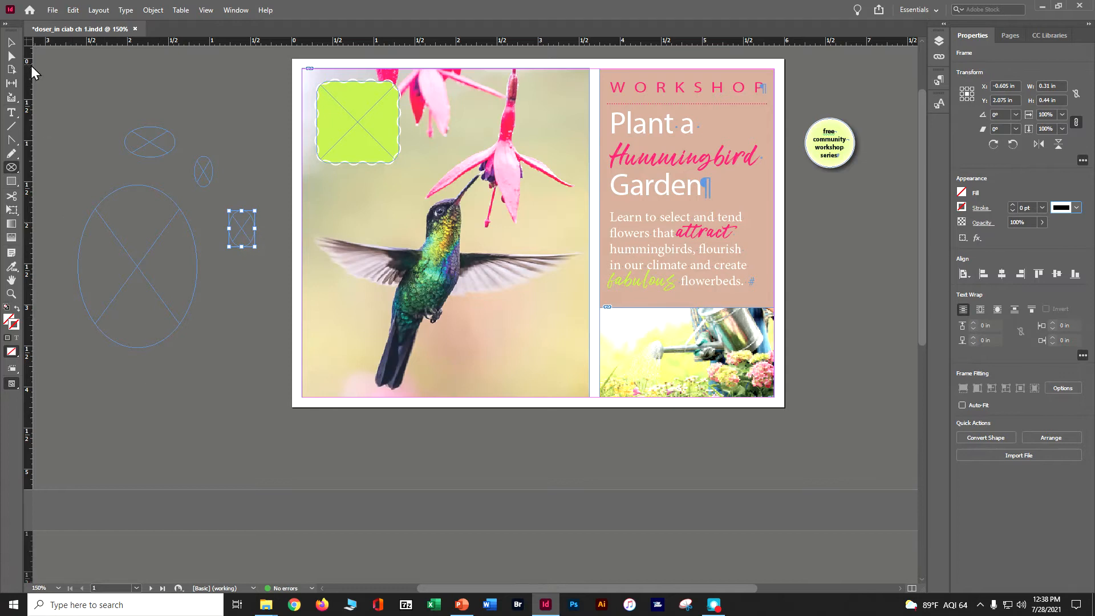
click(12, 42)
drag(66, 96, 239, 402)
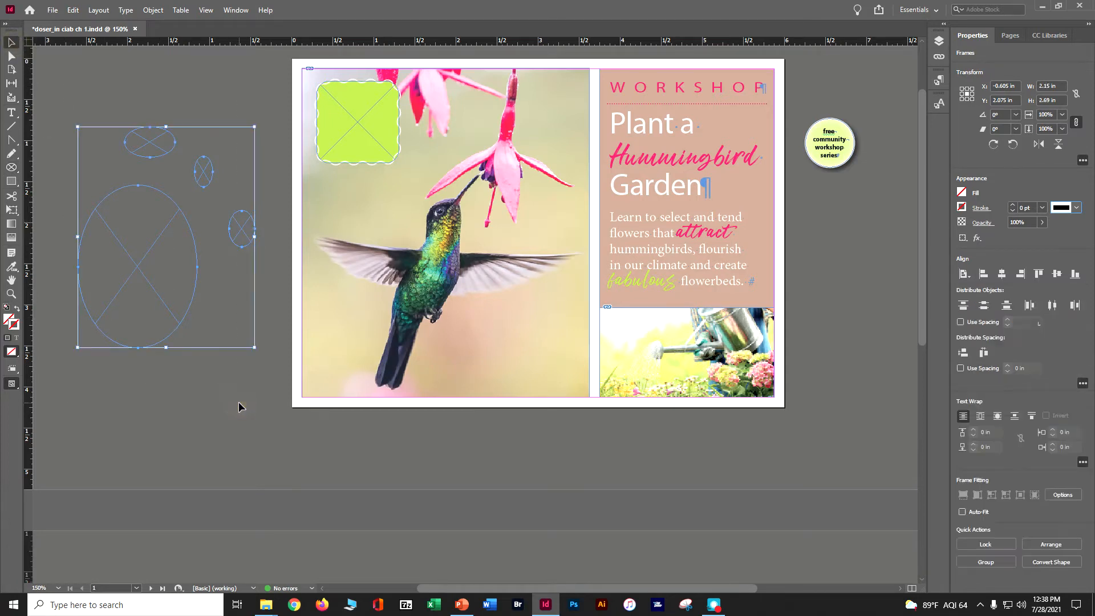
key(Delete)
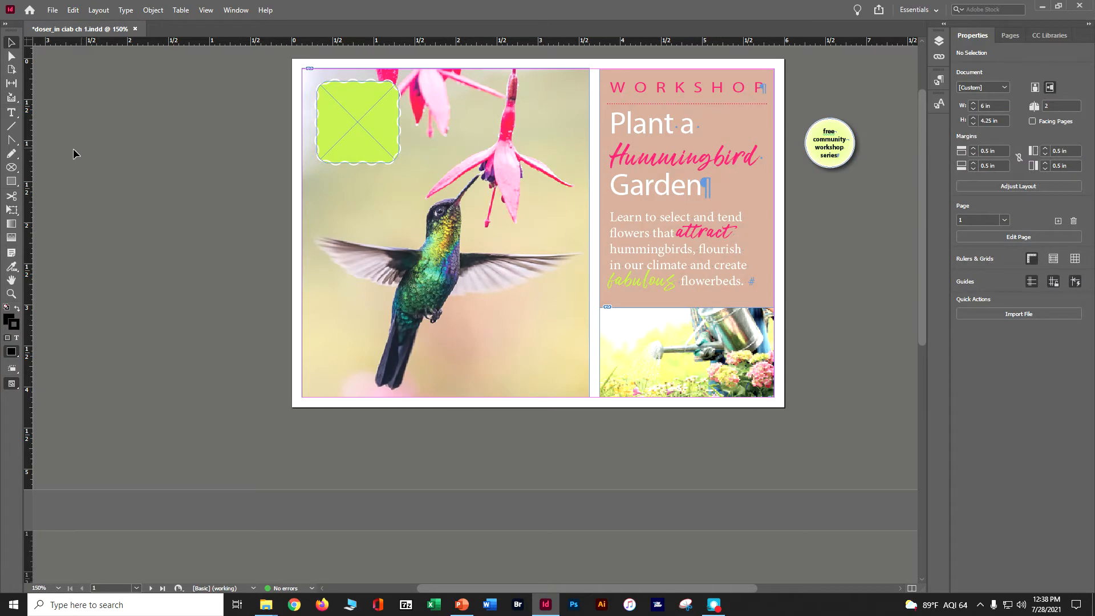
Draw a circular frame about 1.27 in across and place it over the hummingbird photo's lower-right corner, overlapping the watering can photo
click(11, 167)
drag(100, 152, 205, 256)
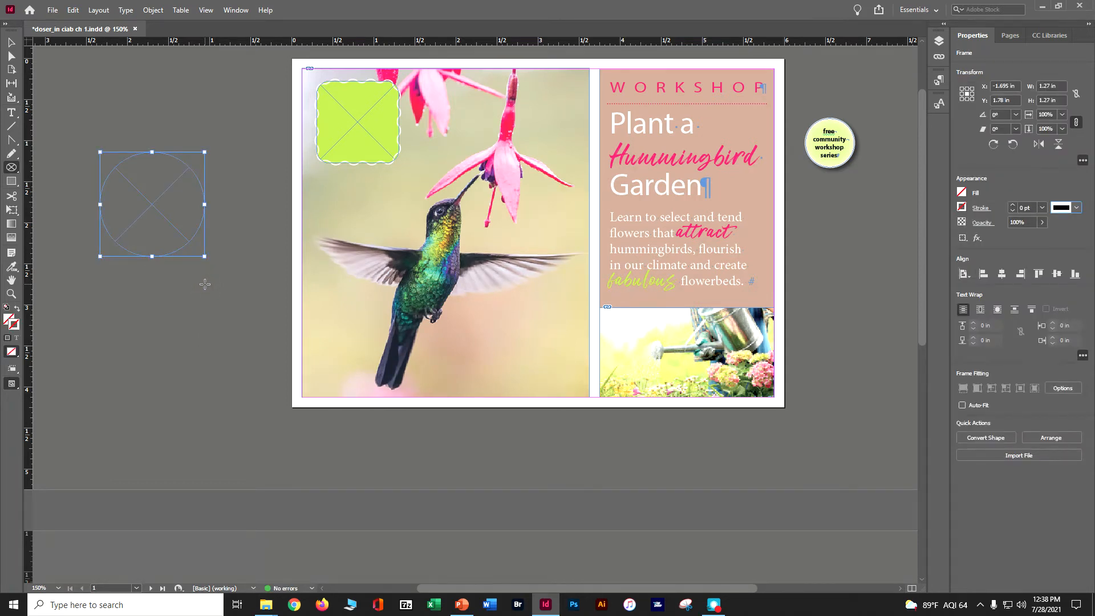
click(11, 41)
drag(143, 229, 551, 363)
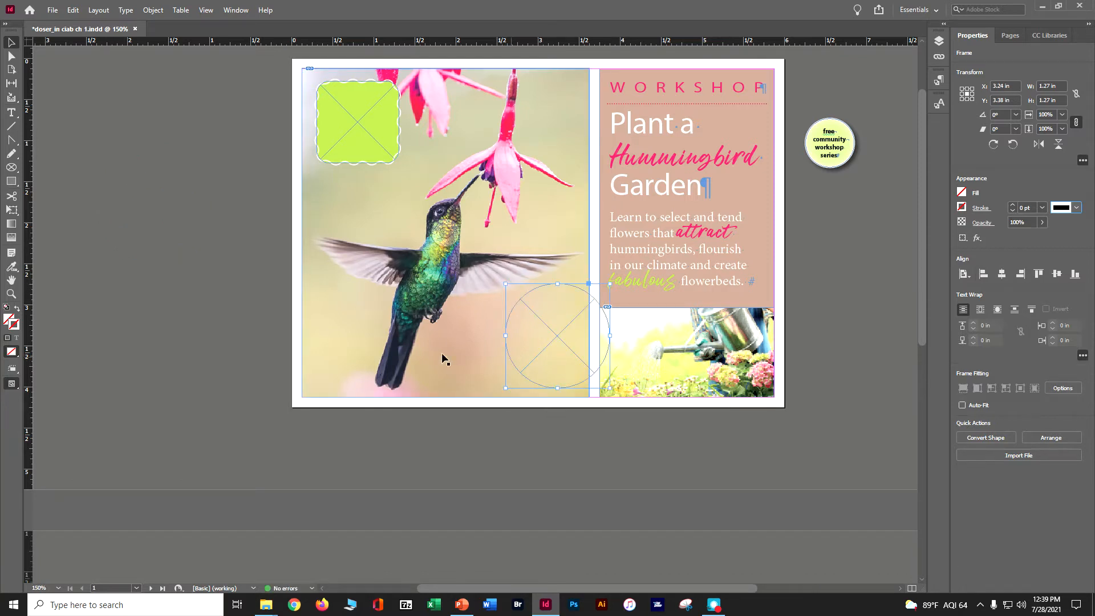
Switch the document's screen mode to Preview
click(15, 378)
click(35, 412)
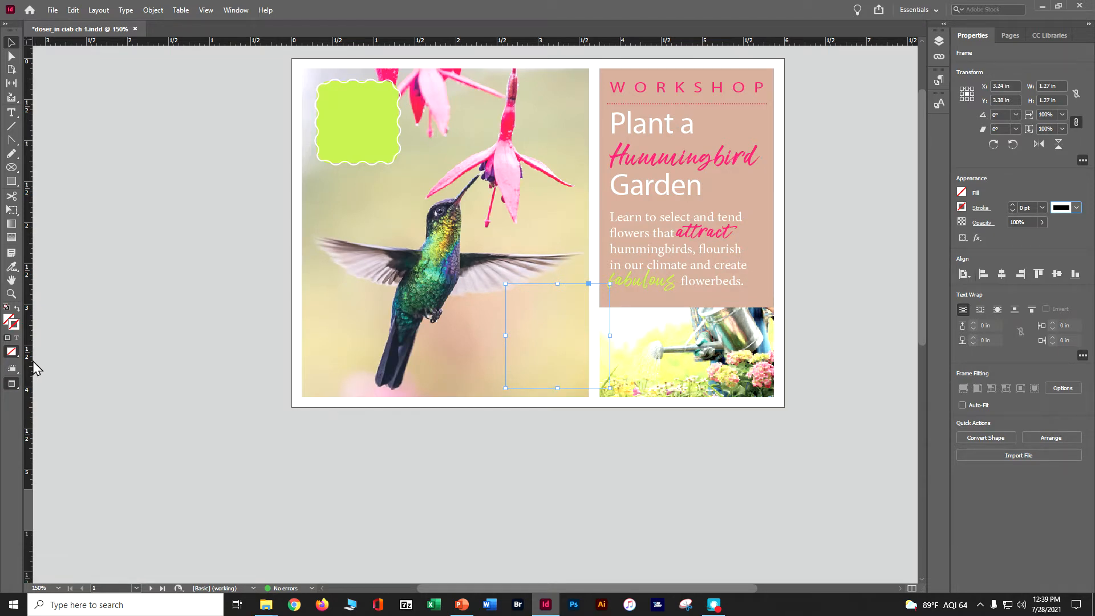
Switch the document's screen mode from Preview back to Normal
click(15, 384)
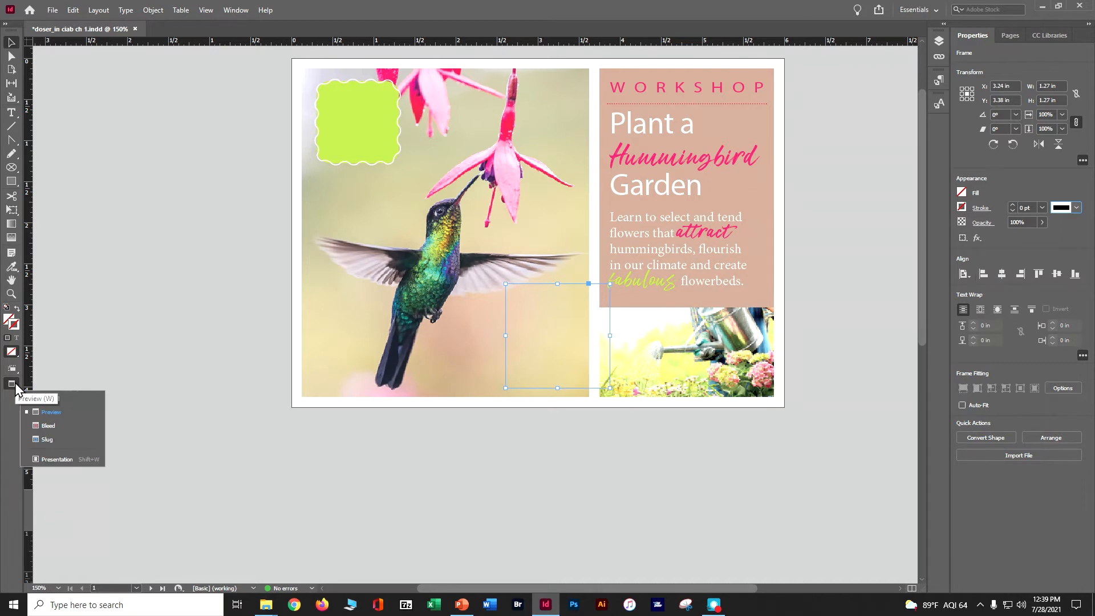
click(38, 398)
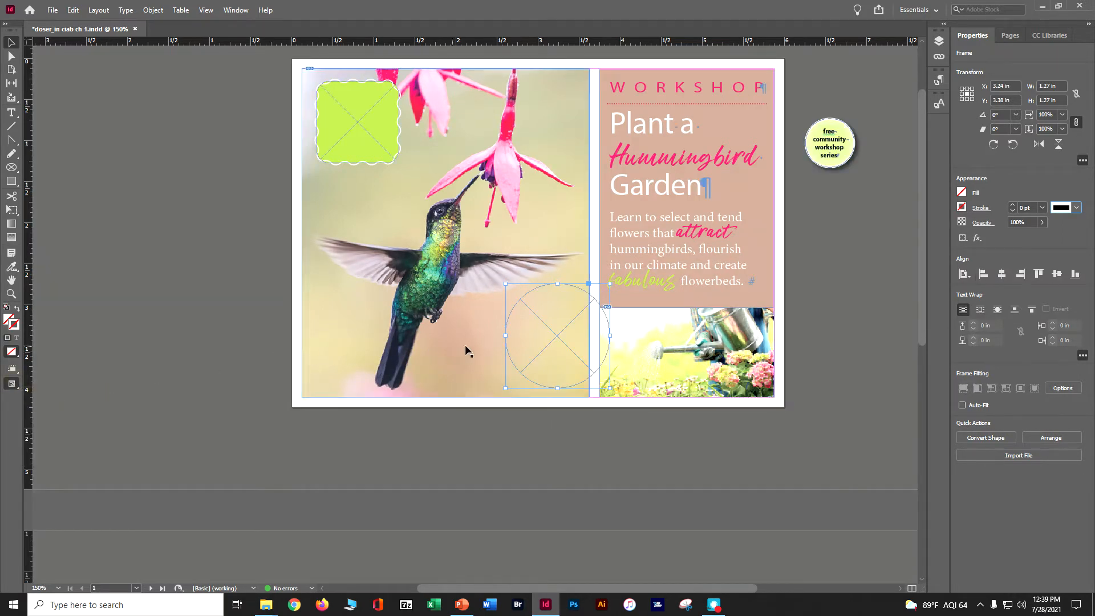
Try to change the circular frame's stroke type to Thick - Thin in the stroke options
click(980, 209)
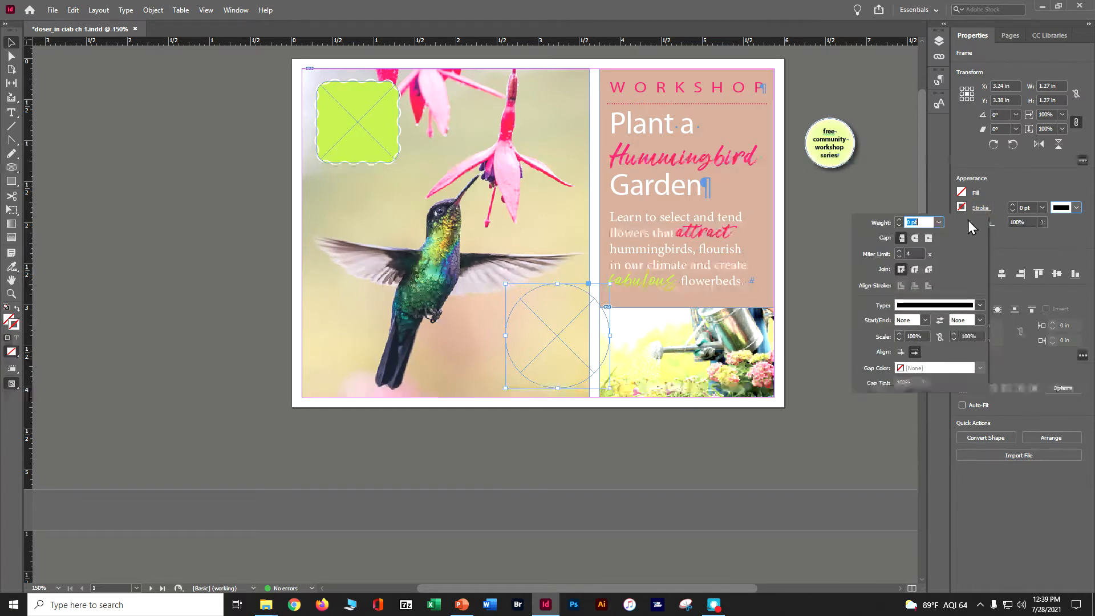
click(977, 305)
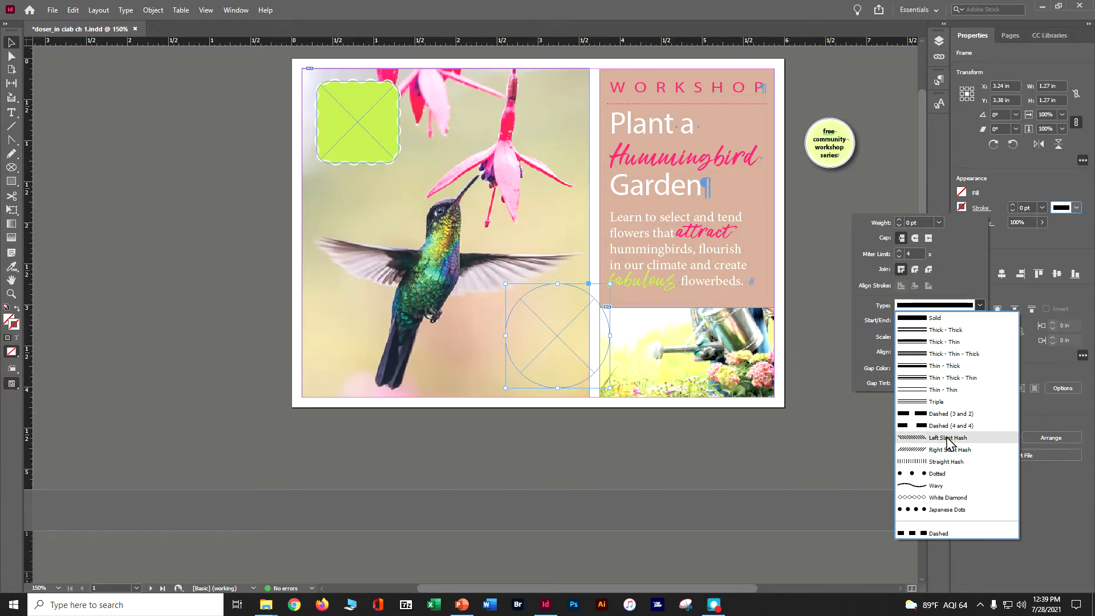
click(945, 342)
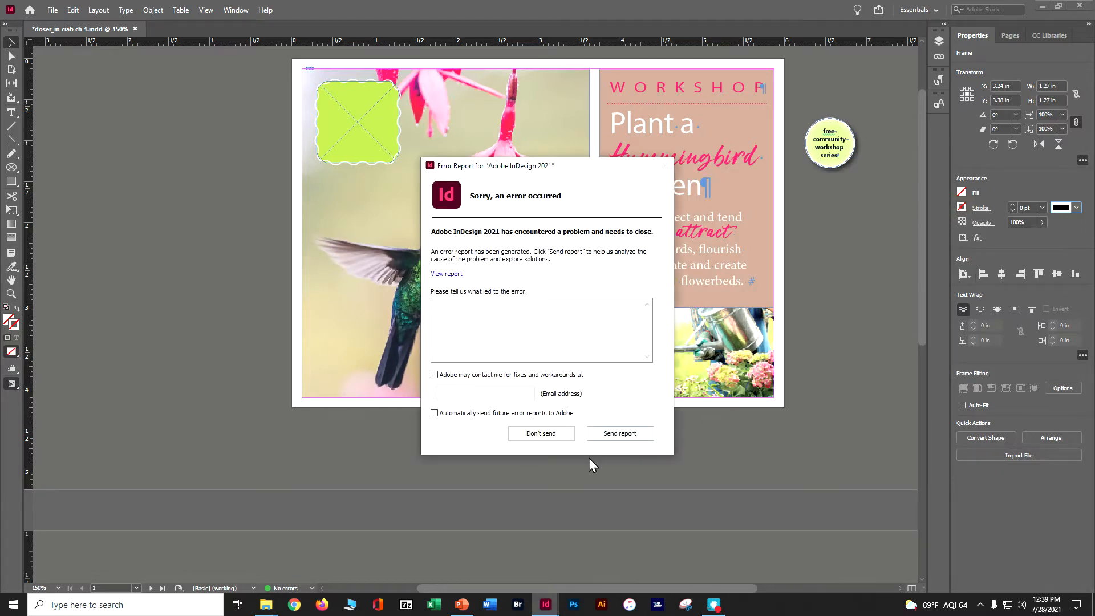
Dismiss the error report without sending it and reopen the postcard document from the Lesson01 folder in a maximized window
click(563, 435)
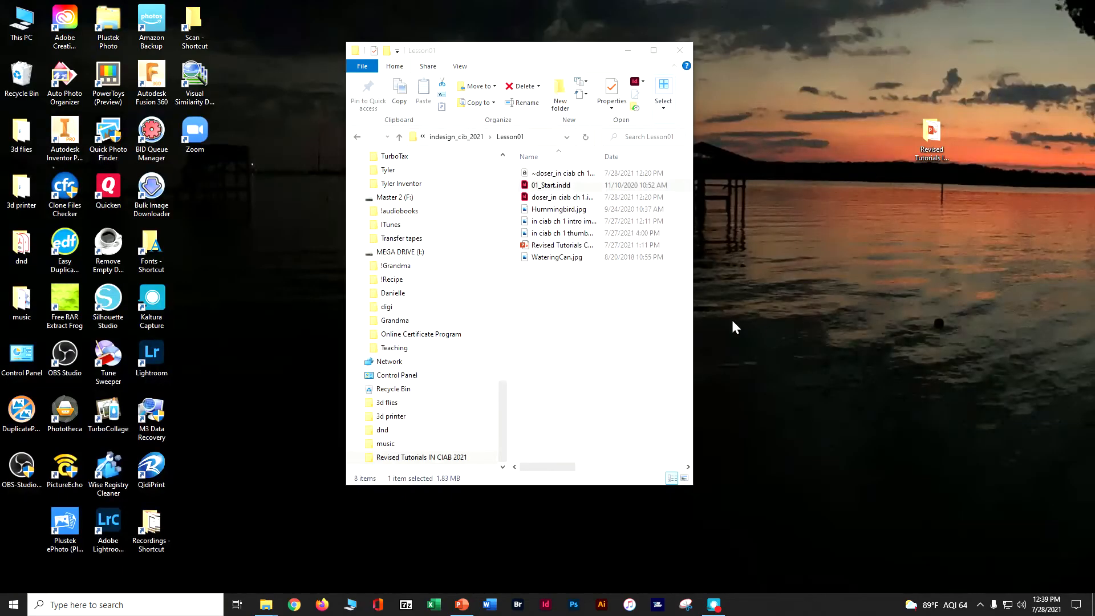
double_click(556, 197)
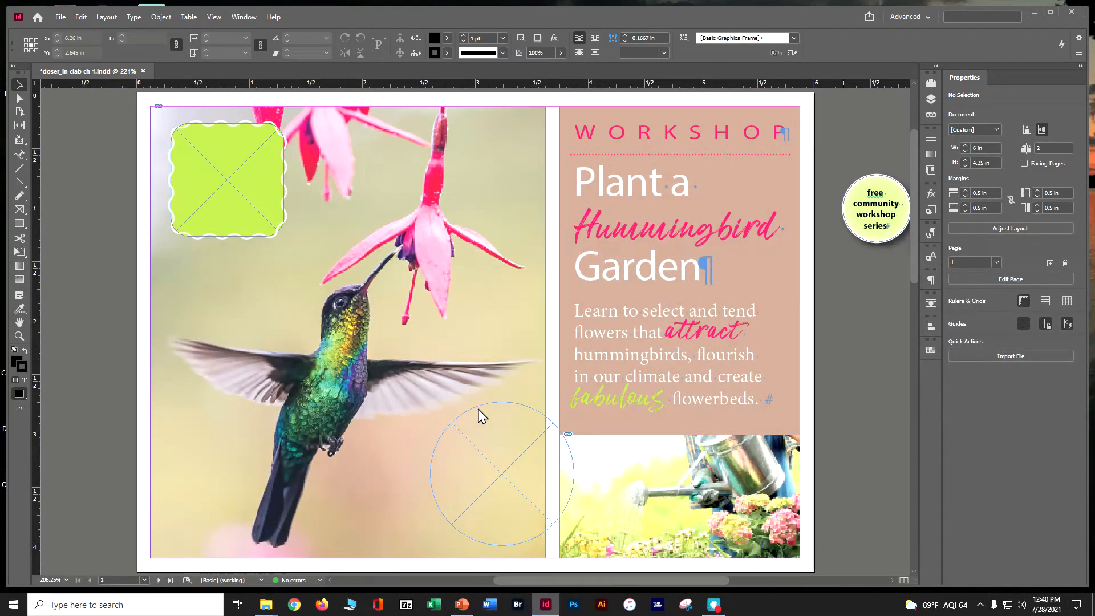
click(1049, 12)
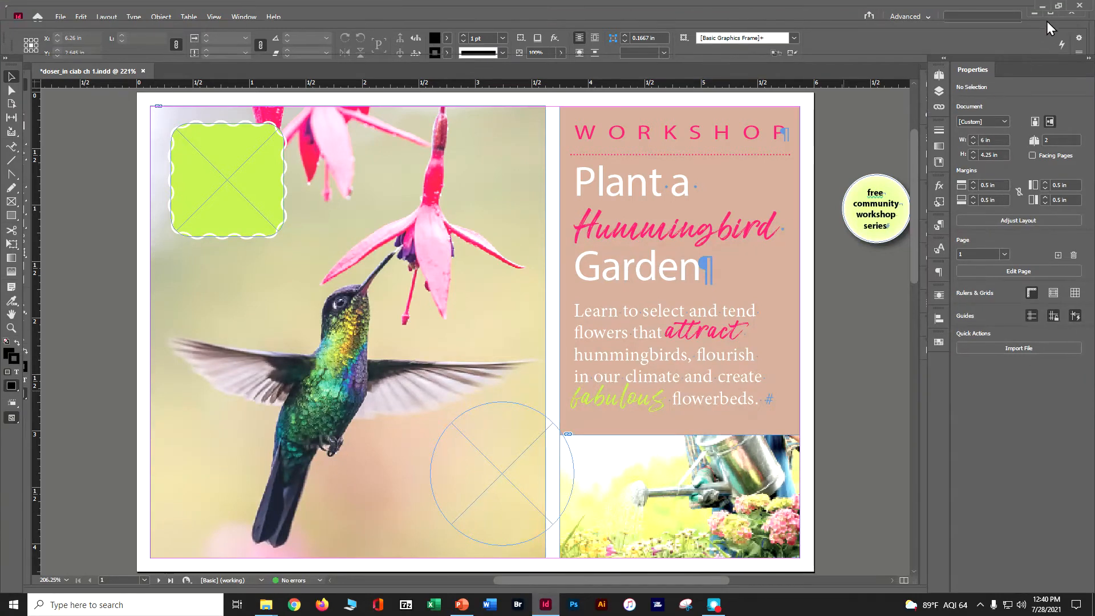
Give the circular frame over the hummingbird photo a Hot Pink stroke of the Thick - Thin type
click(561, 422)
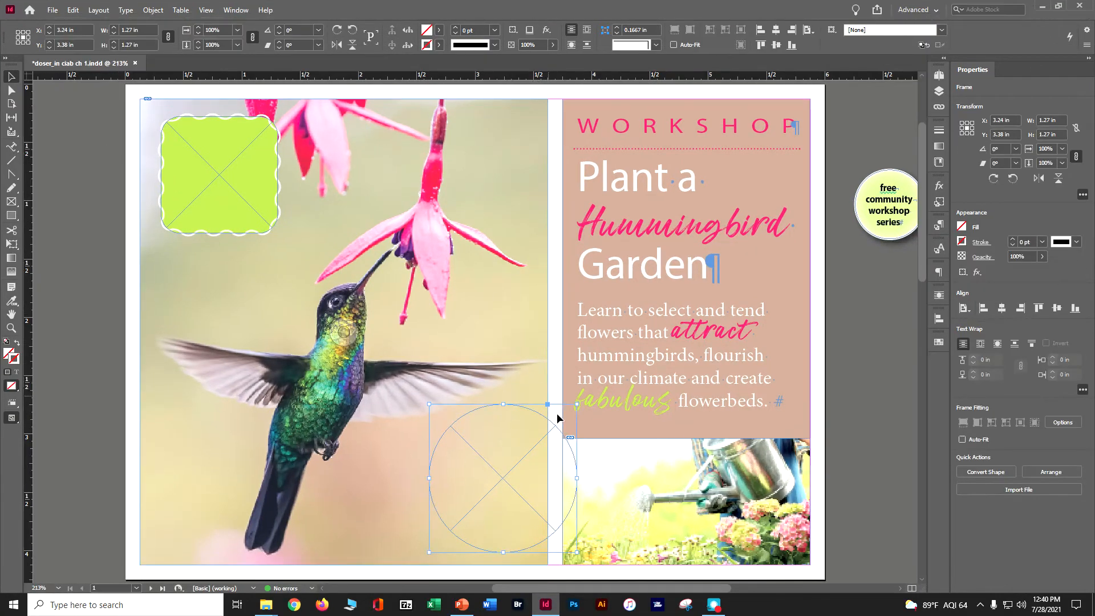
click(962, 242)
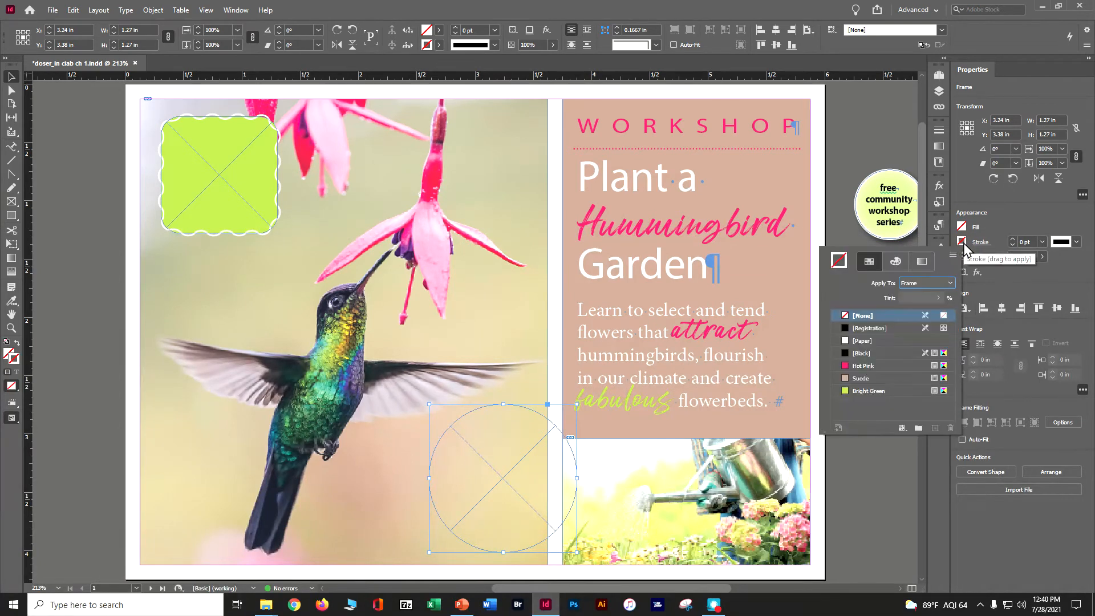
click(845, 365)
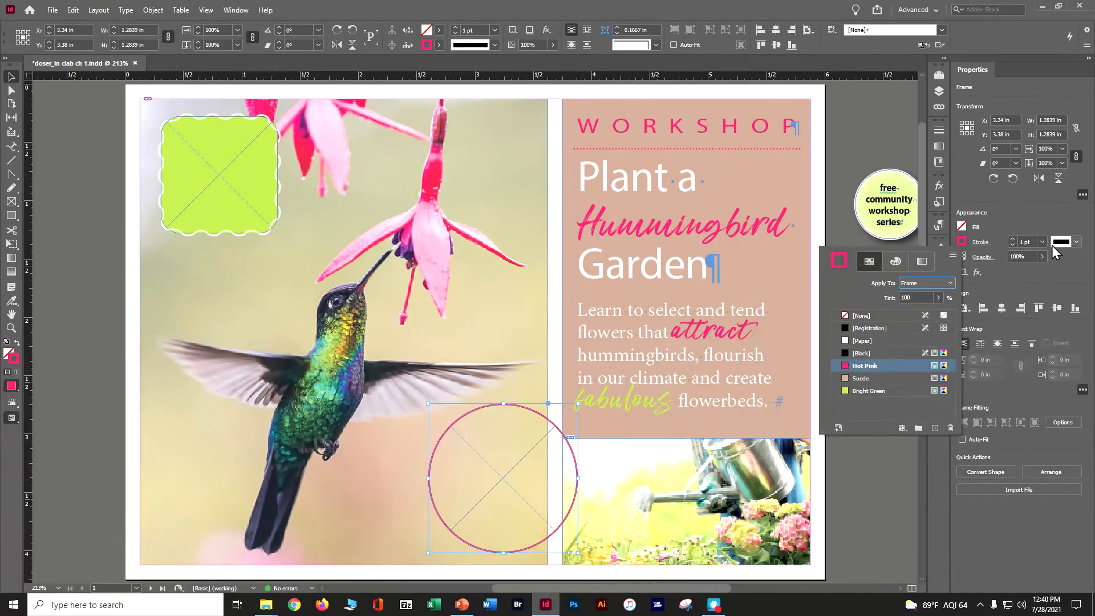
click(1076, 244)
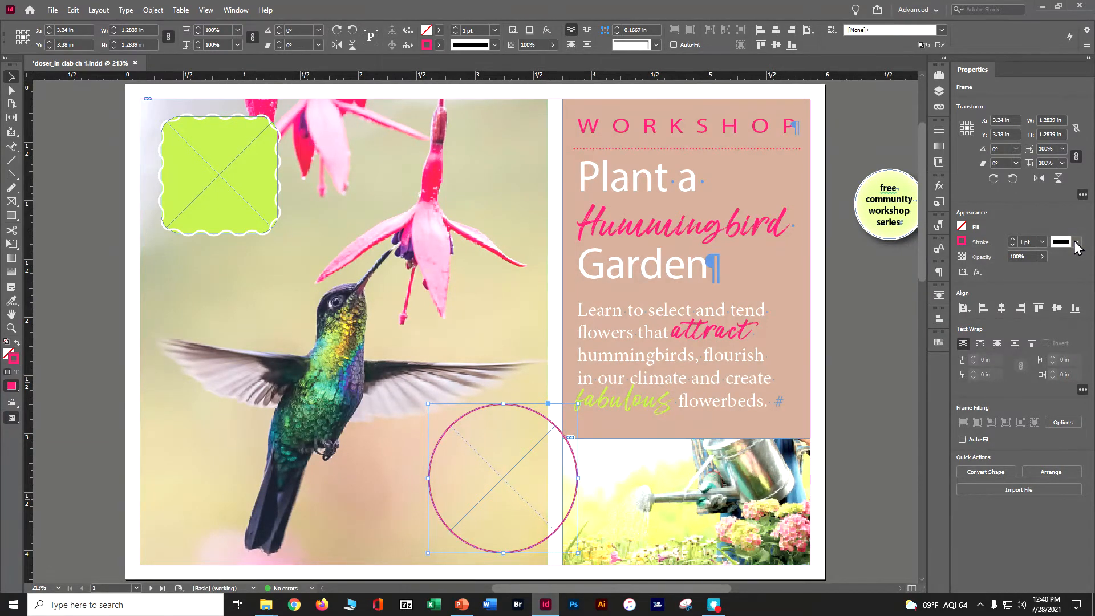
click(1075, 244)
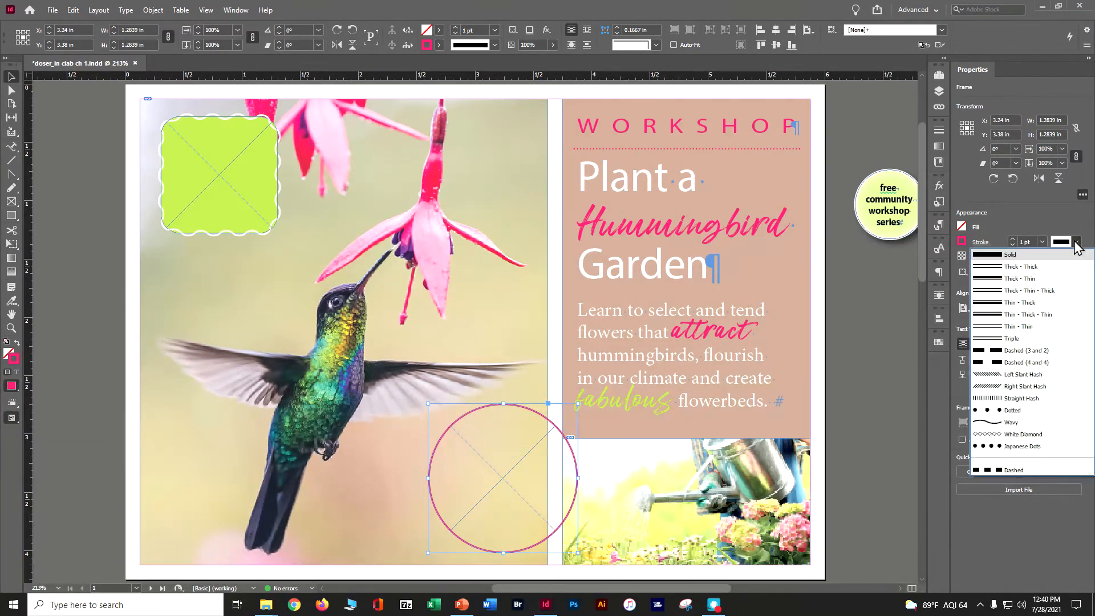
click(1025, 282)
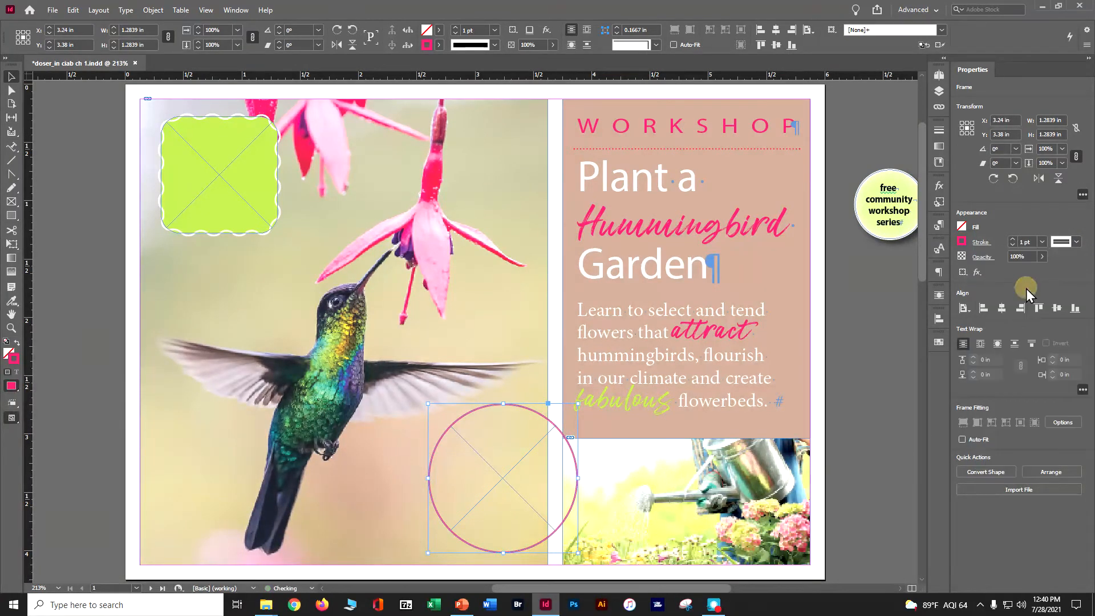
Set the circular frame's stroke weight to 4 pt, deselect it and save the document
click(1012, 239)
click(1012, 238)
click(1013, 238)
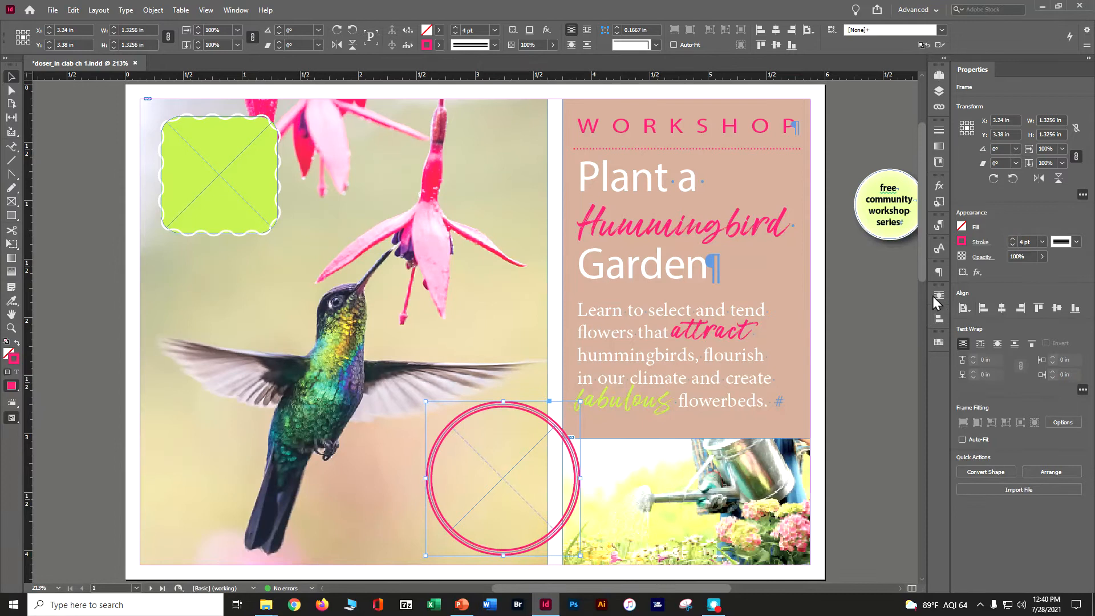
click(877, 322)
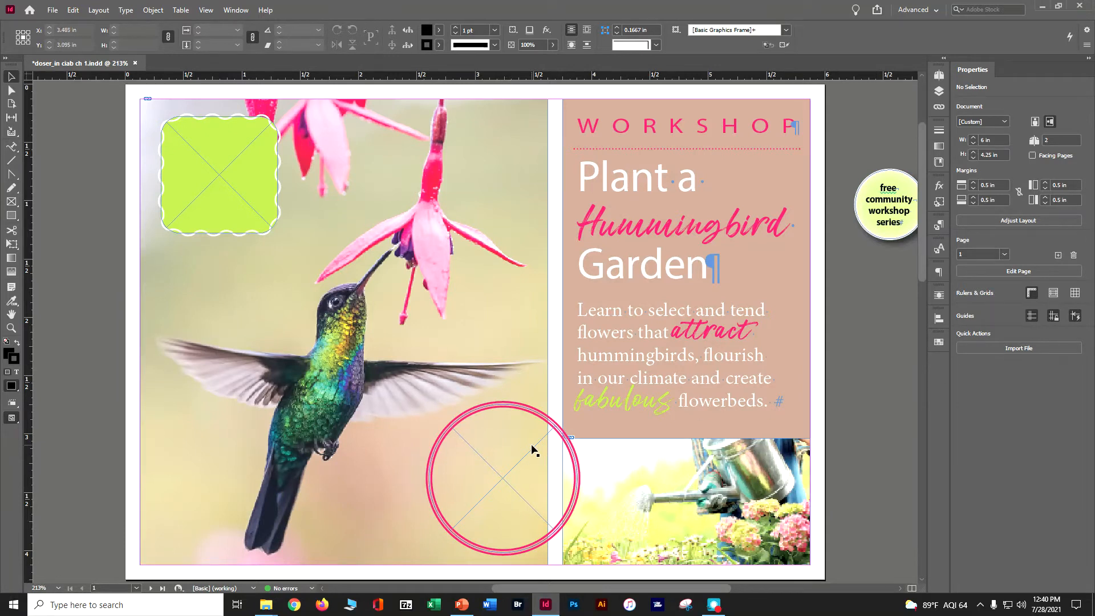
key(ctrl+s)
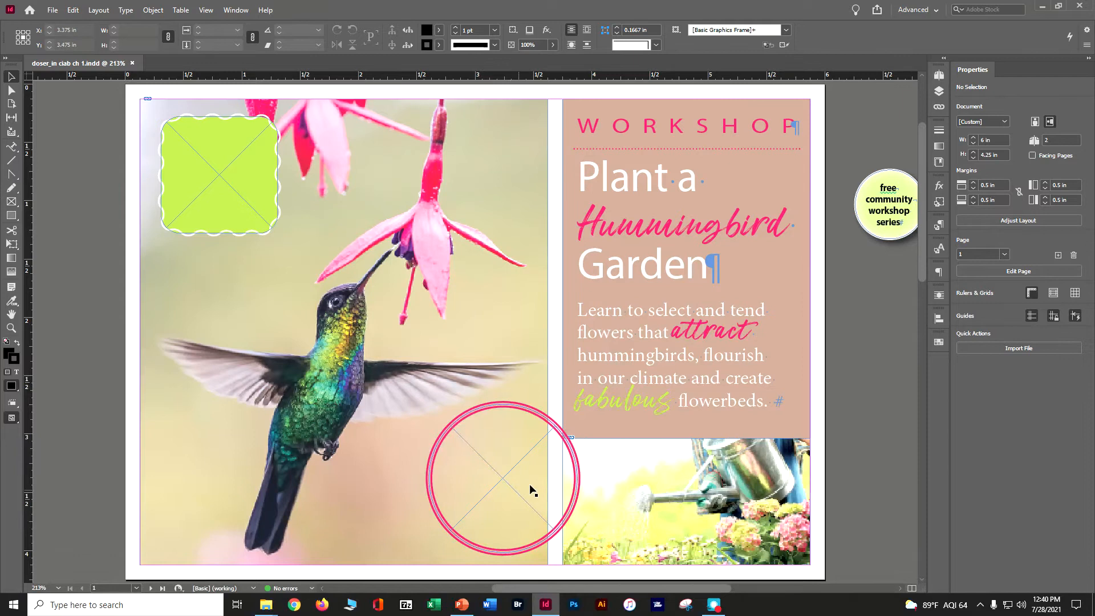
Select the circular frame and choose the Advanced workspace
click(572, 450)
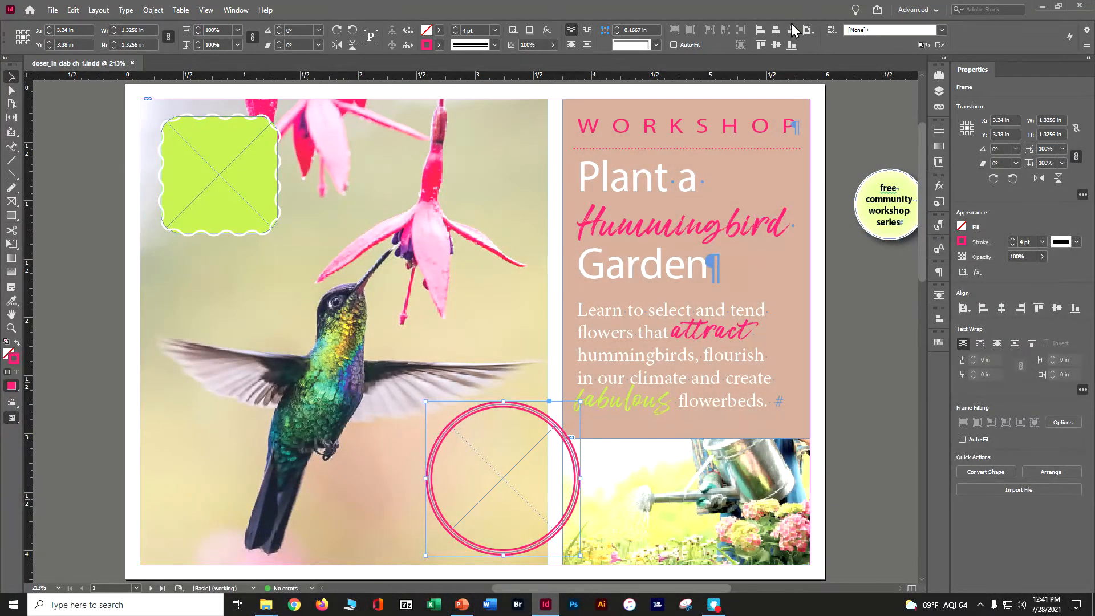
click(929, 10)
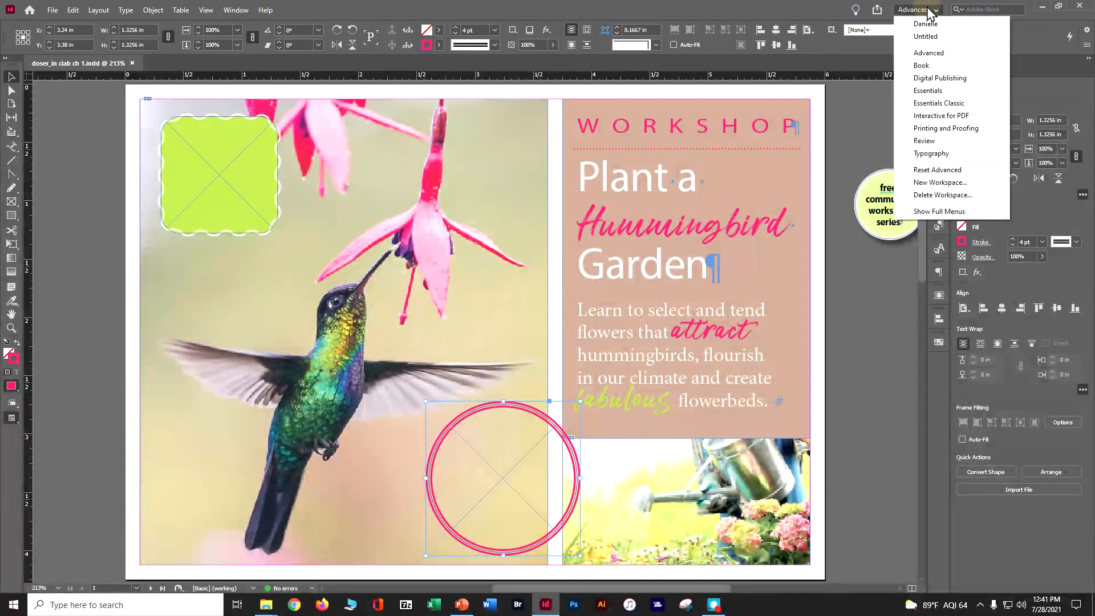
click(925, 53)
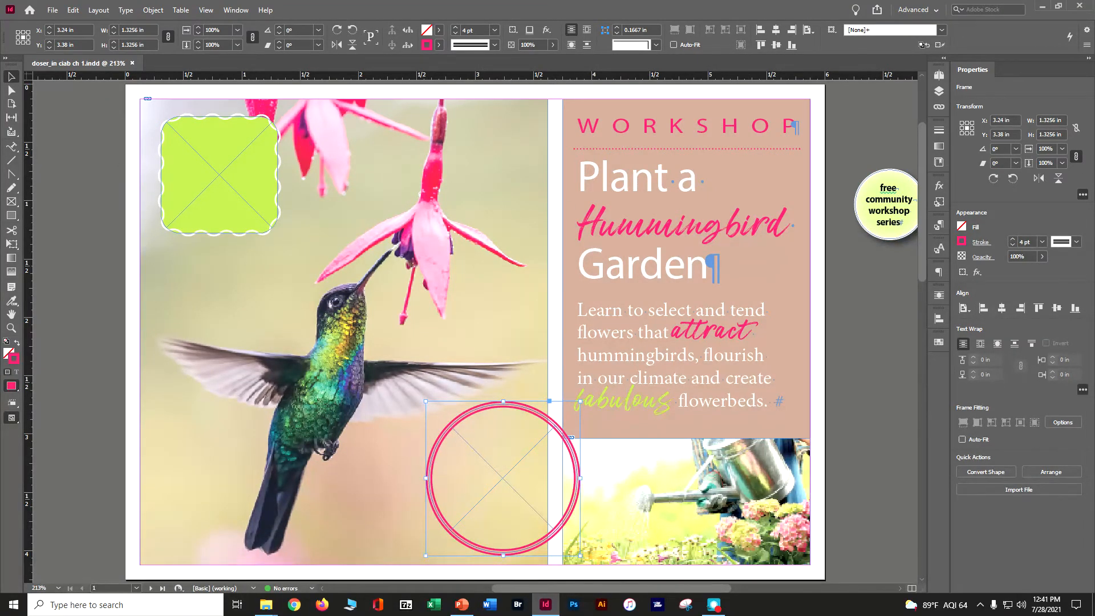
Use the Type tool to add an "s" to the end of the pink word "Hummingbird" in the heading
click(10, 147)
click(24, 161)
click(784, 229)
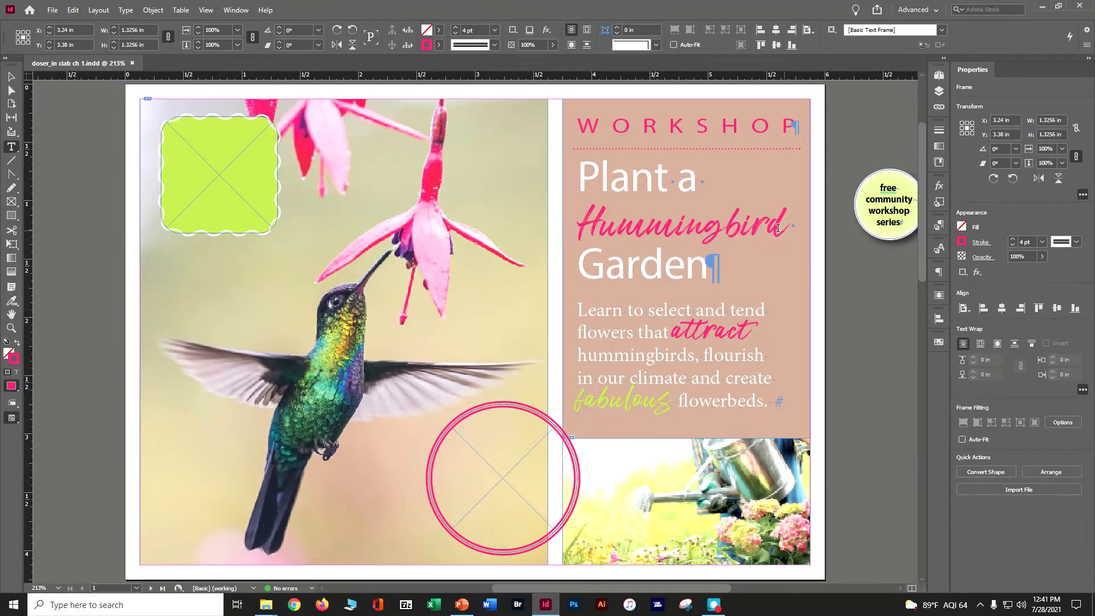
double_click(778, 227)
click(778, 228)
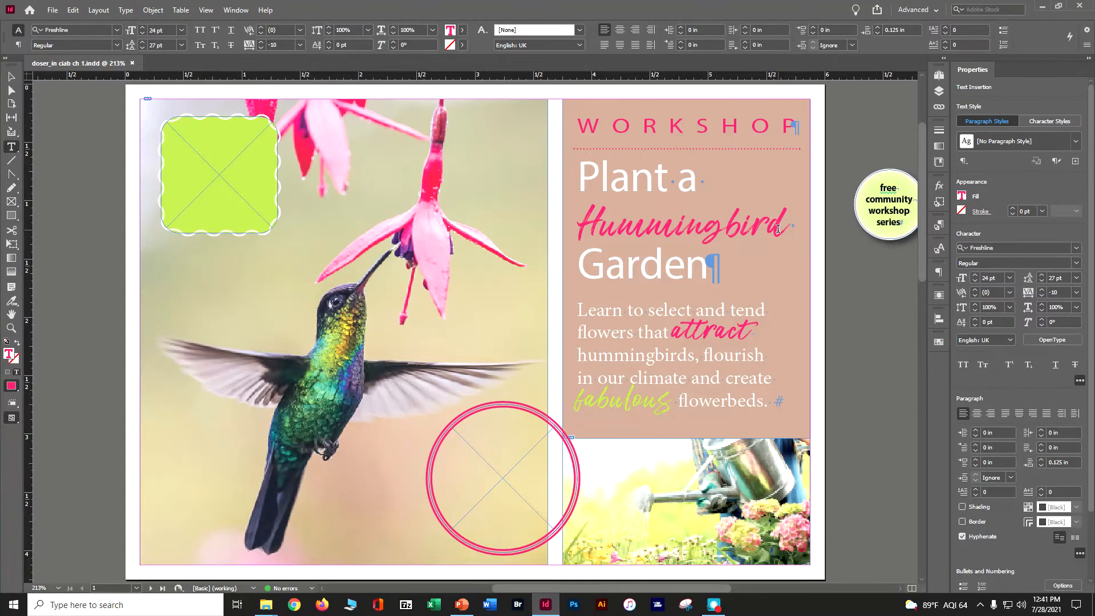
text(s)
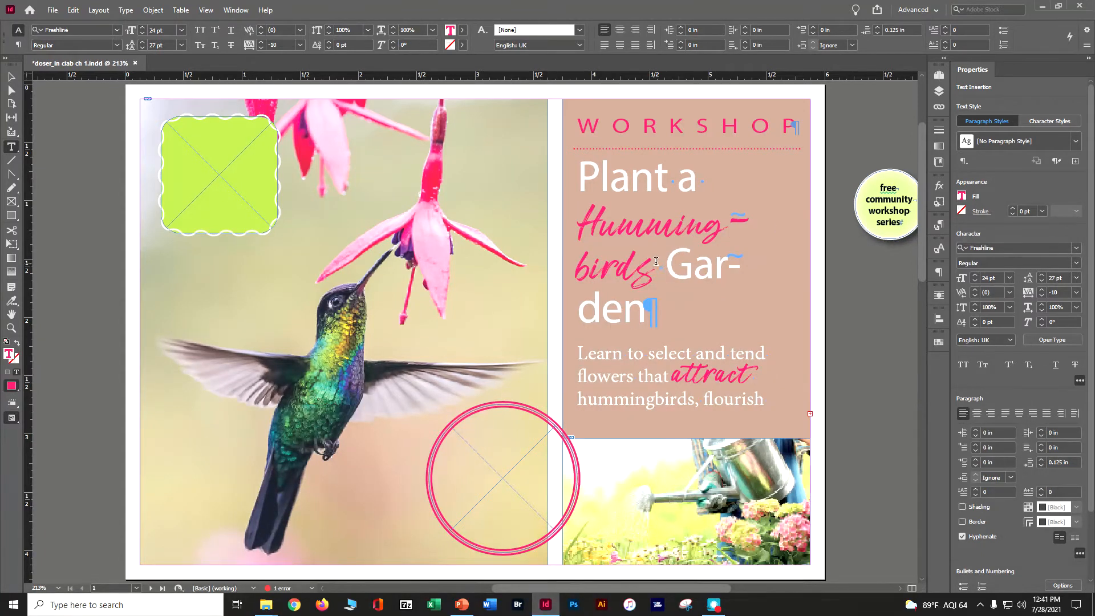
Select "Hummingbird" without its final "s" in the heading and reduce its font size stepwise to 14 pt
drag(655, 264, 577, 229)
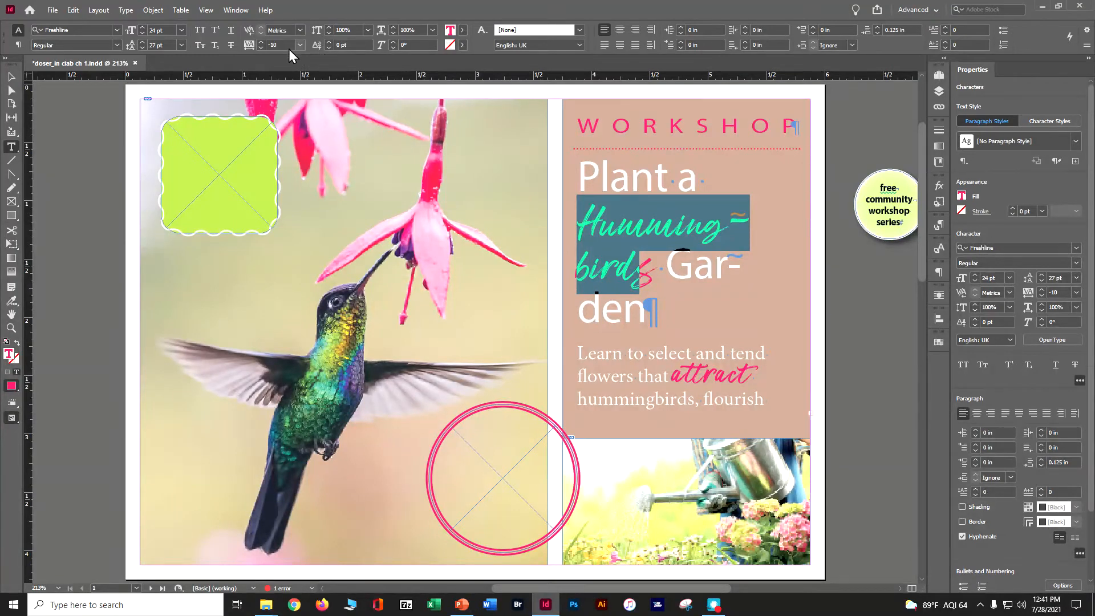
click(142, 32)
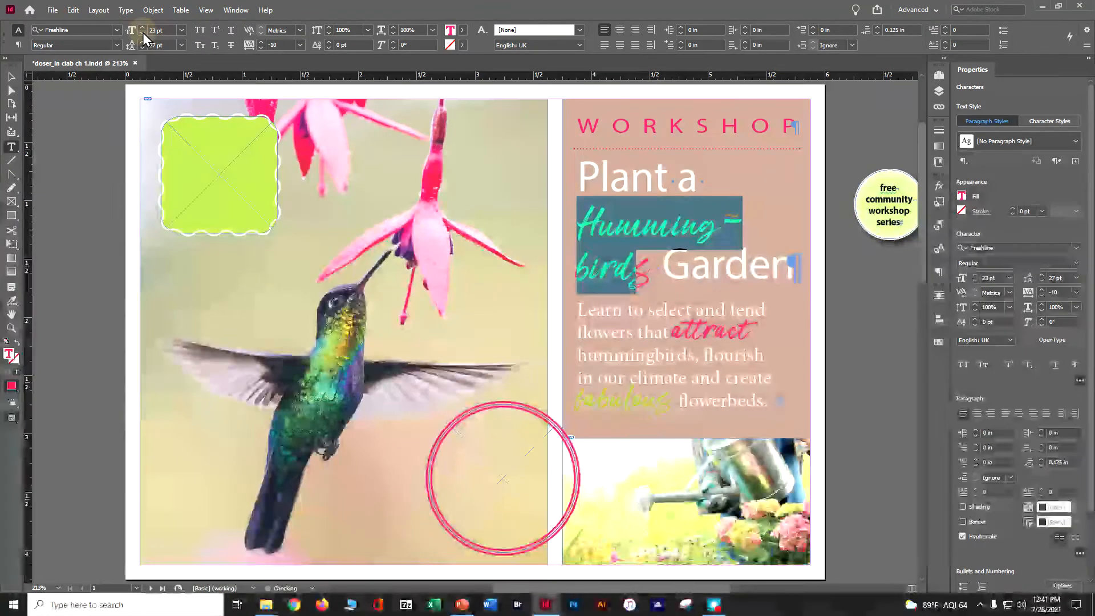
click(143, 33)
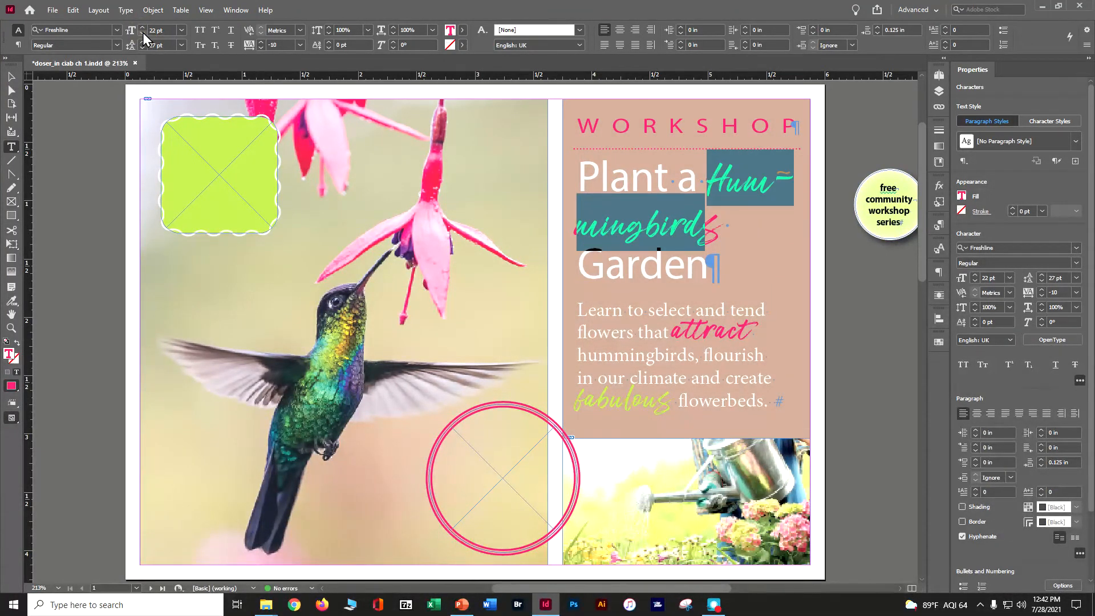
click(143, 32)
click(143, 33)
click(143, 32)
click(143, 33)
click(142, 32)
click(142, 32)
click(143, 32)
click(143, 32)
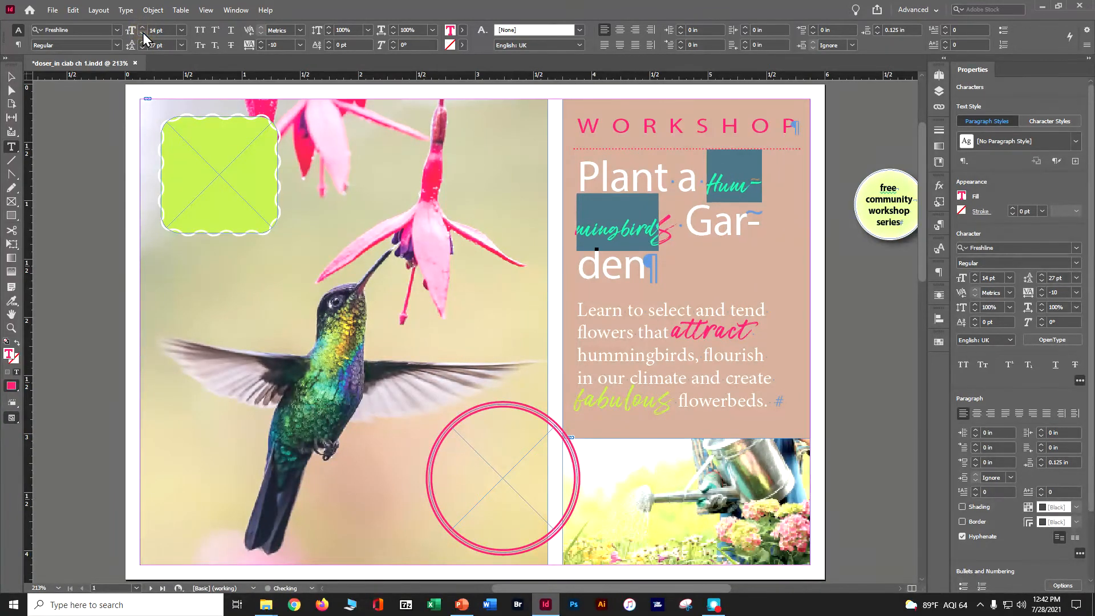
Undo the recent font size reductions on the heading's pink word
key(ctrl+z)
key(ctrl+z)
key(ctrl+z)
key(ctrl+z)
key(ctrl+z)
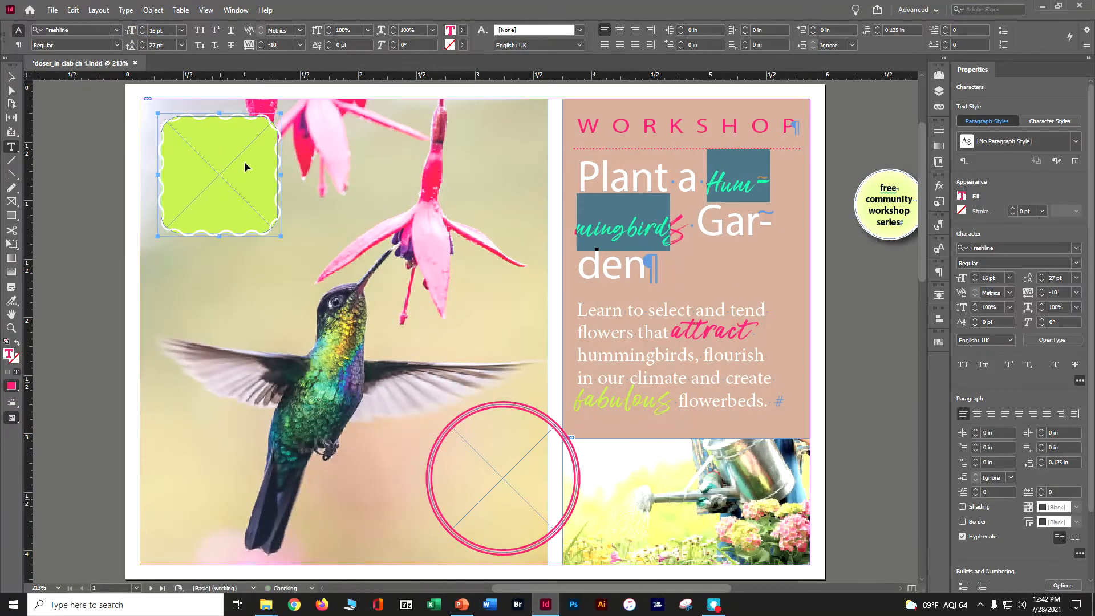
key(ctrl+z)
key(ctrl+z)
key(ctrl+z)
key(ctrl+z)
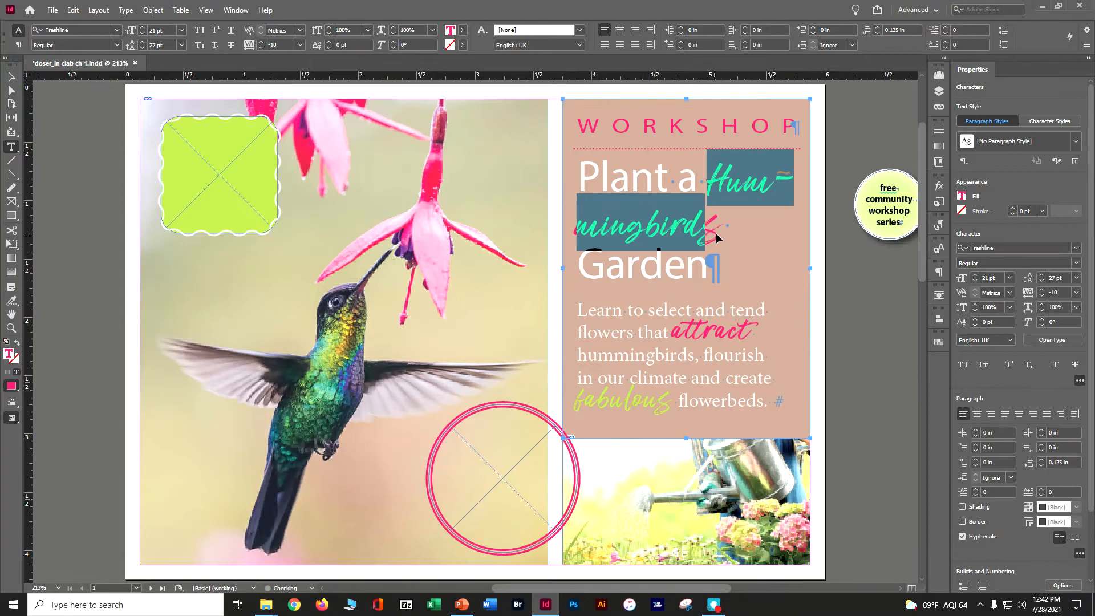
triple_click(613, 236)
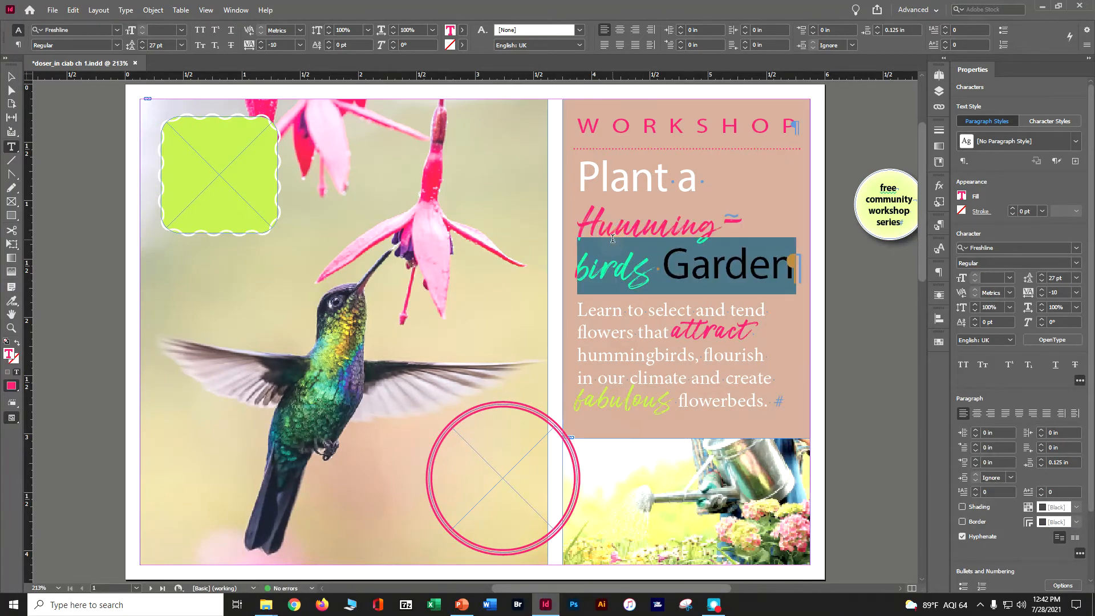
click(613, 237)
click(613, 237)
click(612, 237)
click(612, 235)
click(612, 233)
click(612, 231)
click(612, 231)
click(612, 231)
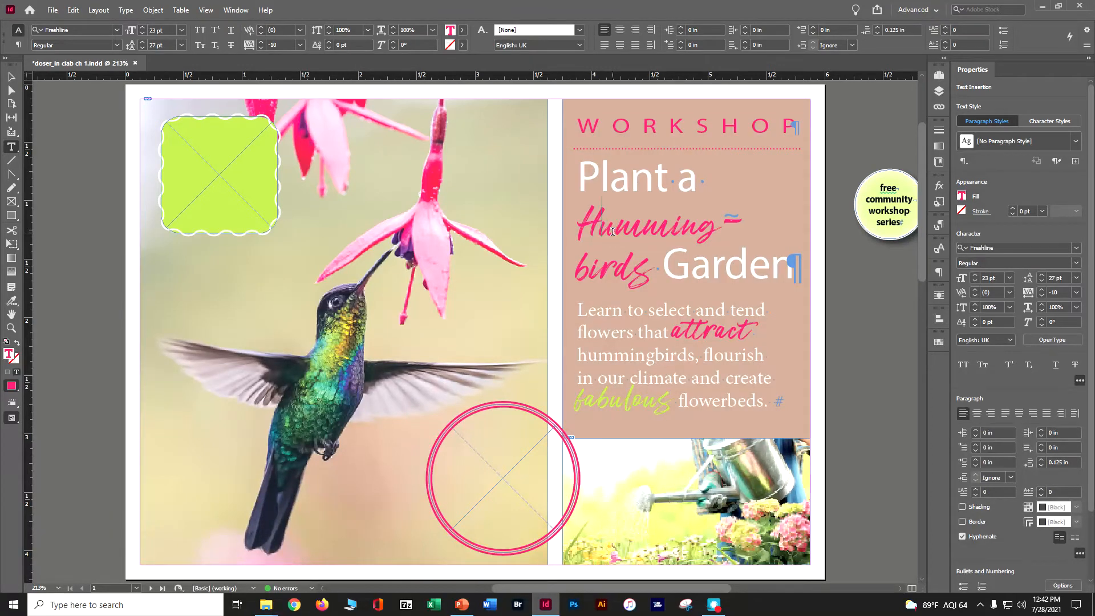
click(645, 269)
drag(645, 270, 600, 226)
double_click(600, 225)
click(600, 225)
click(599, 226)
click(600, 225)
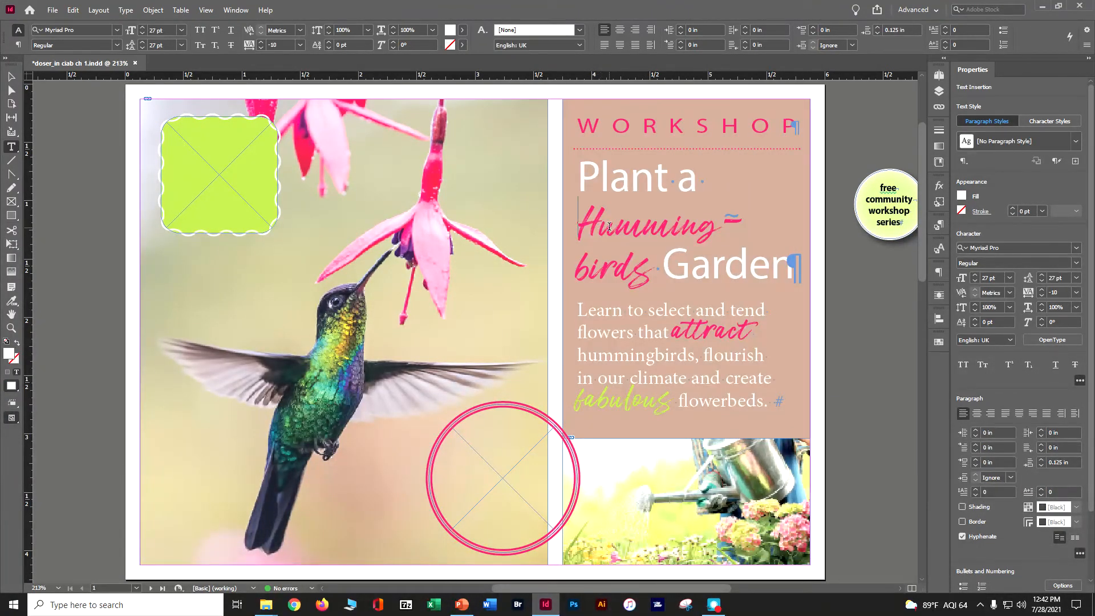
Select the whole word "Hummingbirds" in the heading and set its font size to 24 pt
double_click(607, 226)
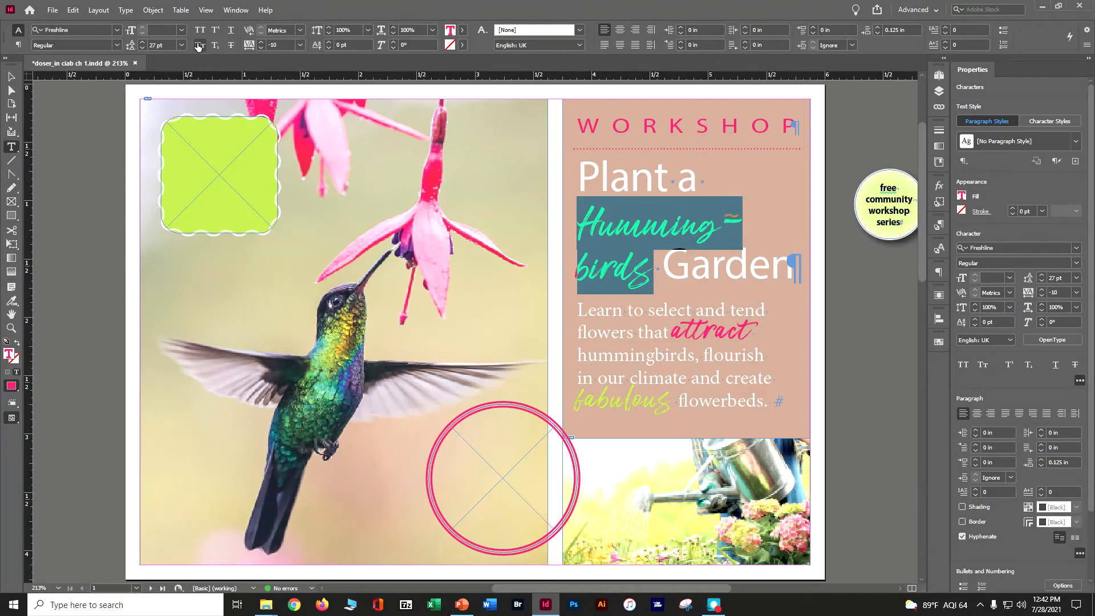
click(181, 31)
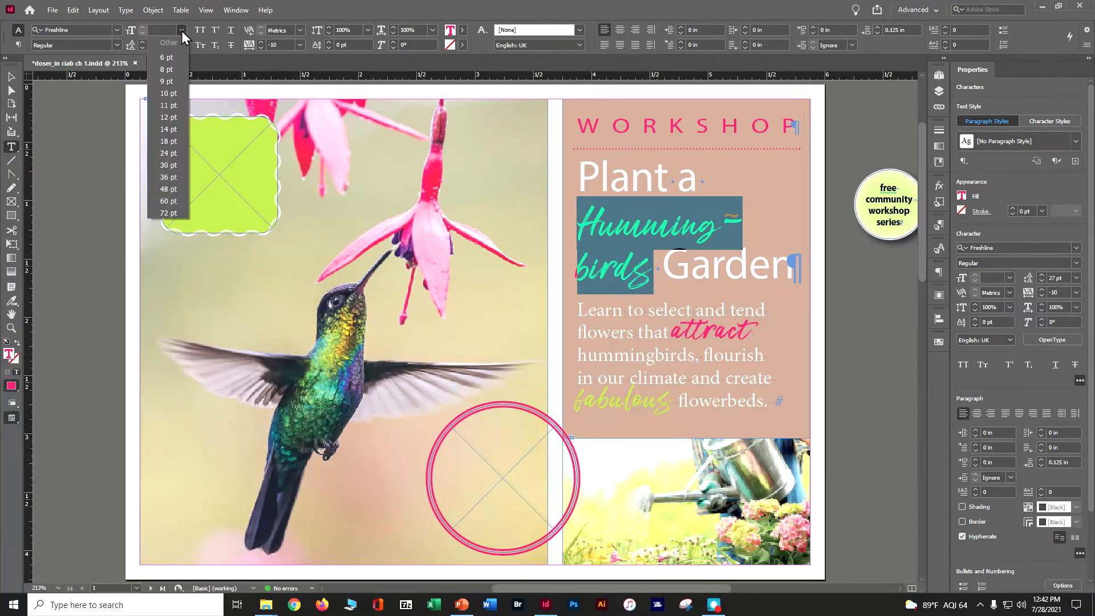
click(169, 153)
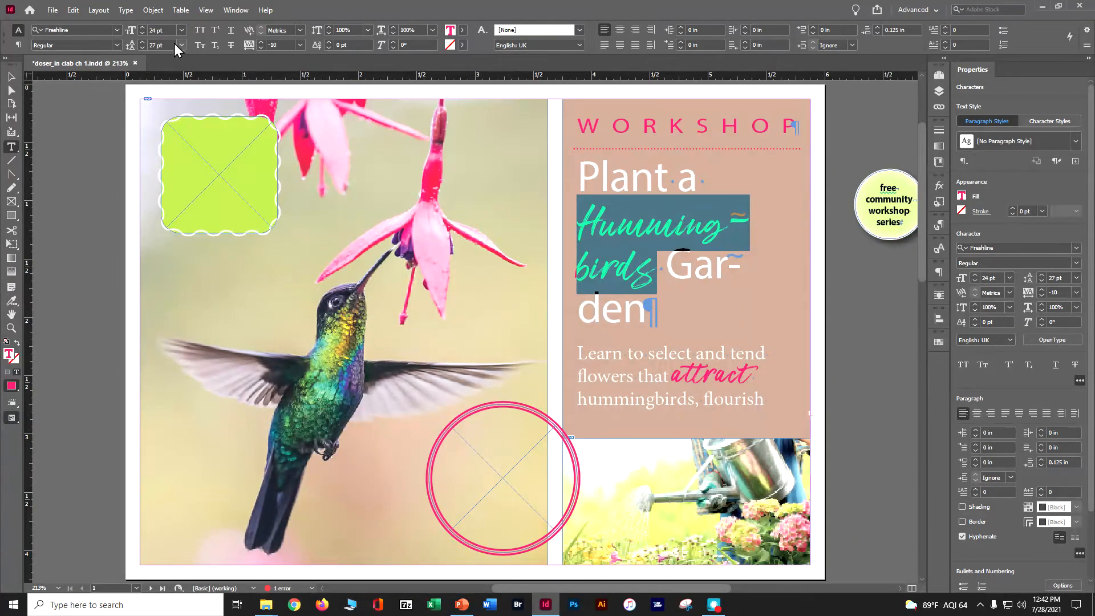
Set the selected heading word "Hummingbirds" to 18 pt and turn off hyphenation for the heading paragraph
click(181, 29)
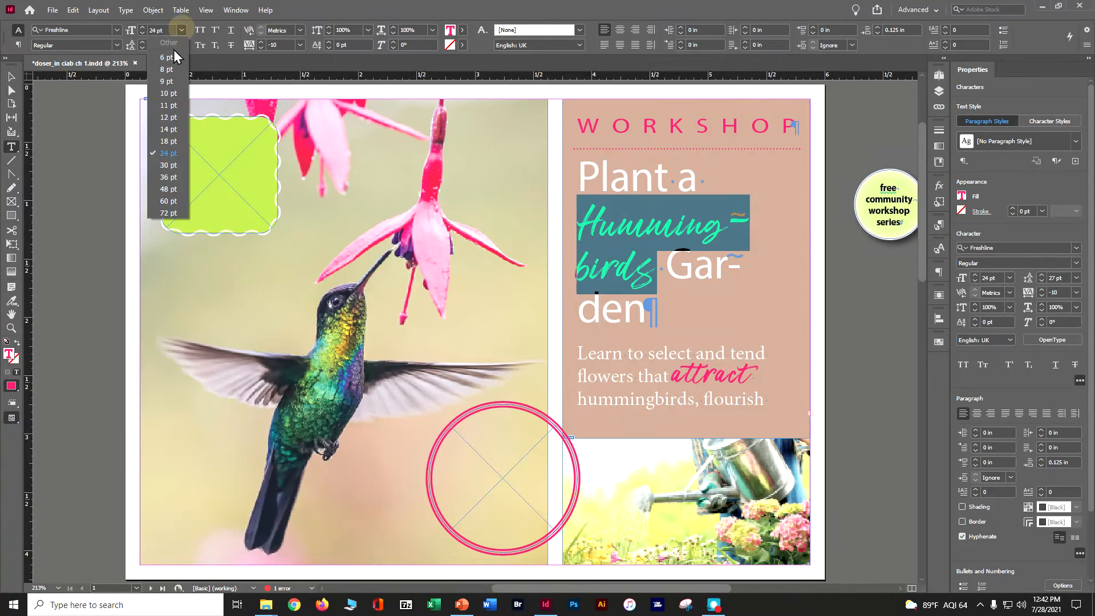
click(171, 143)
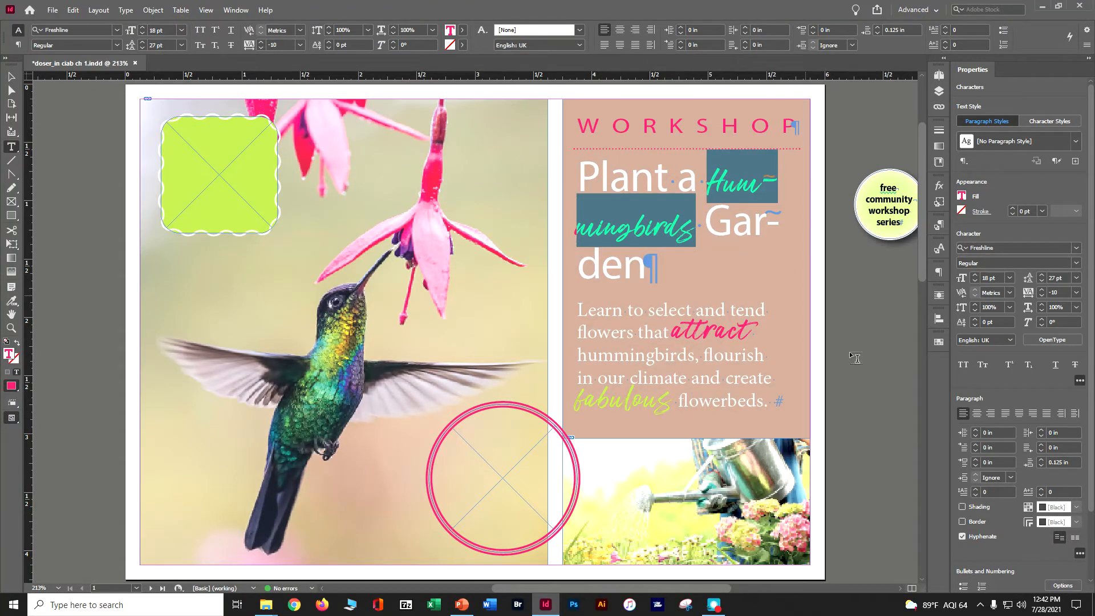
click(961, 536)
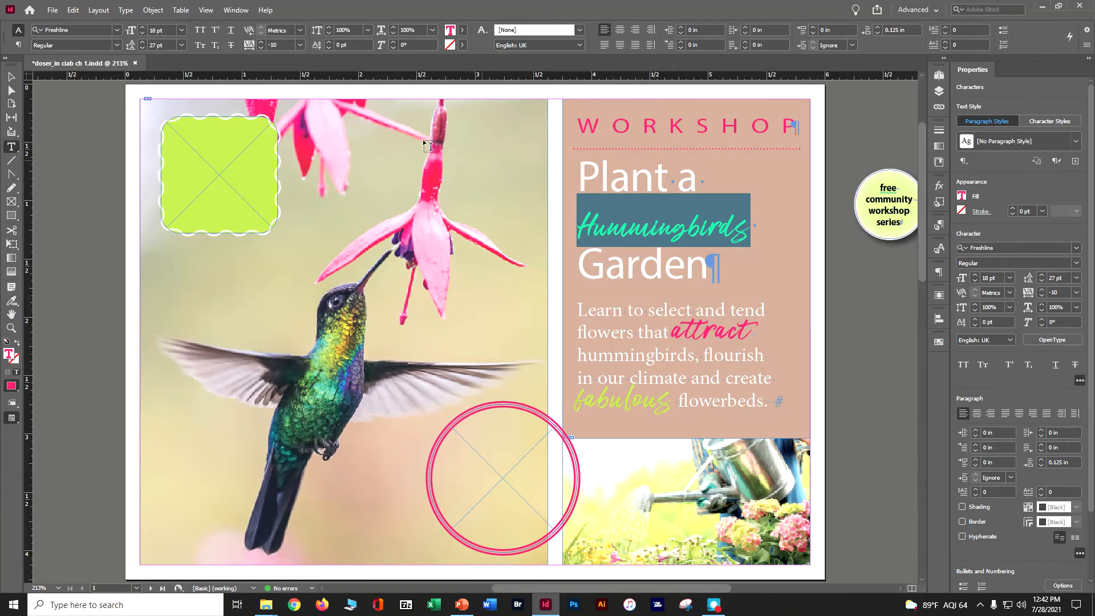
Try a 24 pt font size on the heading word "Hummingbirds" and undo it
click(180, 30)
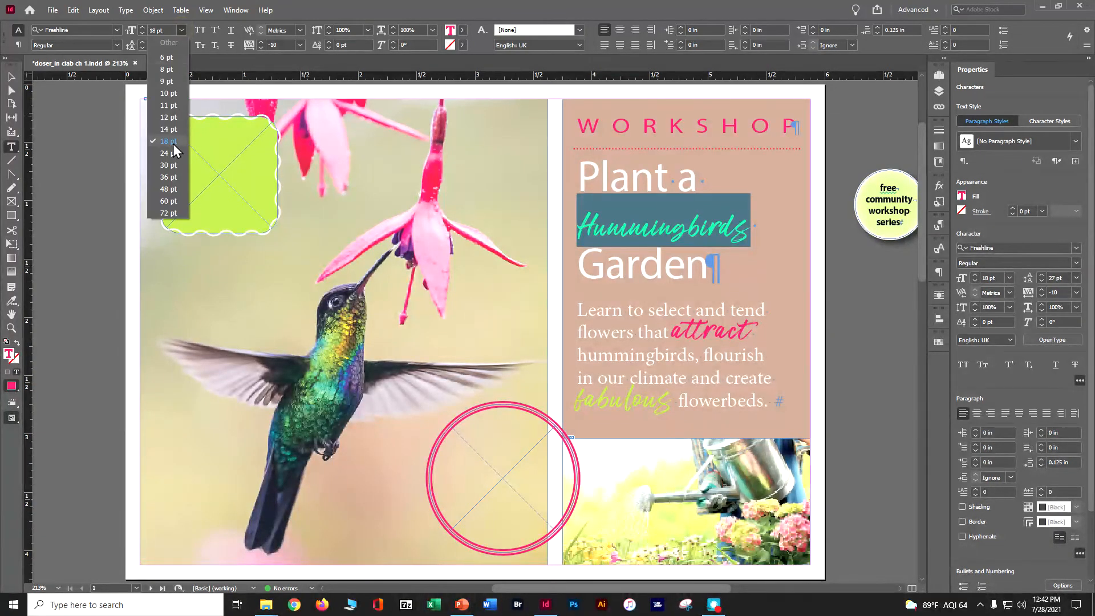
click(170, 153)
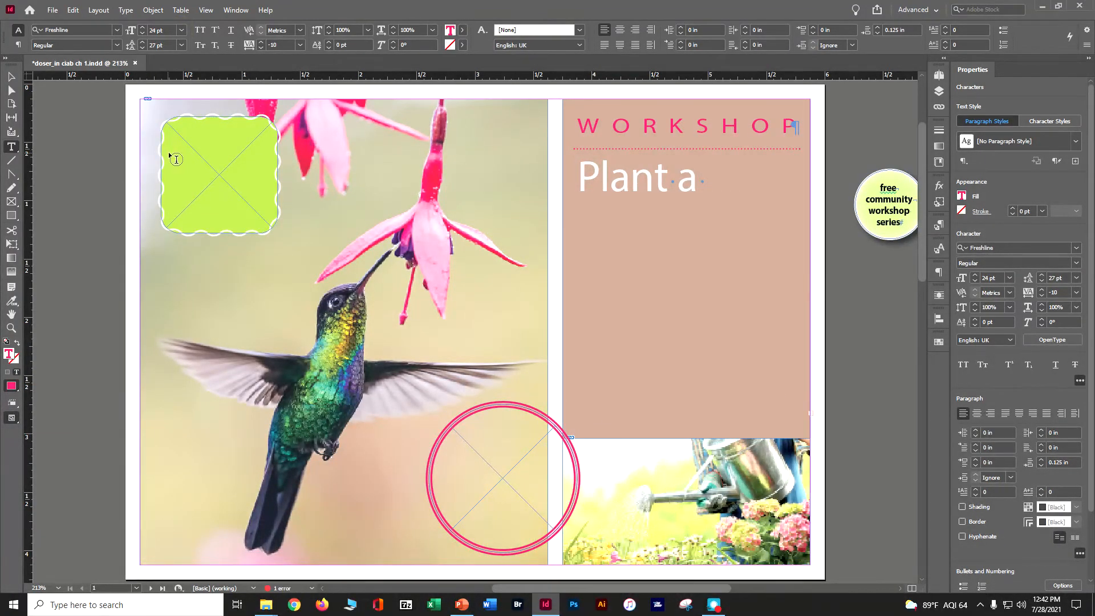
key(ctrl+z)
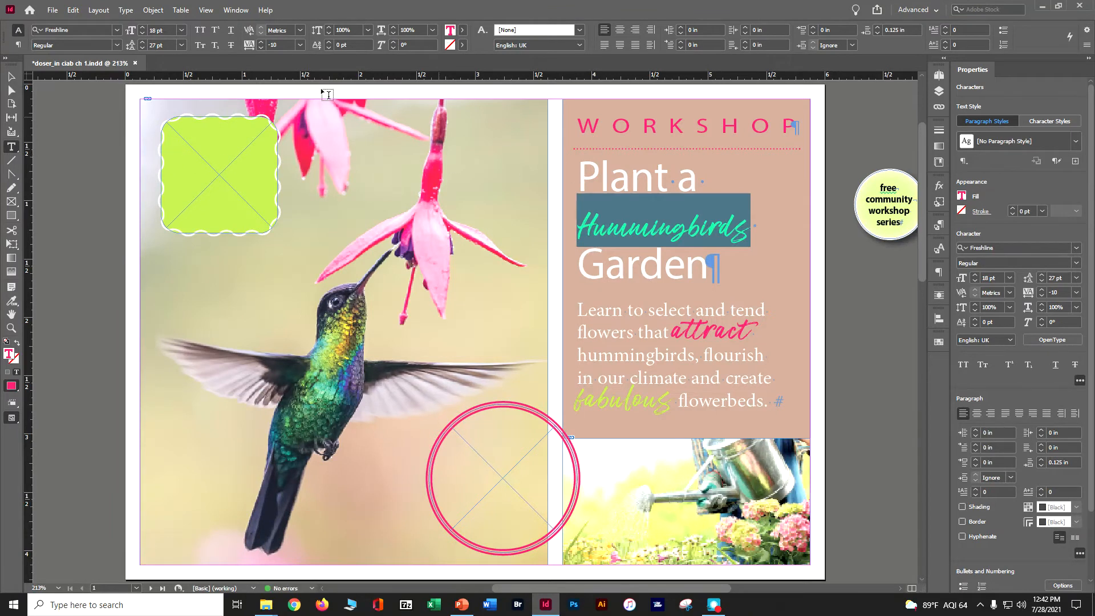
Increase the font size of "Hummingbirds" in the heading stepwise to 22 pt, deselect the word and save the document
click(142, 27)
click(142, 27)
click(142, 27)
click(142, 27)
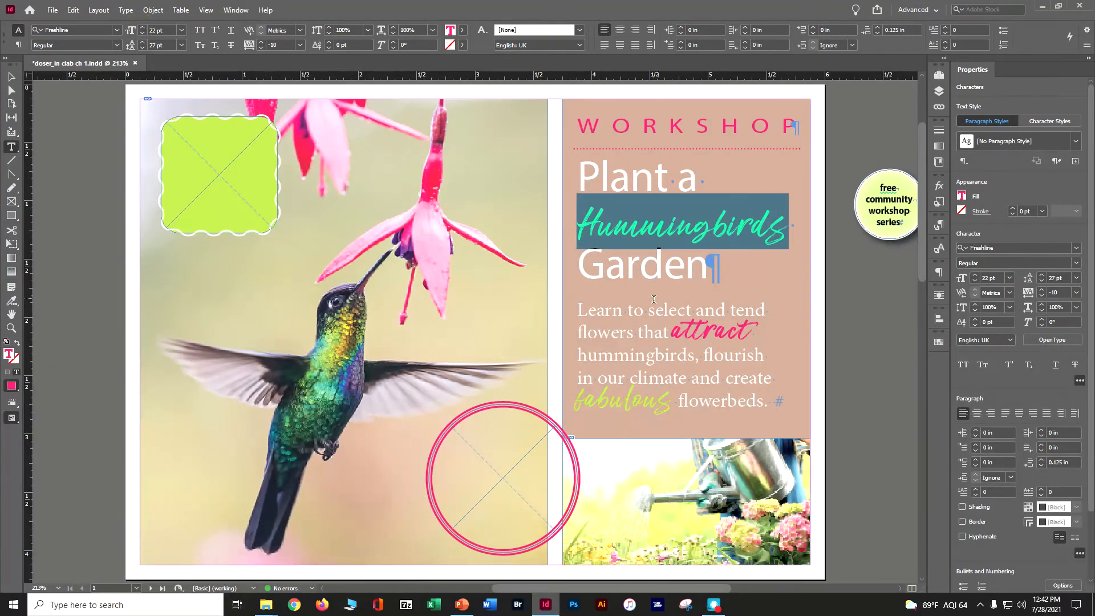
click(534, 382)
key(ctrl+s)
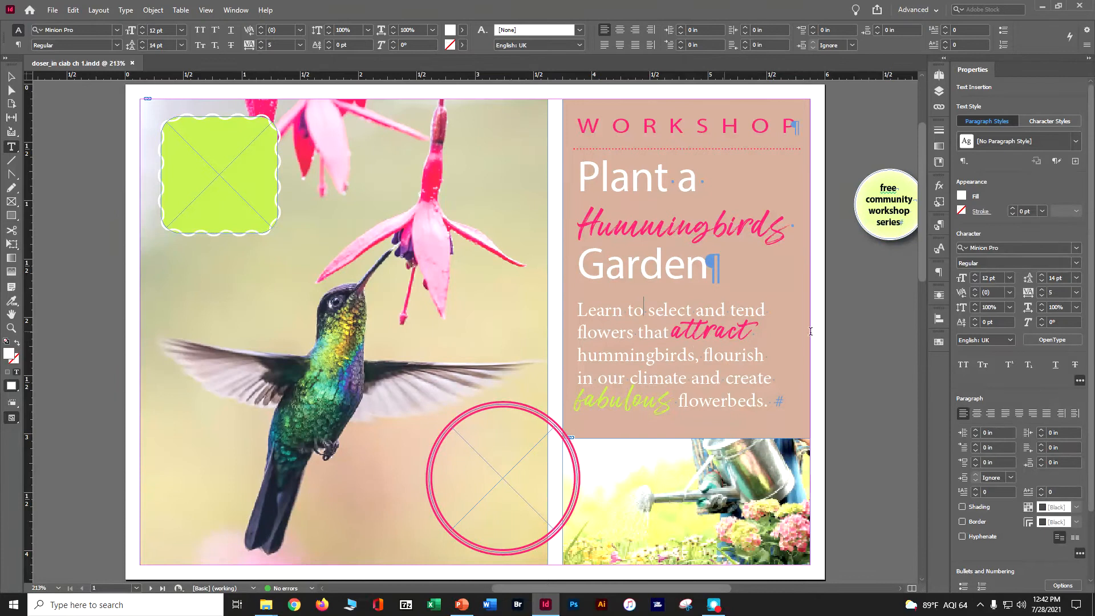
Delete the final "s" from "Hummingbirds" in the heading and save the document
click(759, 230)
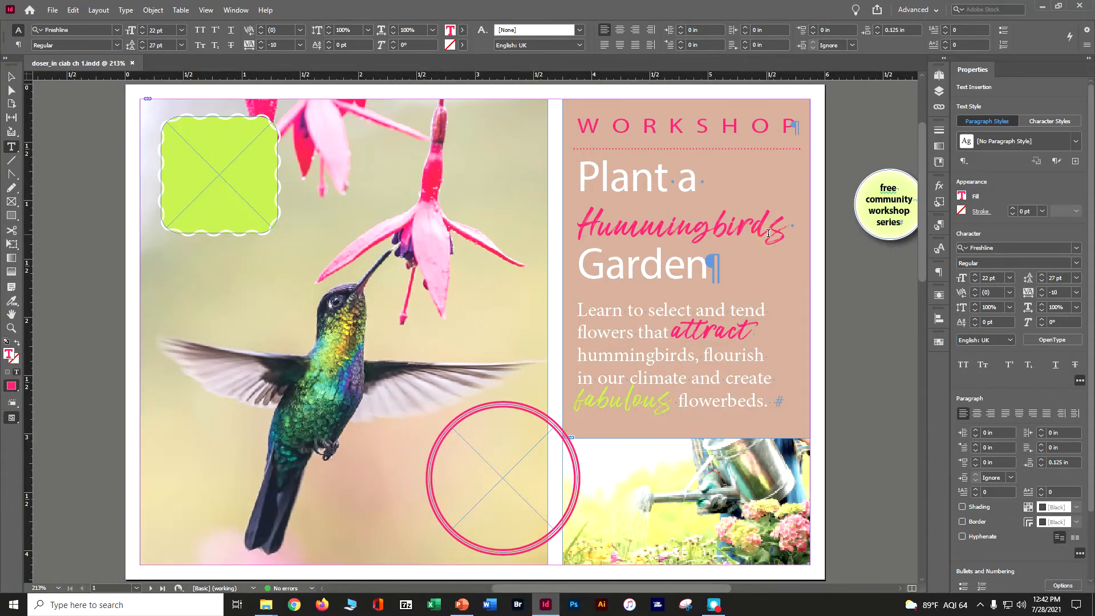
click(784, 234)
key(Delete)
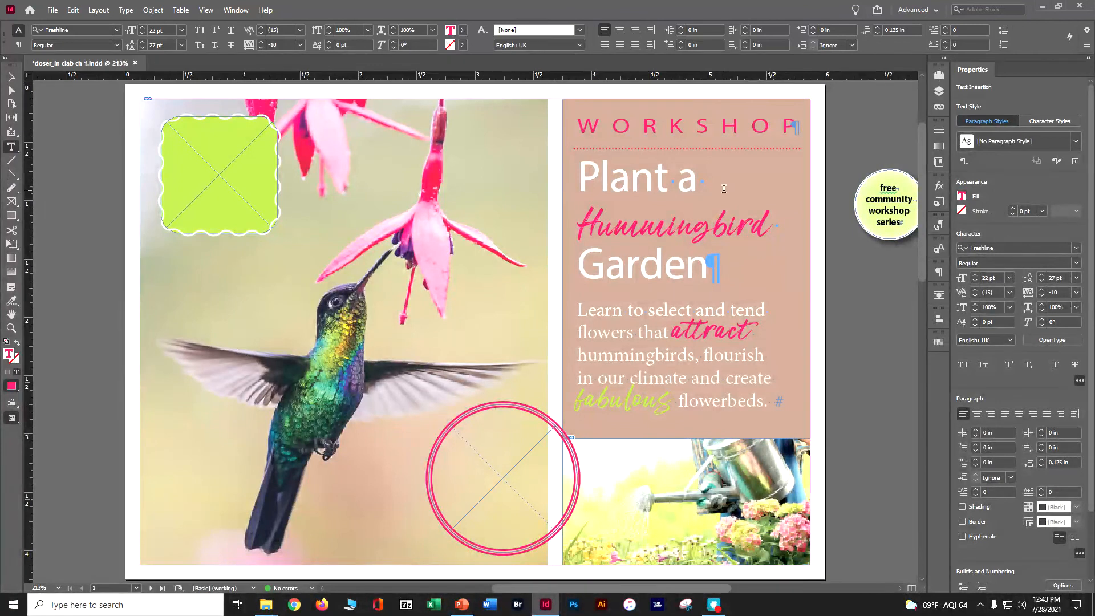
key(ctrl+s)
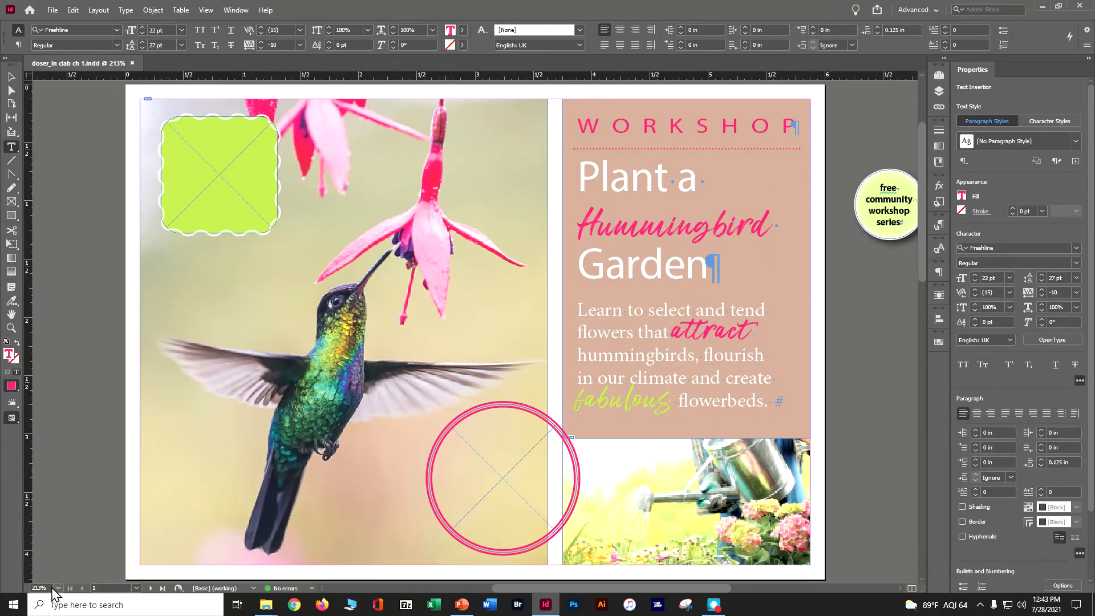
Display the document at actual size, open the Info panel and place it on the empty pasteboard beside the page
click(214, 10)
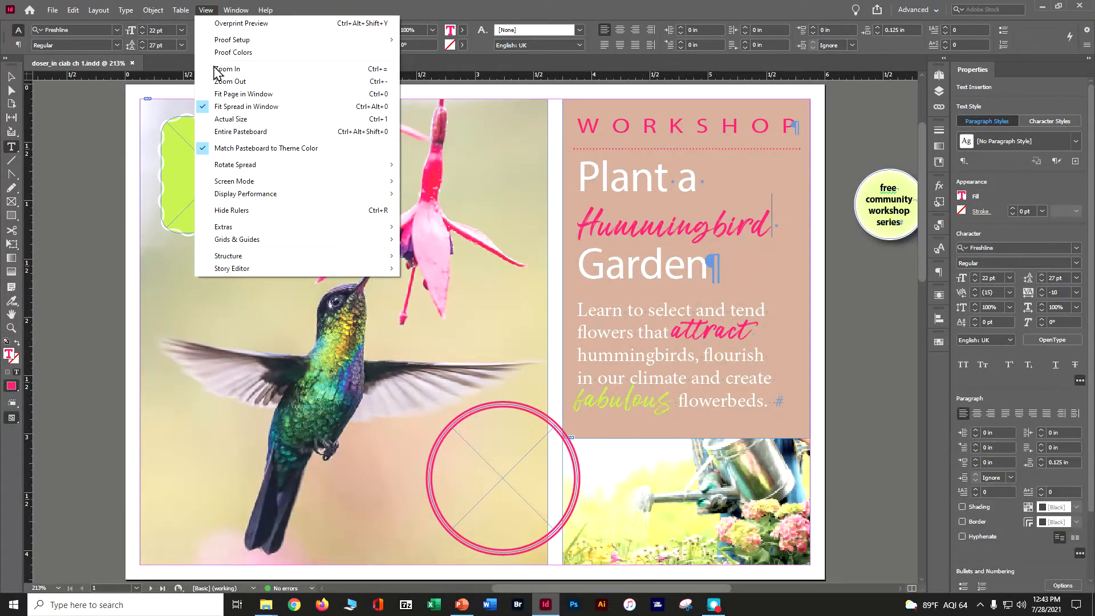
click(219, 118)
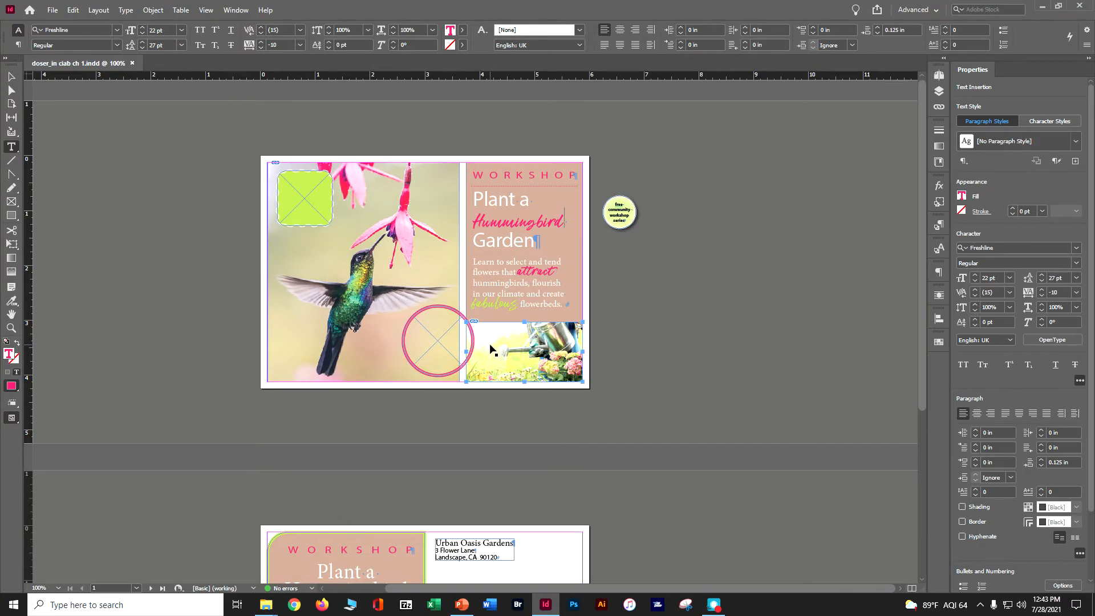
key(ctrl+=)
key(ctrl+minus)
click(240, 12)
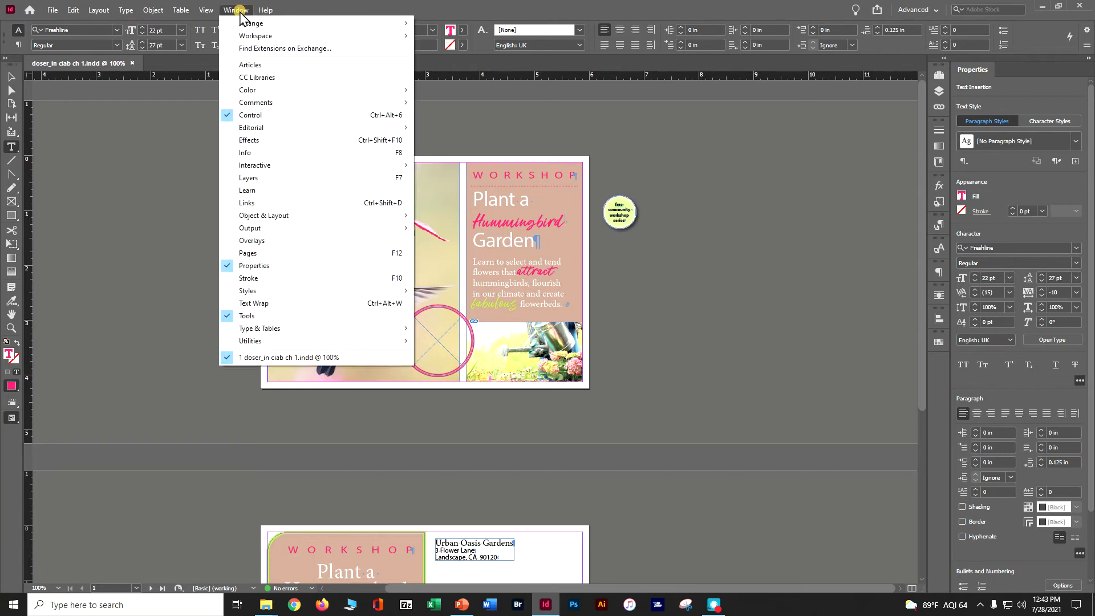
click(244, 157)
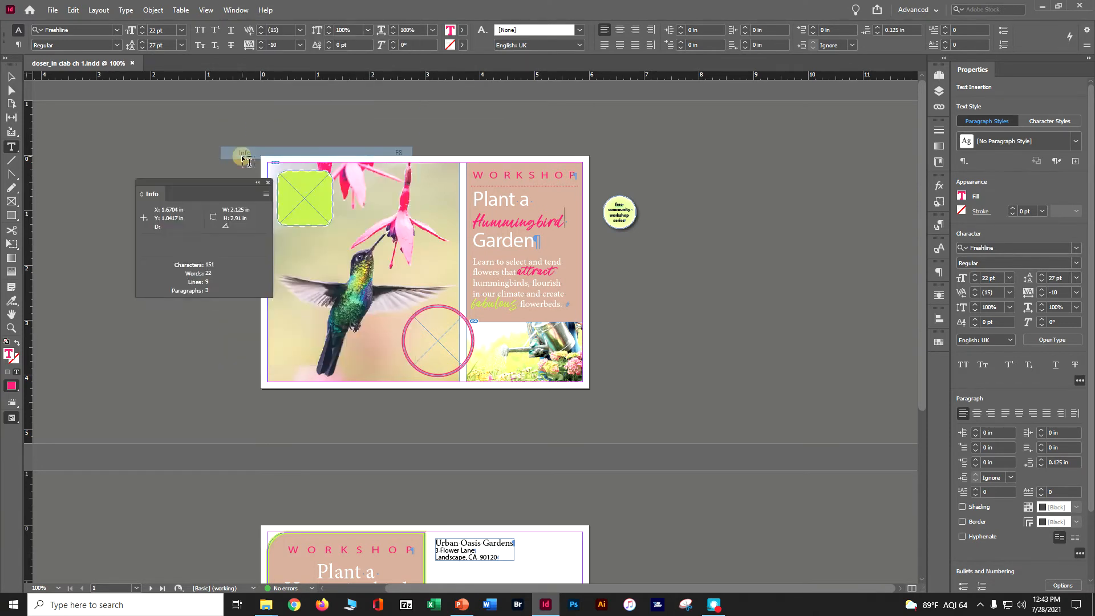
drag(148, 182, 723, 179)
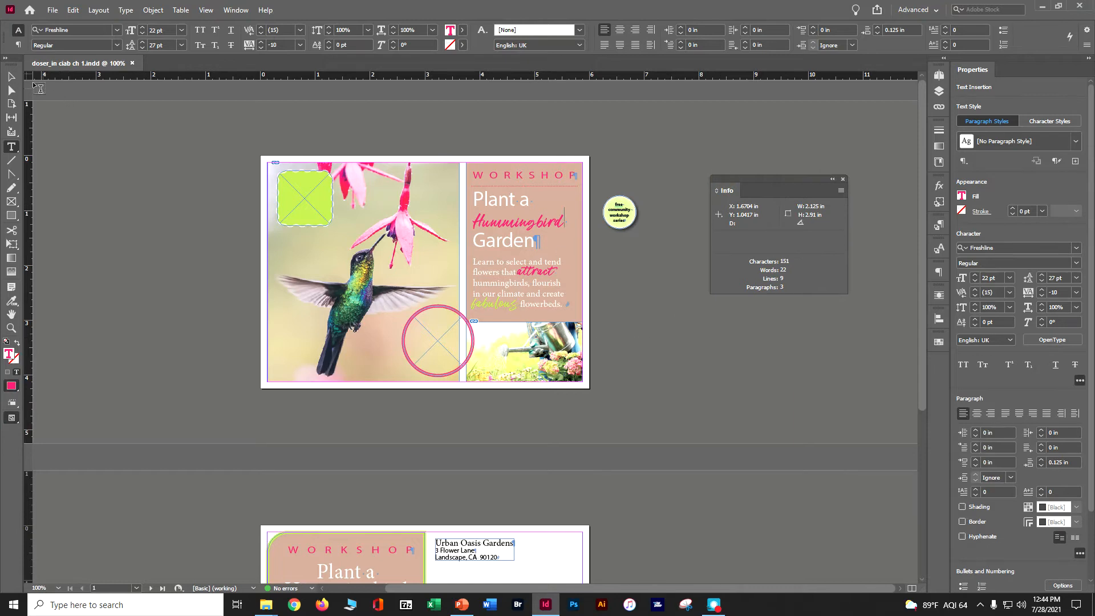
Examine the Info panel's details for the workshop text frame, the green rectangle frame and a text insertion in the body paragraph
click(9, 76)
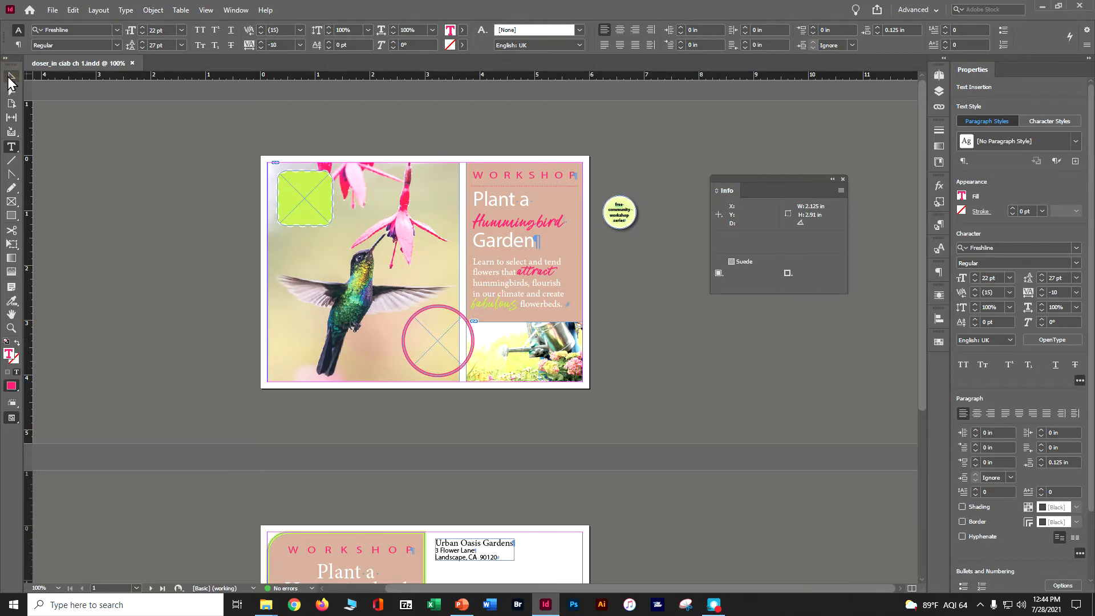
click(310, 205)
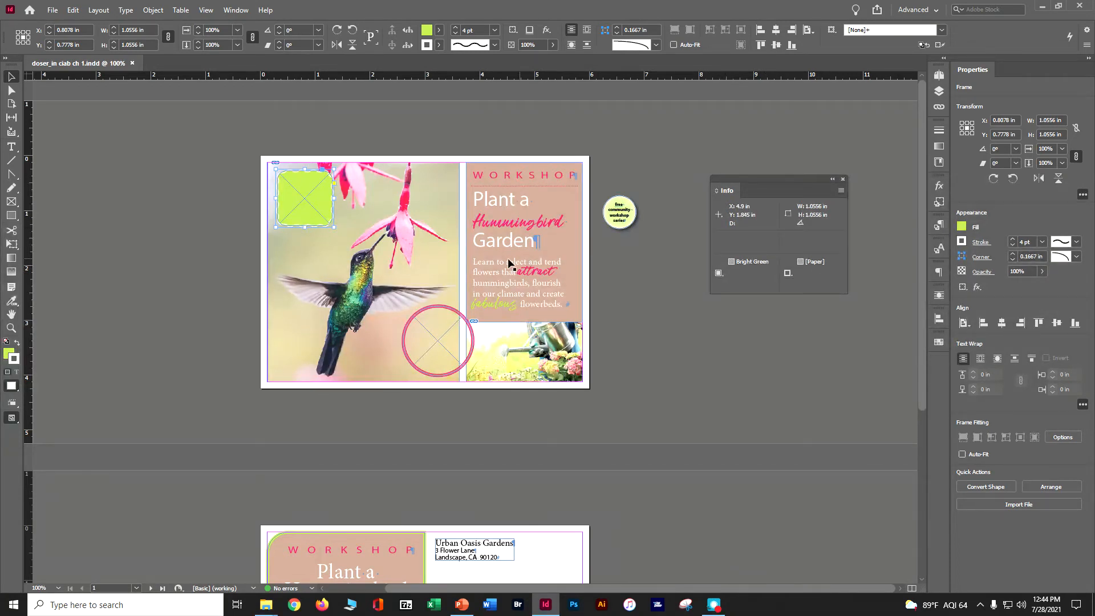
click(11, 146)
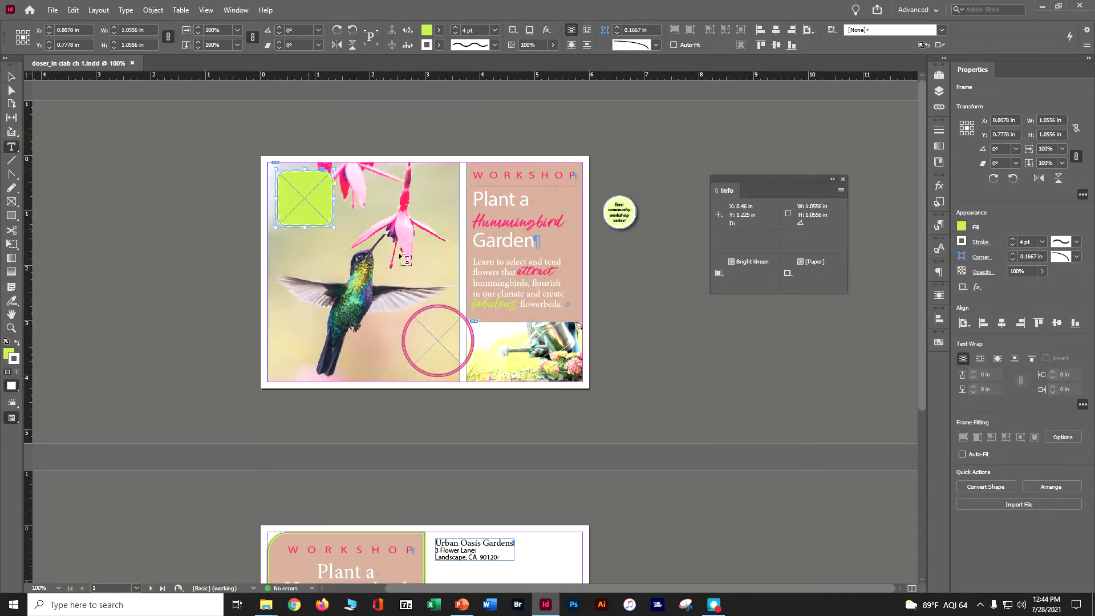
click(487, 263)
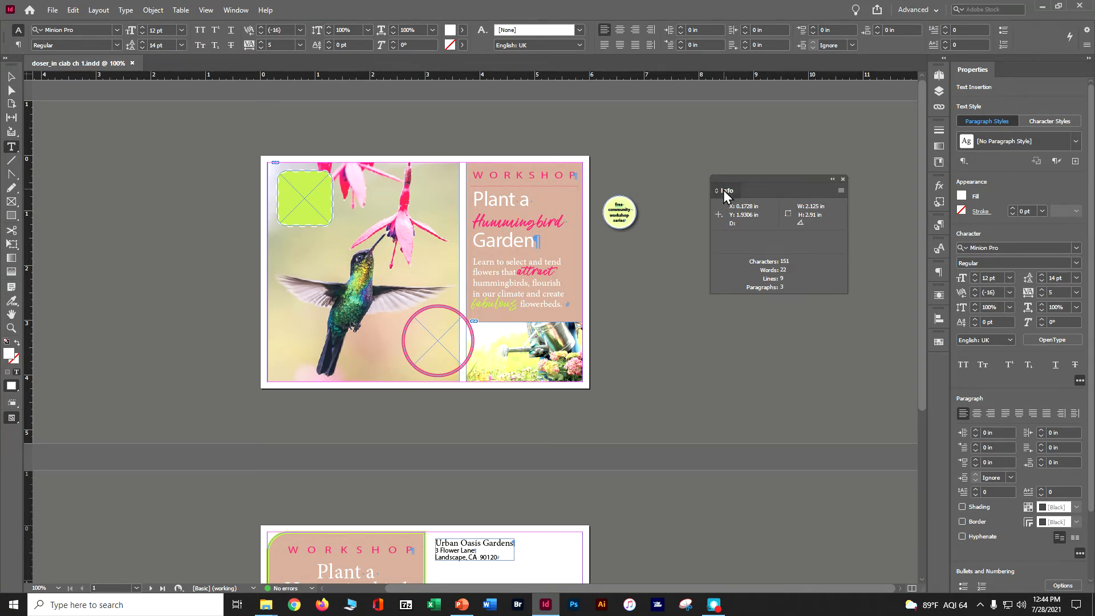
Dock the Info panel at the end of the collapsed panel column, and expand and re-collapse that column
drag(725, 195, 940, 373)
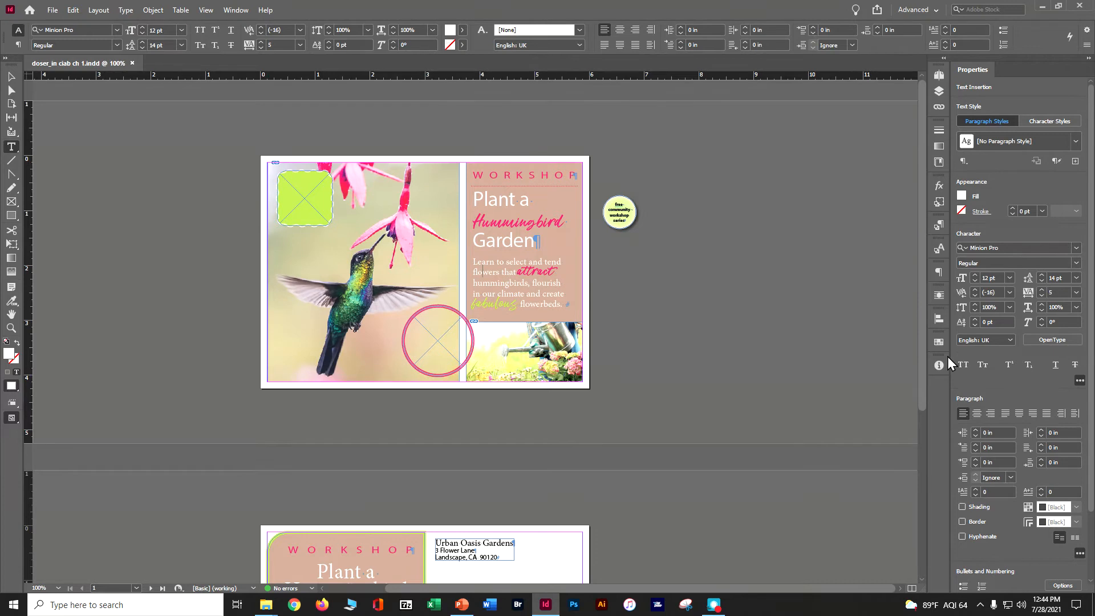
click(943, 57)
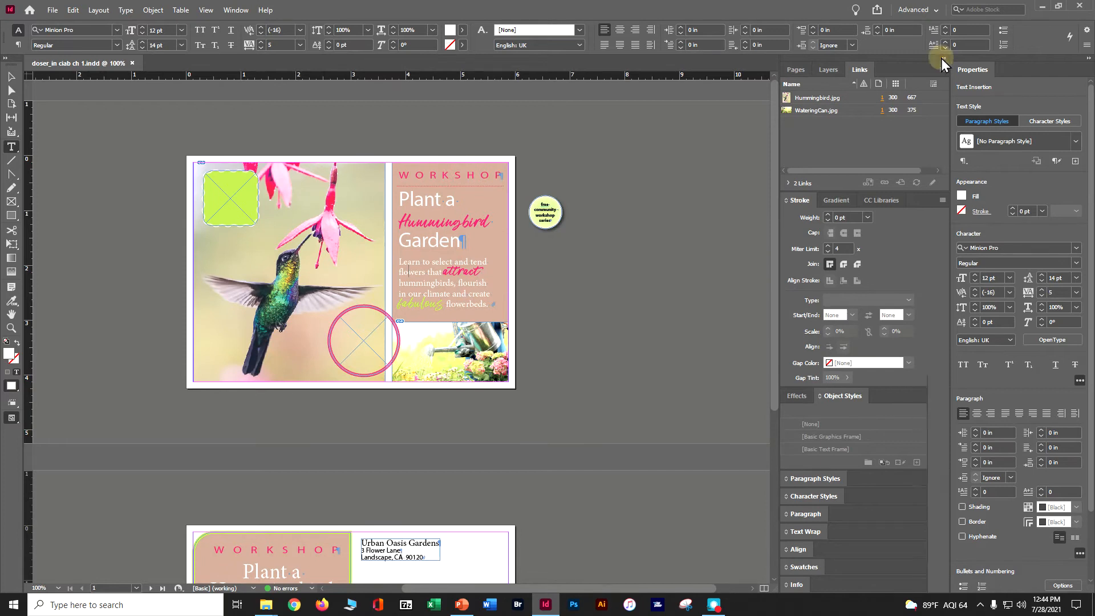
click(942, 57)
drag(849, 365, 946, 373)
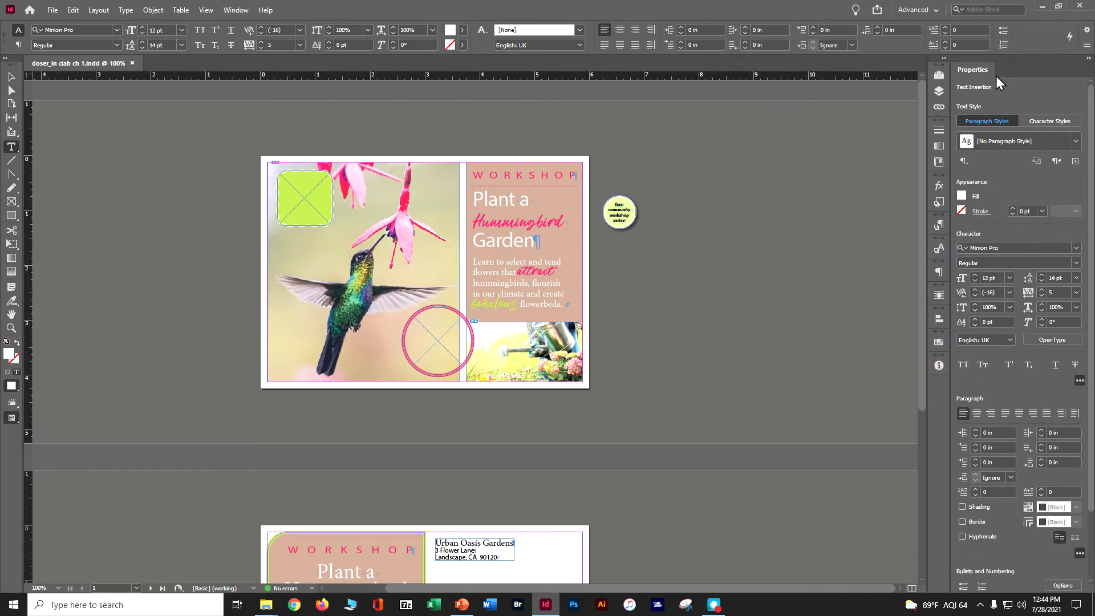
Collapse and re-expand the Properties panel, and switch the Tools panel to two columns and back to one
click(1088, 60)
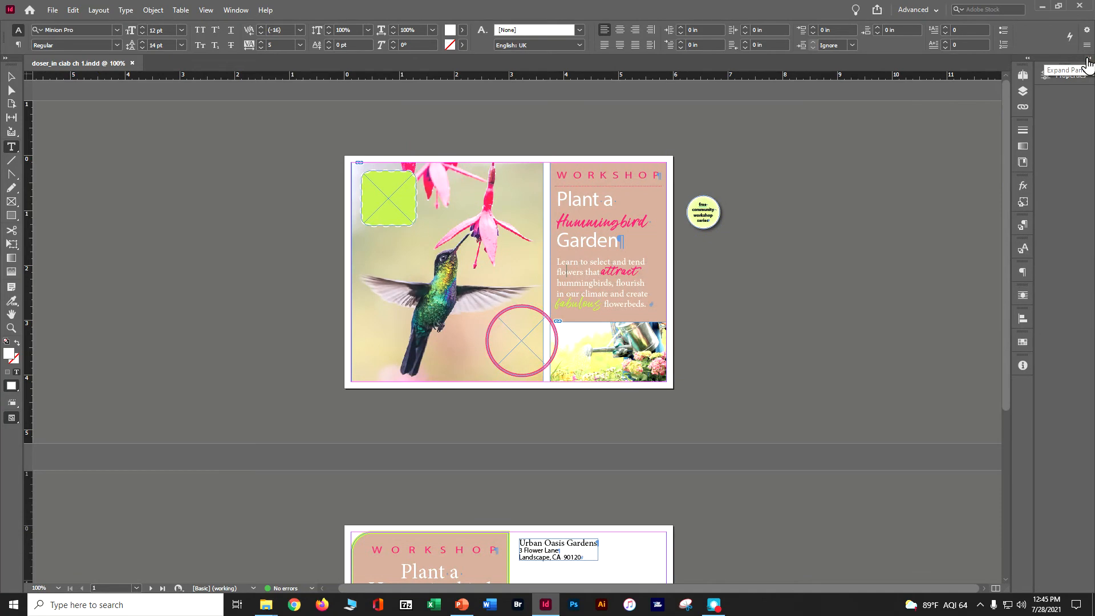
click(1087, 59)
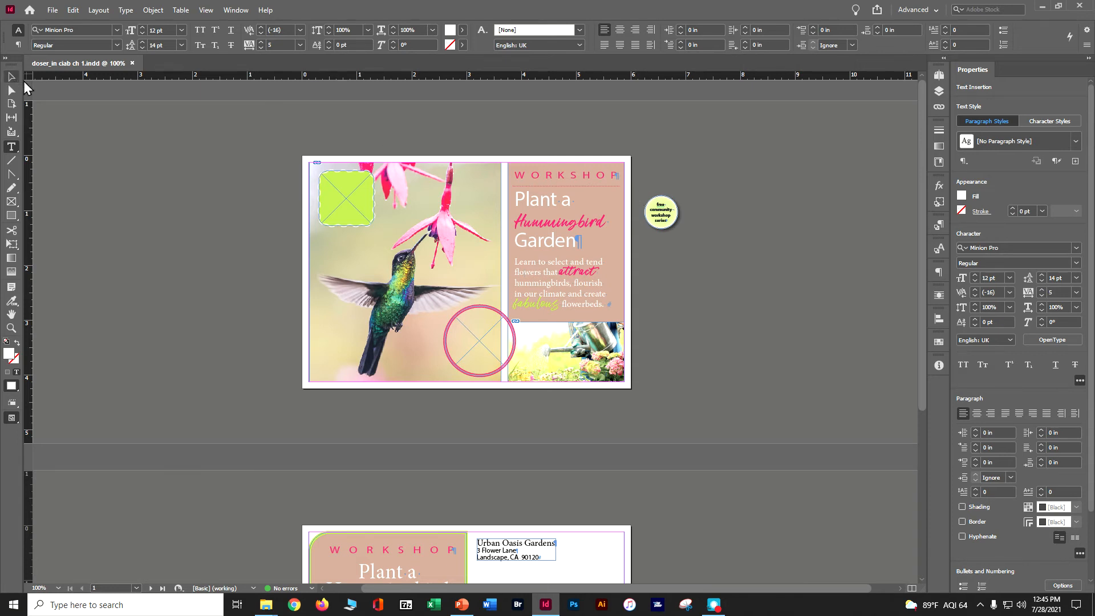
click(5, 58)
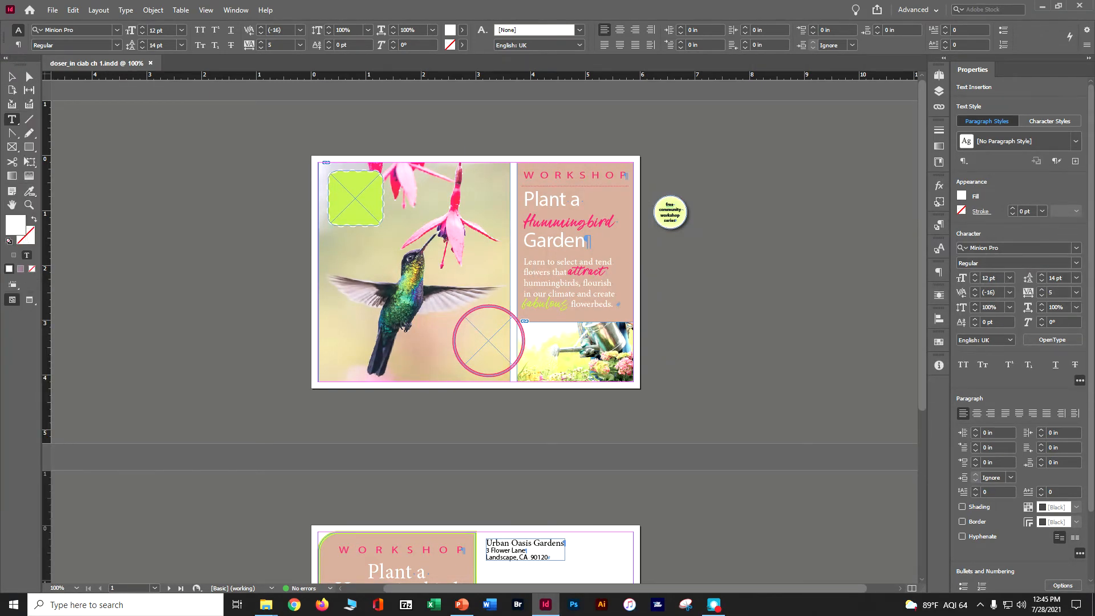
click(5, 58)
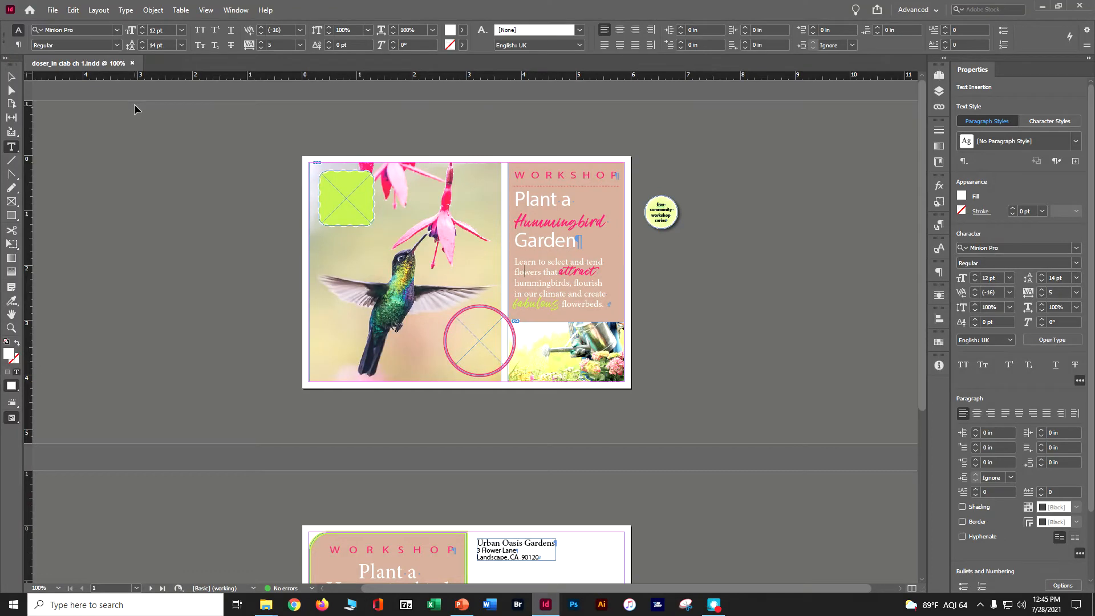
Move the round "free community workshop series" badge from the pasteboard into the middle of the pink circle frame
click(211, 12)
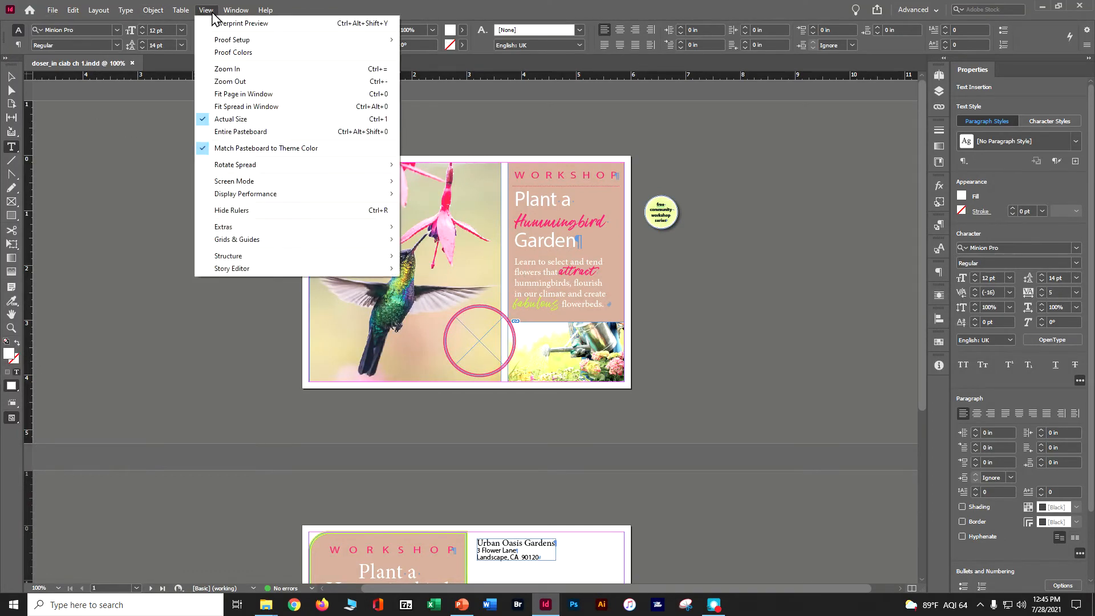
click(221, 107)
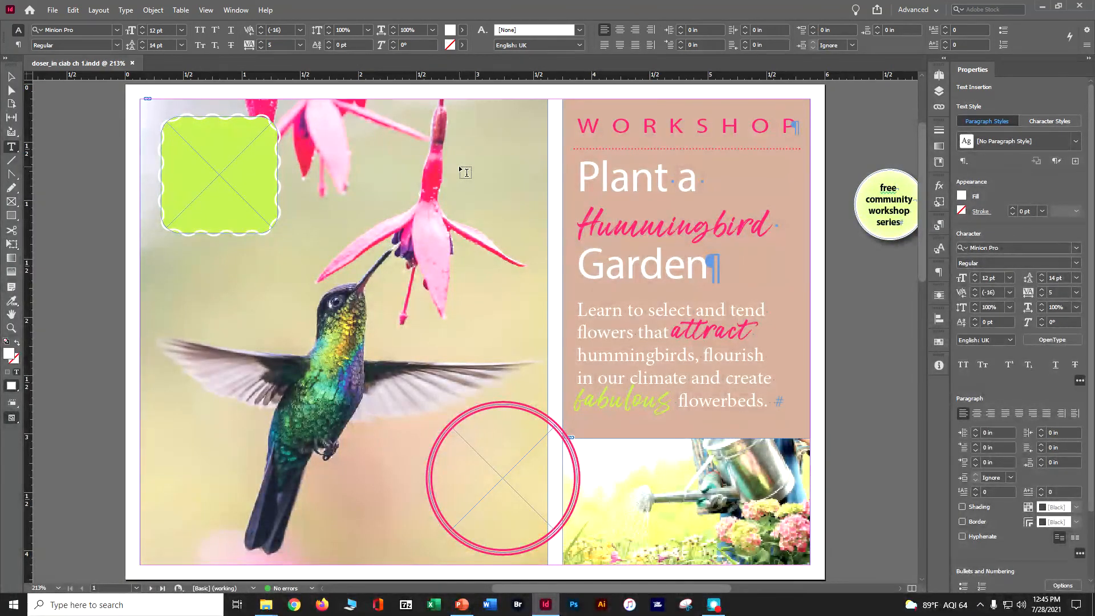
click(10, 315)
drag(234, 362, 193, 228)
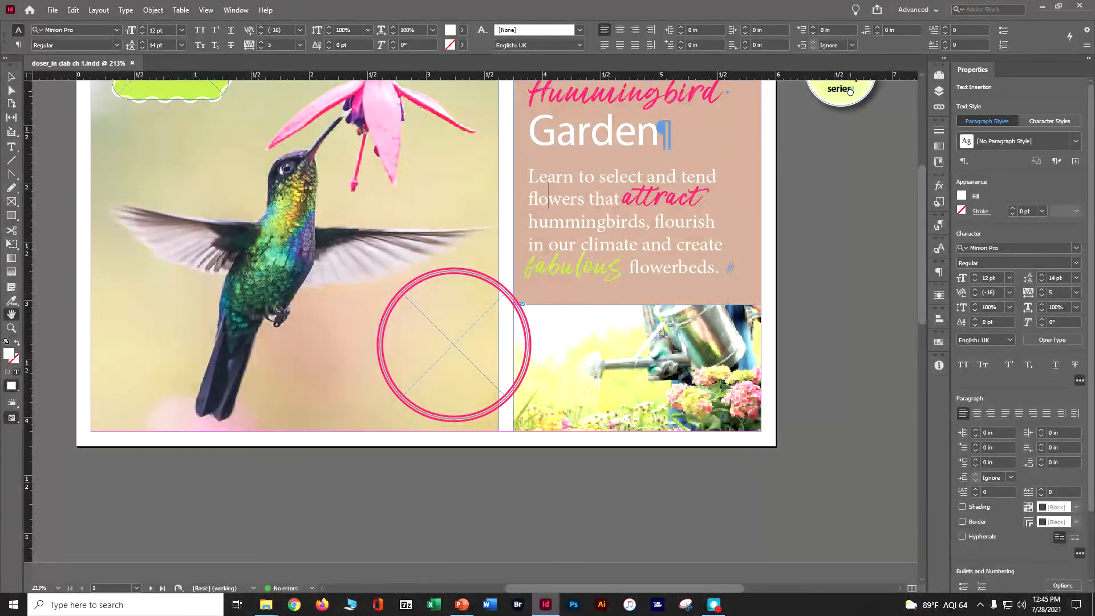
drag(850, 91, 795, 180)
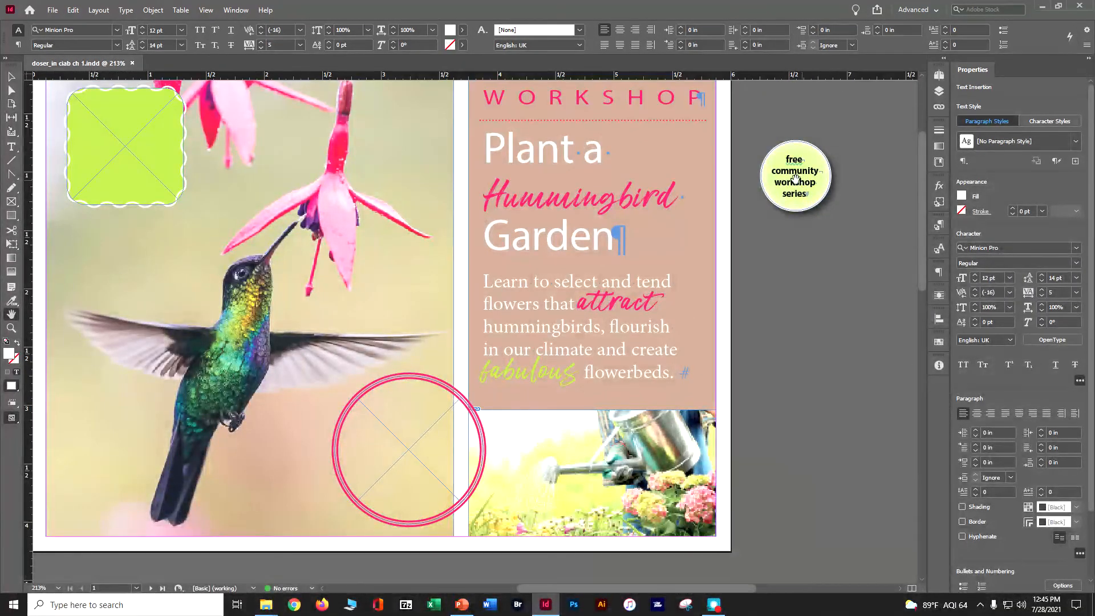
key(Escape)
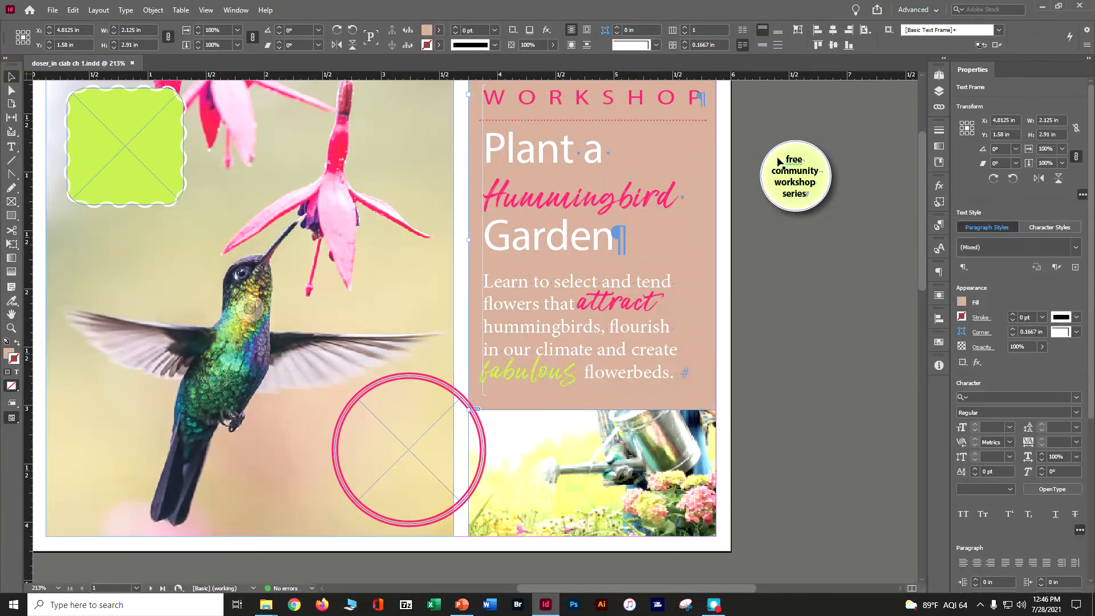
click(790, 183)
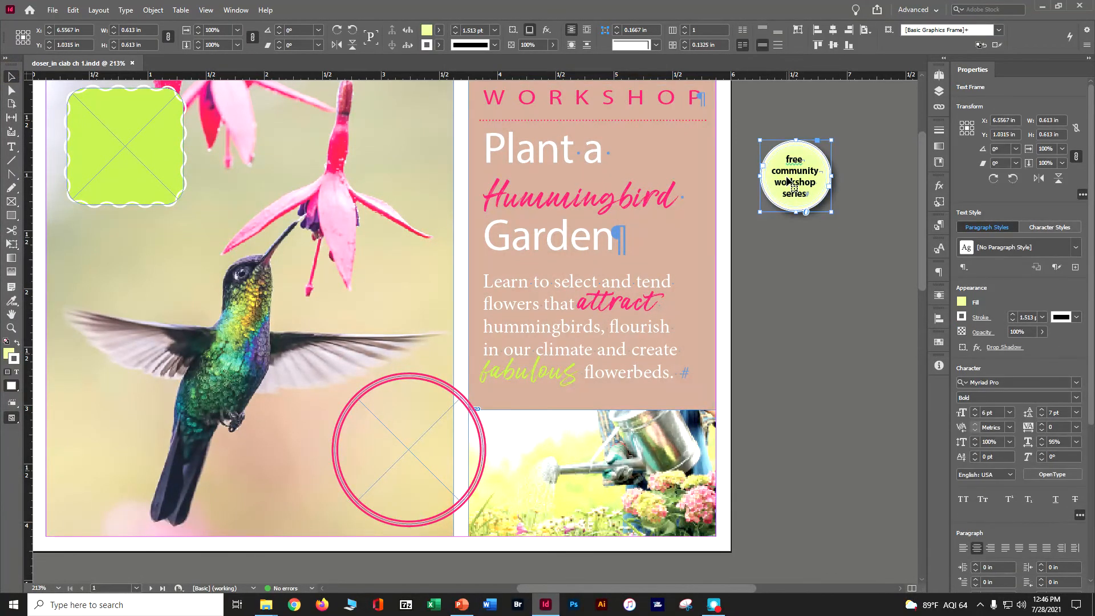
drag(789, 182, 399, 453)
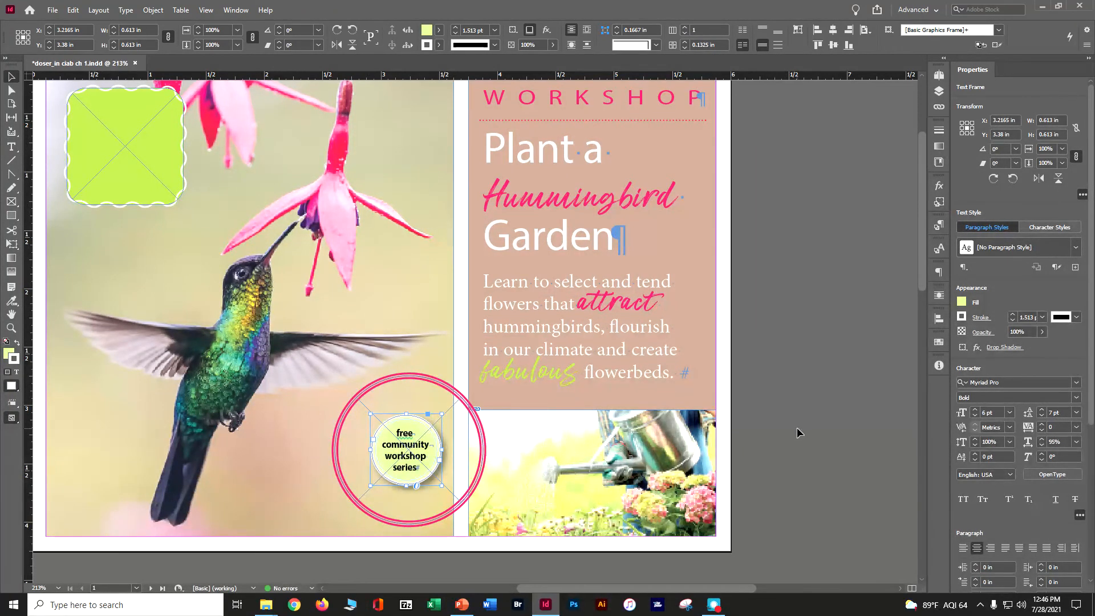
Shrink the pink circle frame around the badge to about 0.95 in wide and high
click(418, 381)
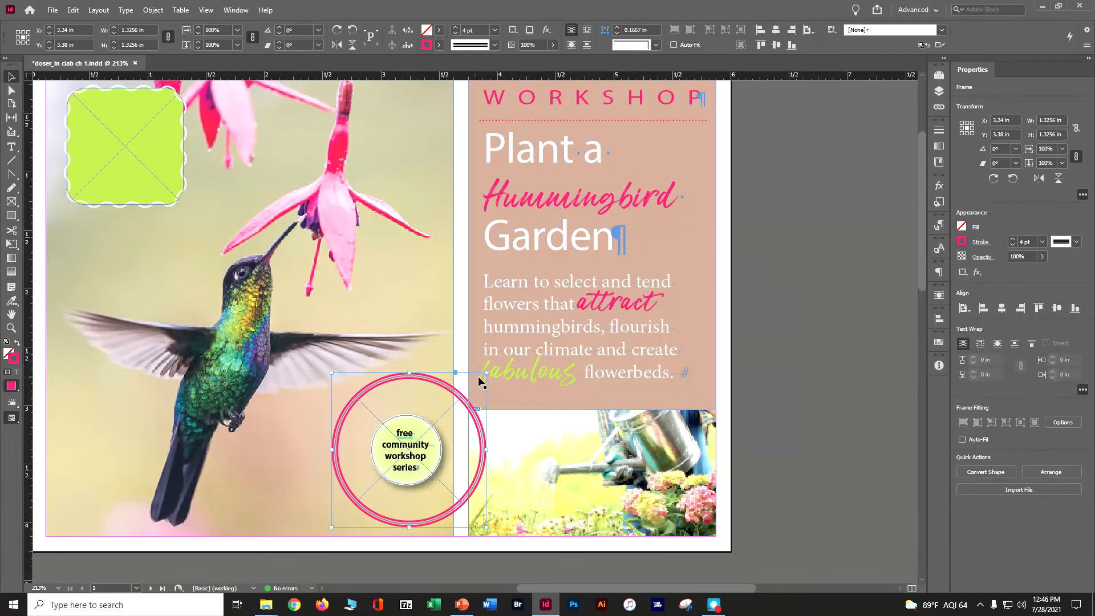
drag(487, 373, 431, 428)
key(ctrl+z)
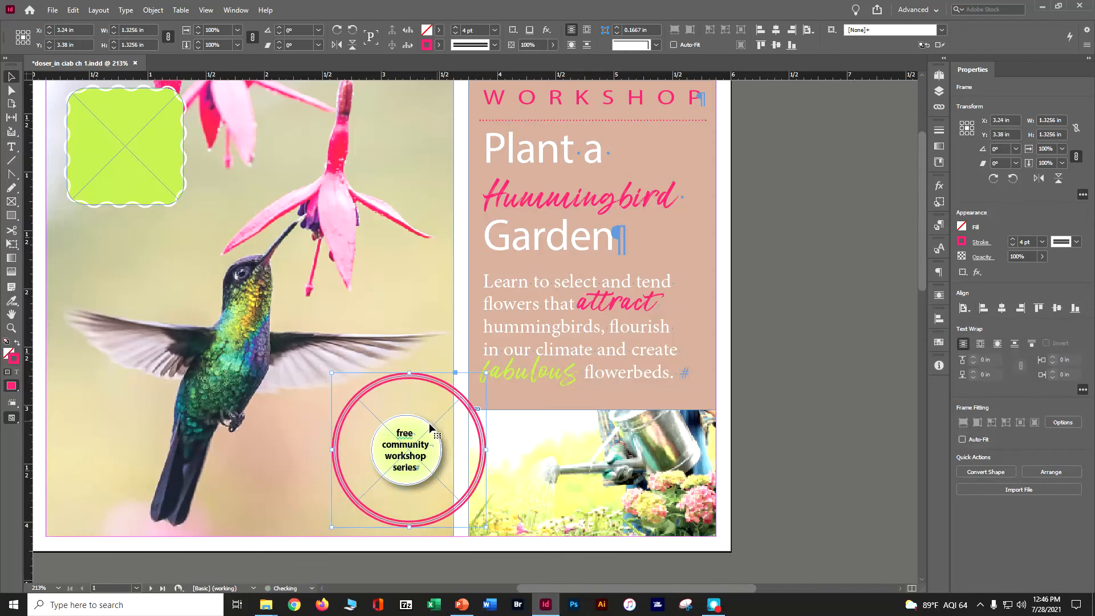
drag(485, 373, 441, 418)
Nudge the pink circle frame until it is centered around the badge at about X 3.21 in, Y 3.39 in, and save the document
key(Up)
key(Up)
key(Up)
key(Up)
key(Up)
key(Up)
key(Up)
key(Up)
key(Up)
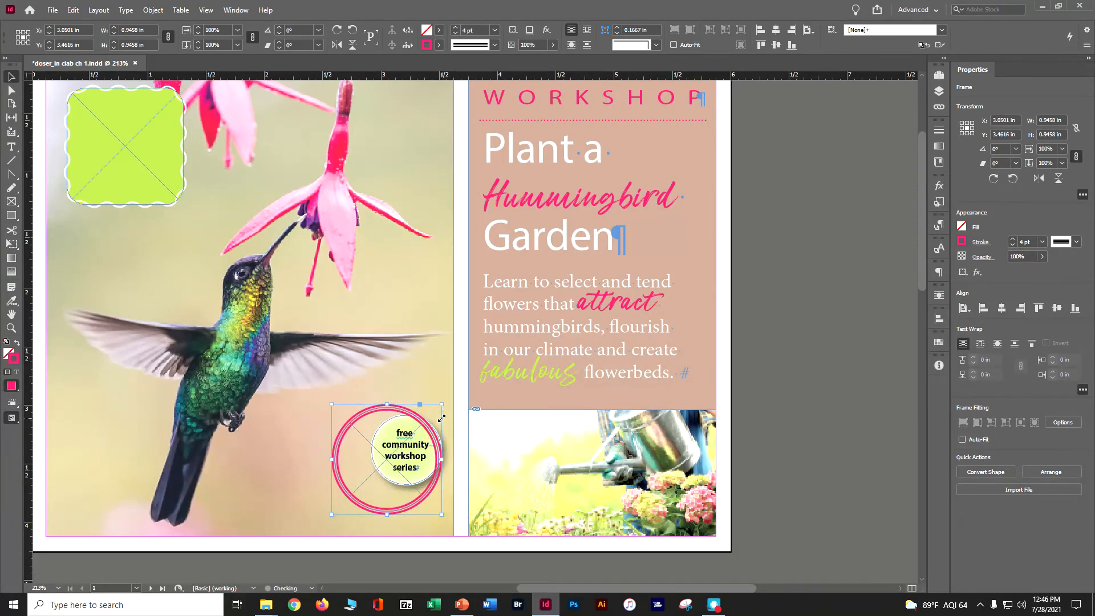
key(Right)
key(Right)
key(Right)
key(Right)
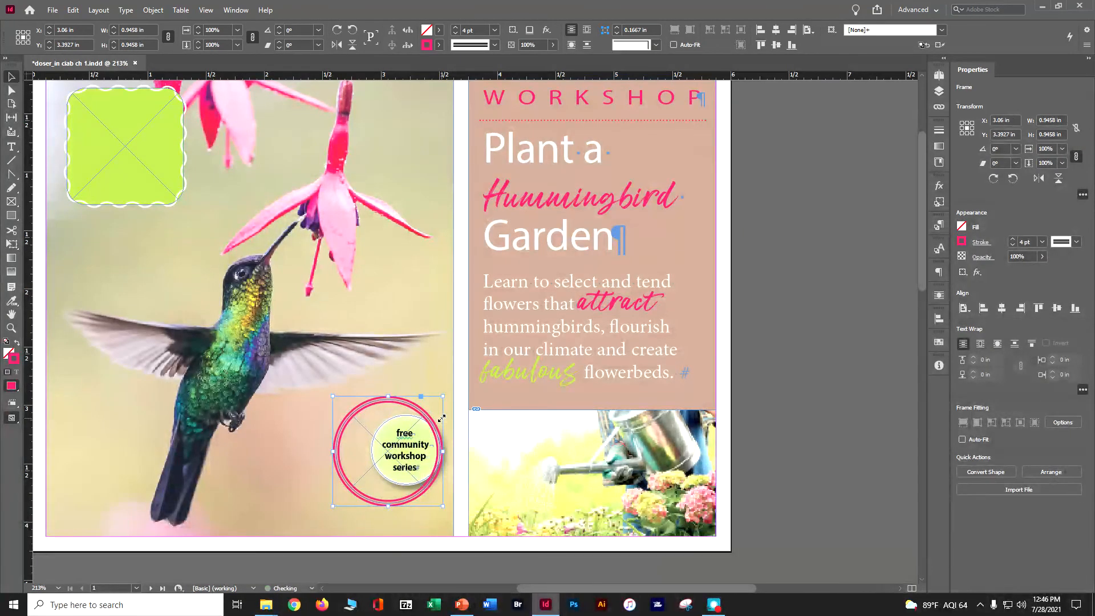
key(Right)
key(Right)
key(Right)
key(Right)
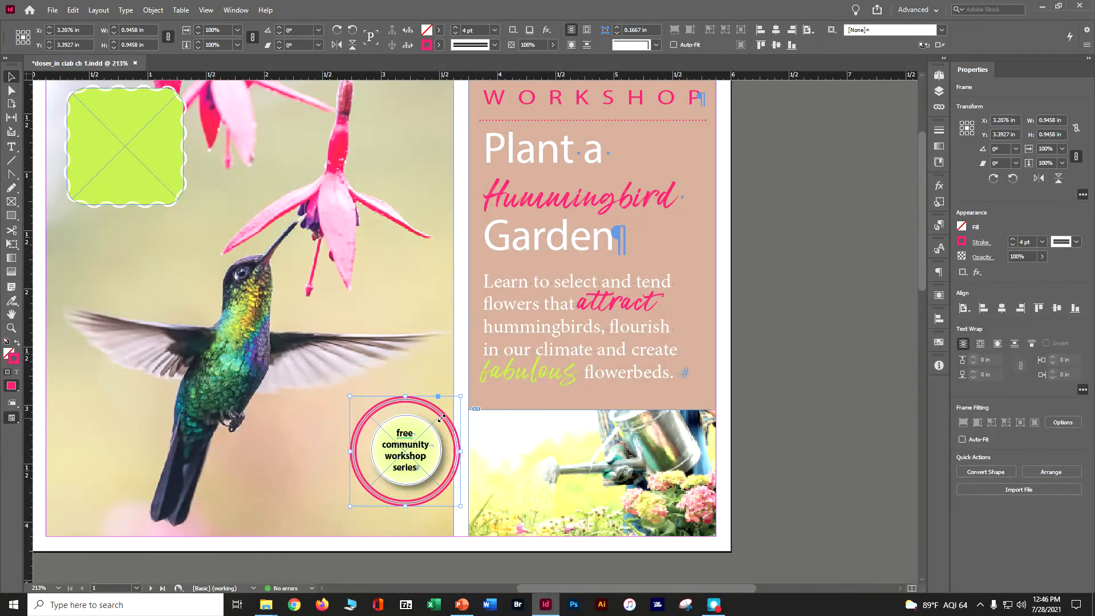
click(801, 342)
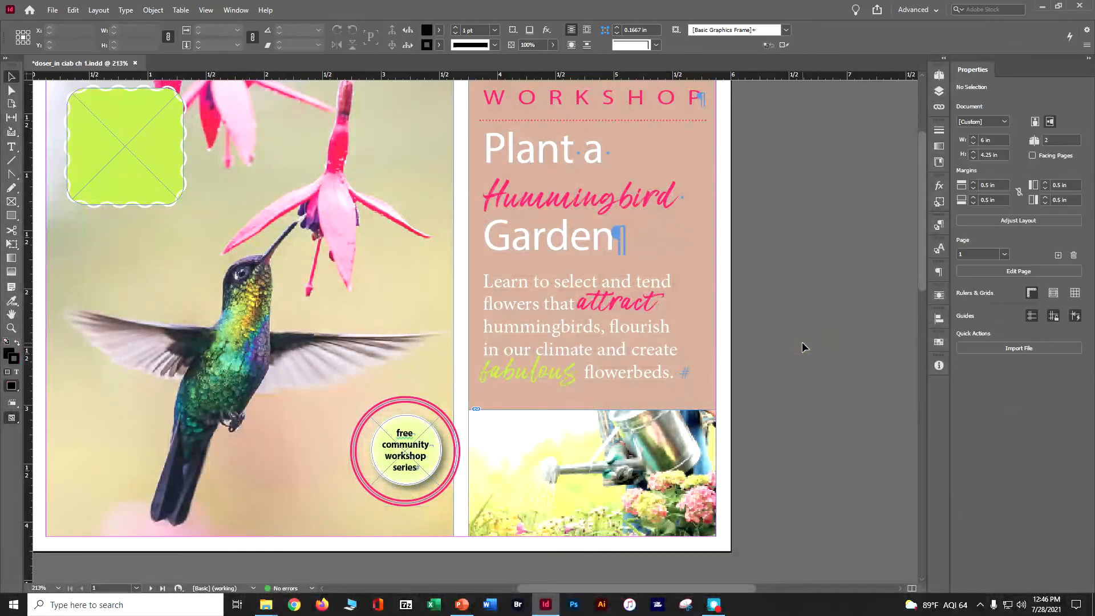
key(ctrl+s)
On page 2, start a drop shadow for the Urban Oasis Gardens address frame with the preview turned on
click(943, 74)
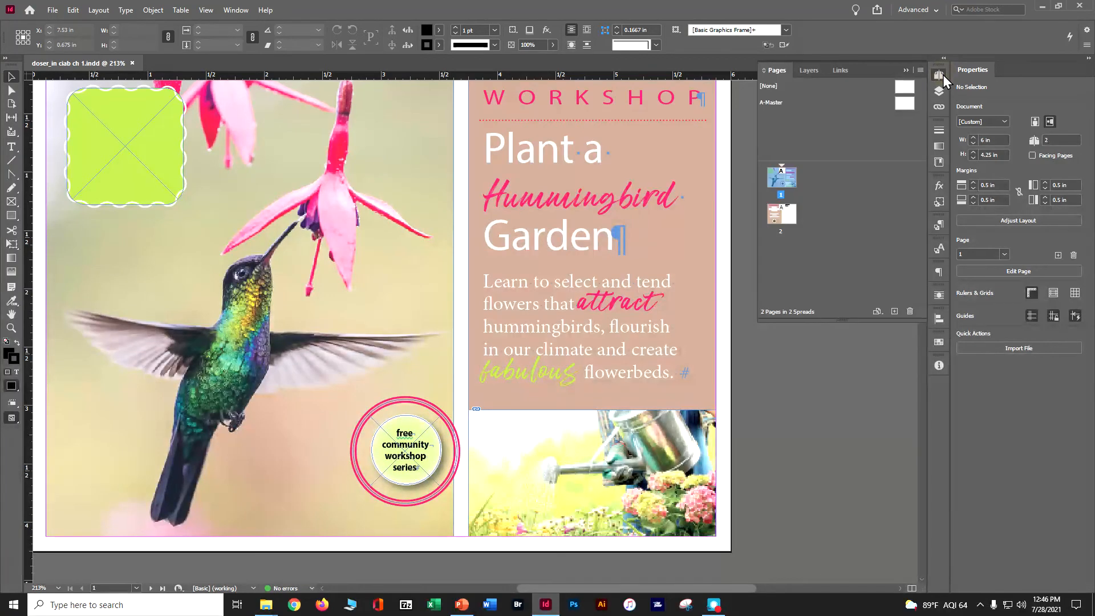
double_click(783, 213)
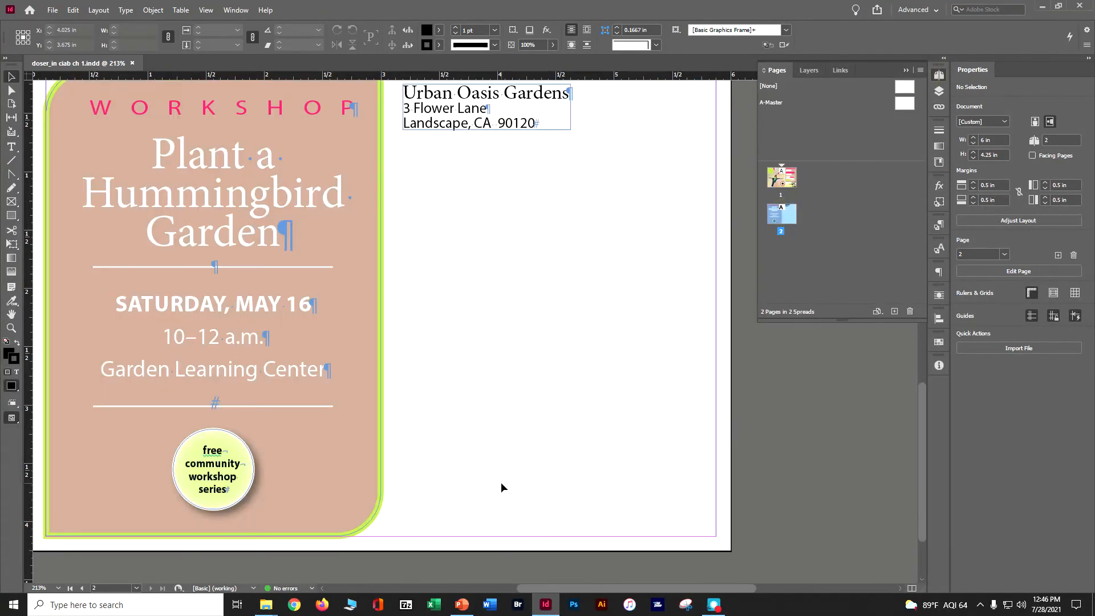
key(ctrl+minus)
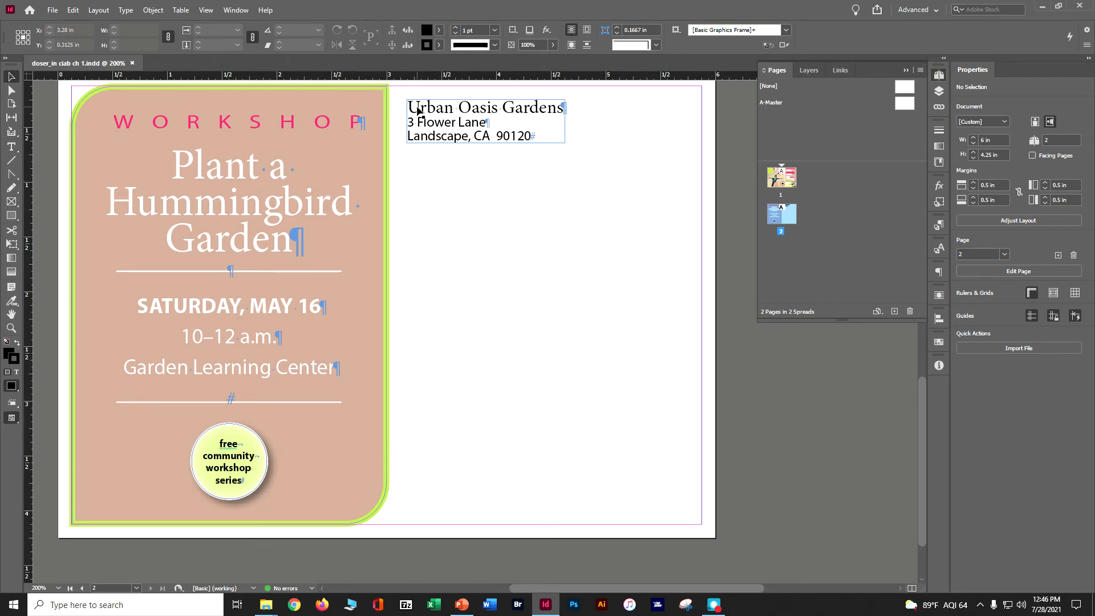
click(461, 126)
right_click(461, 126)
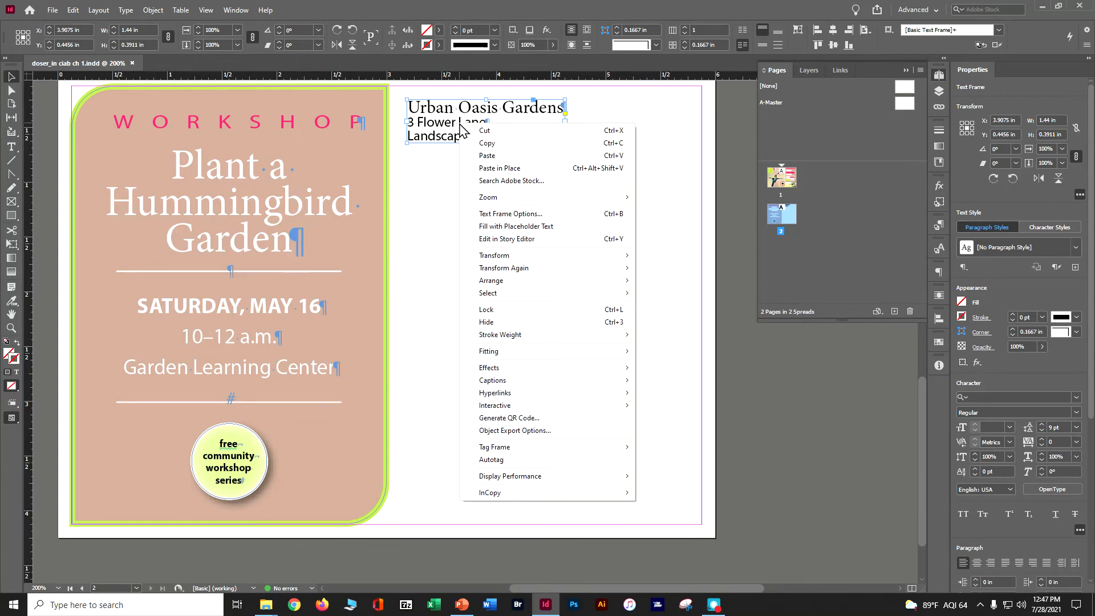
mouse_move(501, 369)
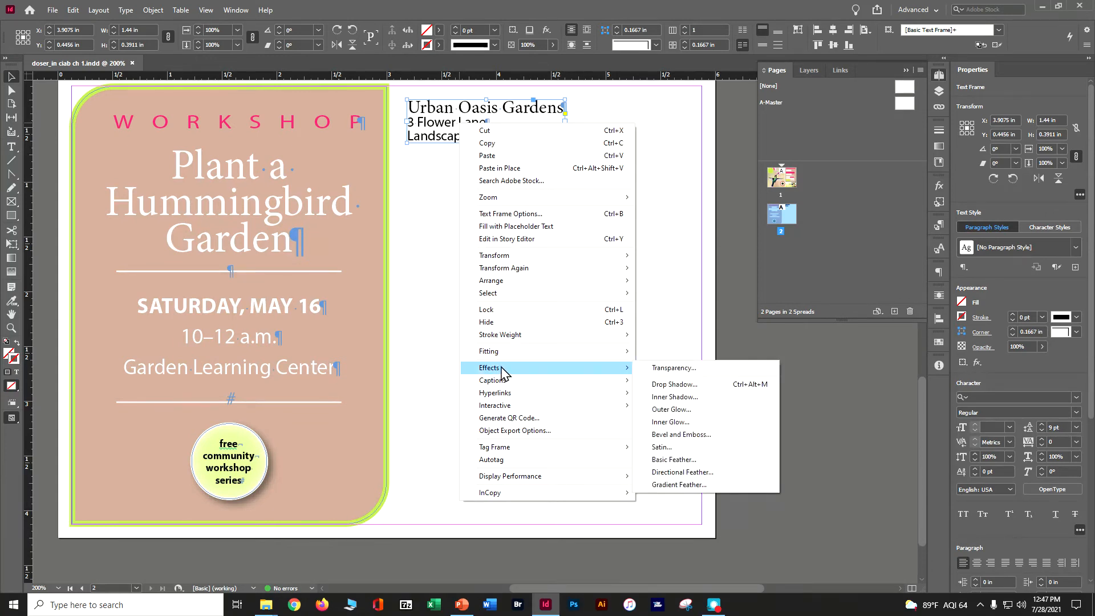
click(696, 386)
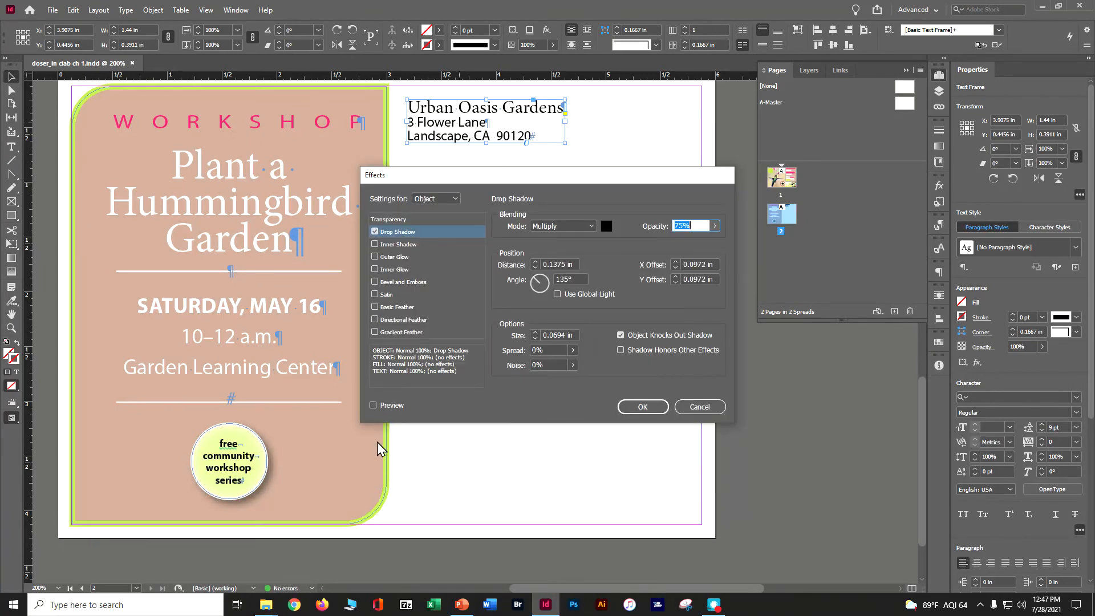
click(373, 405)
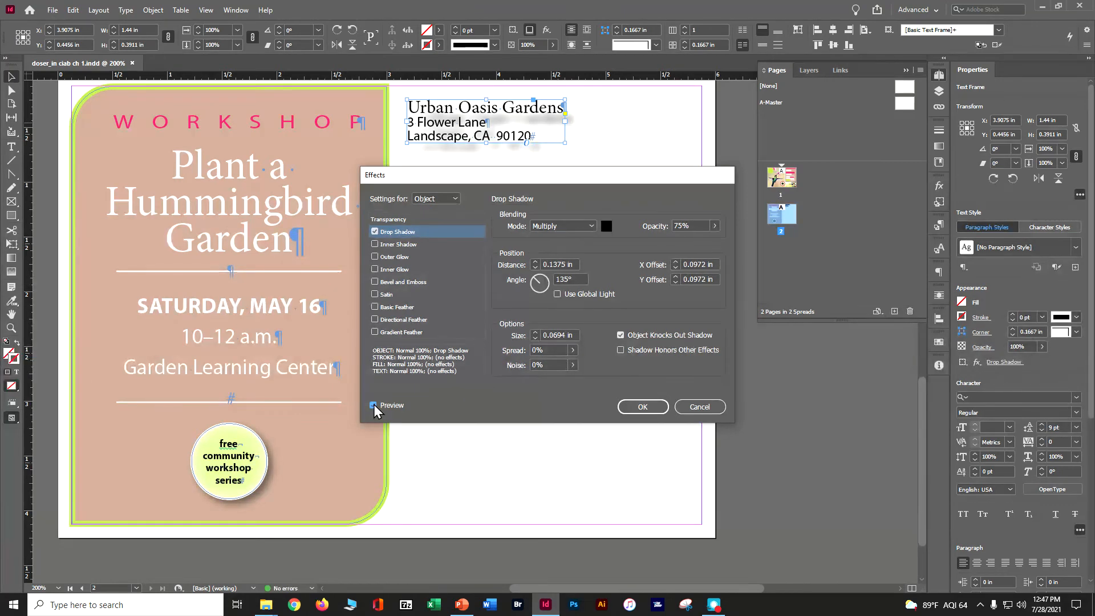
Reduce the address frame's shadow distance to 0 in and increase the shadow size
click(535, 267)
click(535, 267)
click(535, 267)
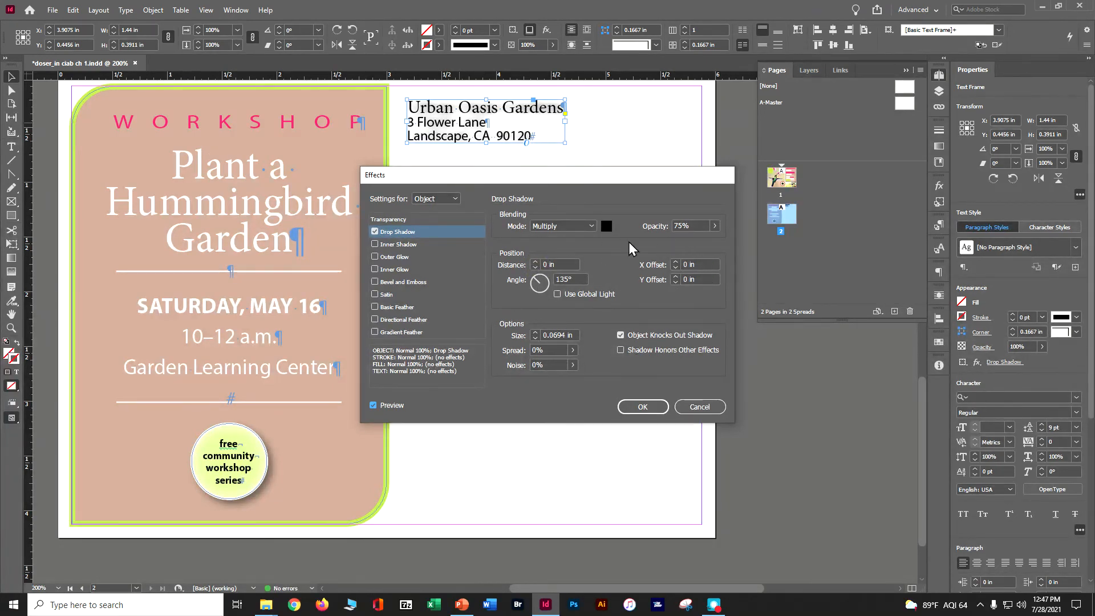
click(537, 333)
click(537, 333)
click(537, 333)
click(537, 333)
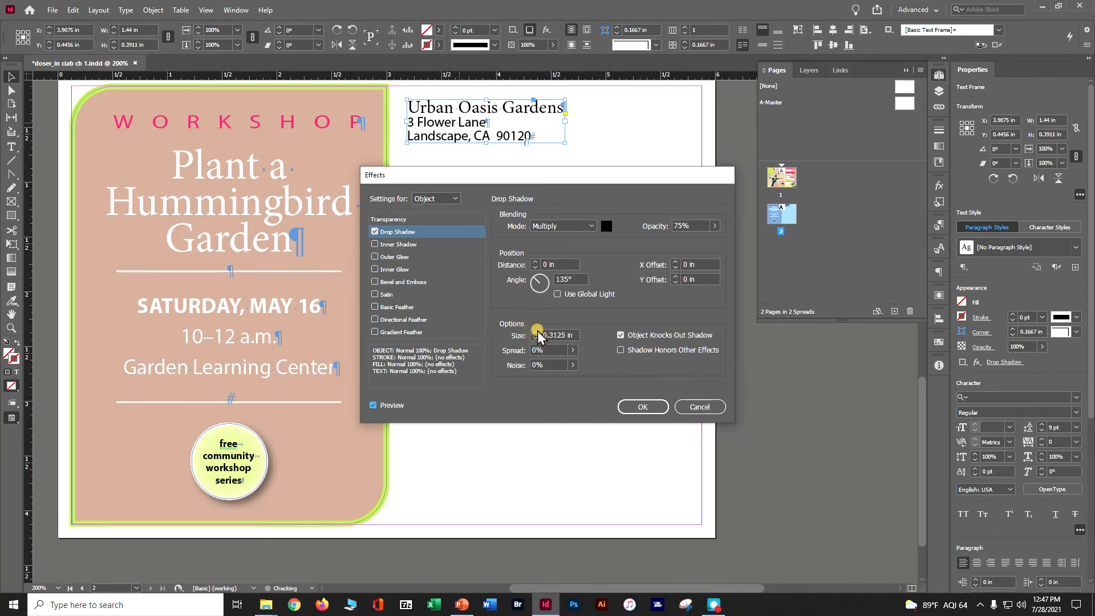
click(537, 333)
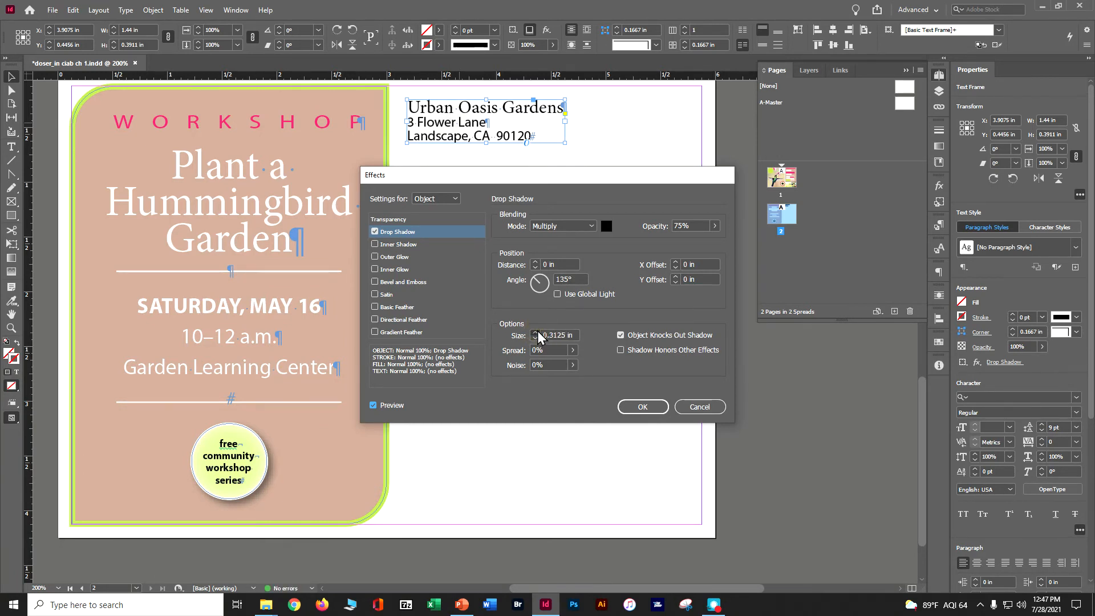
Set the address frame's shadow to a distance of 0.125 in, an angle of 45° and a size of 0.625 in
click(535, 262)
click(535, 262)
click(545, 277)
click(536, 333)
click(536, 333)
Increase the shadow distance to 0.25 in, and change the shadow's X offset to 0.5625 in
click(535, 262)
click(535, 262)
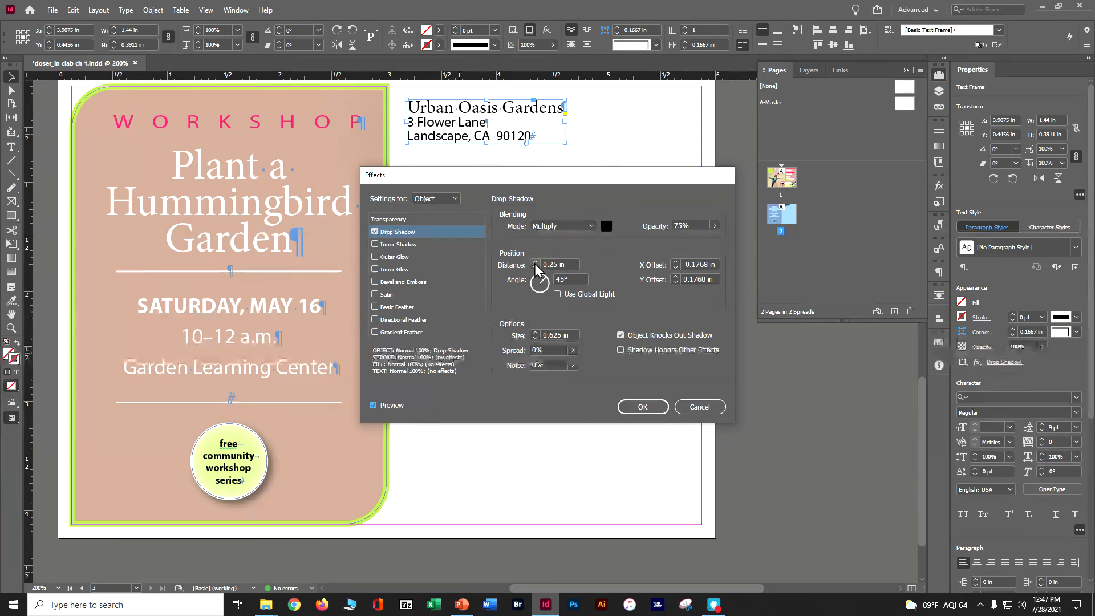
click(676, 268)
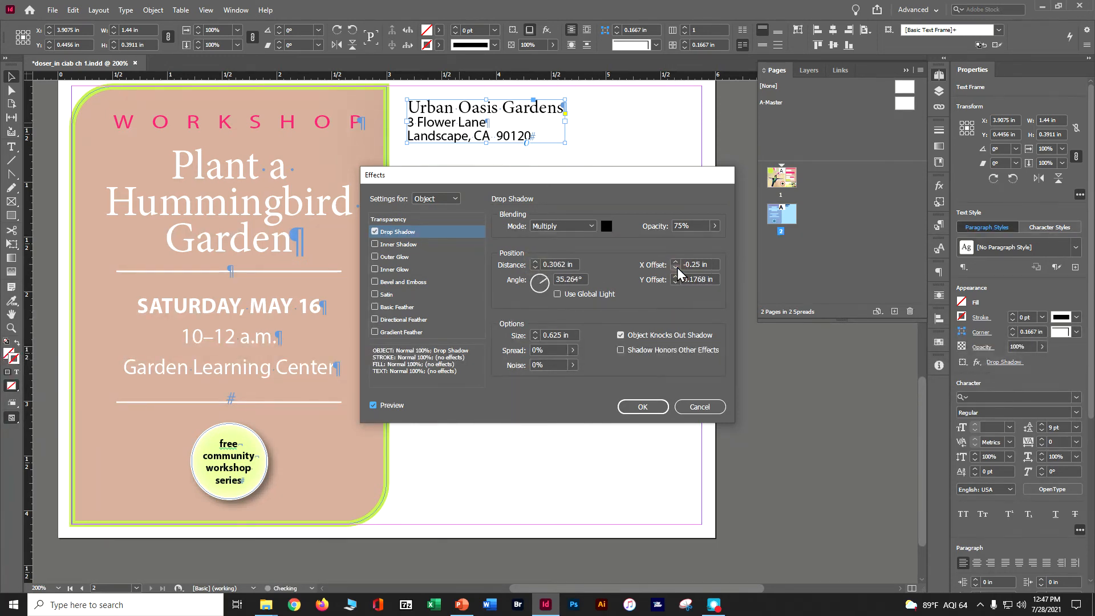
click(676, 260)
click(676, 262)
click(676, 261)
click(676, 261)
click(675, 261)
click(676, 261)
click(675, 261)
click(676, 261)
click(676, 261)
click(675, 261)
click(675, 261)
click(675, 261)
click(676, 261)
click(675, 262)
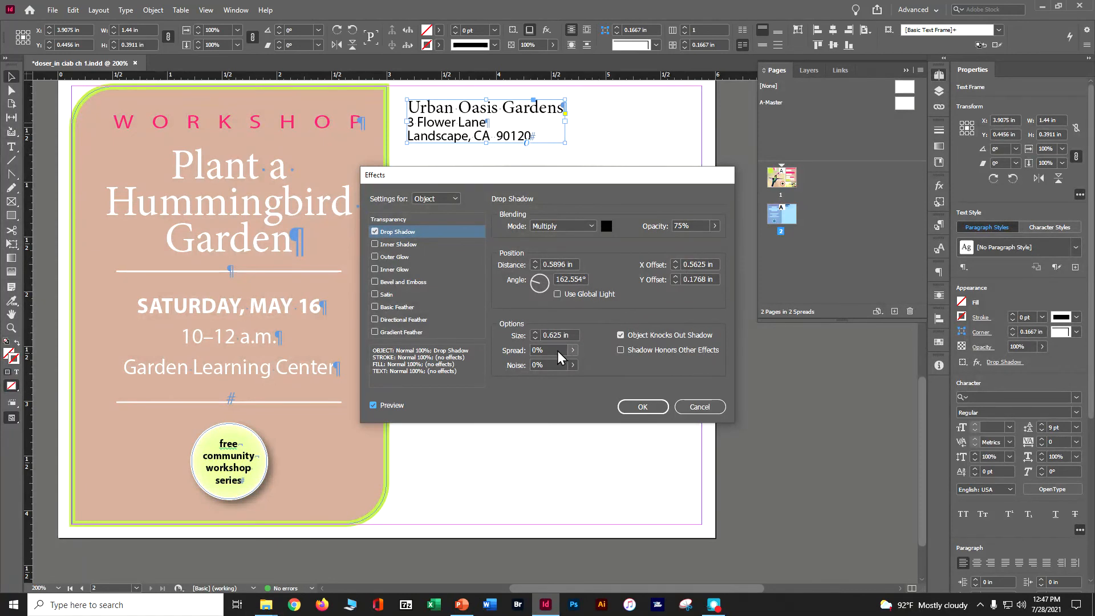
Set the address frame's shadow spread to 5%
click(572, 350)
click(522, 364)
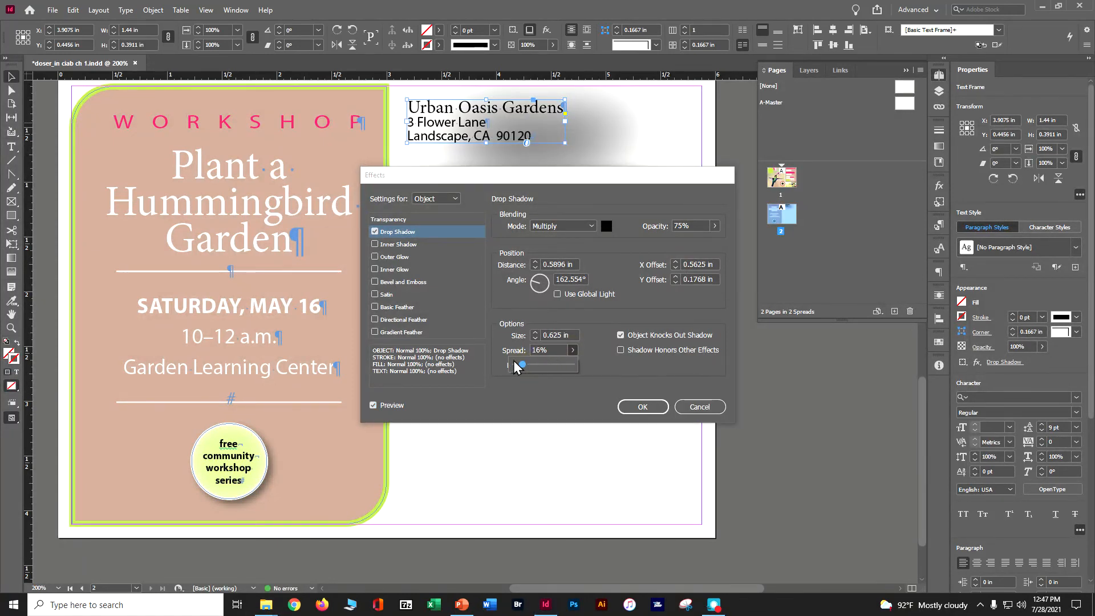
click(515, 364)
click(596, 358)
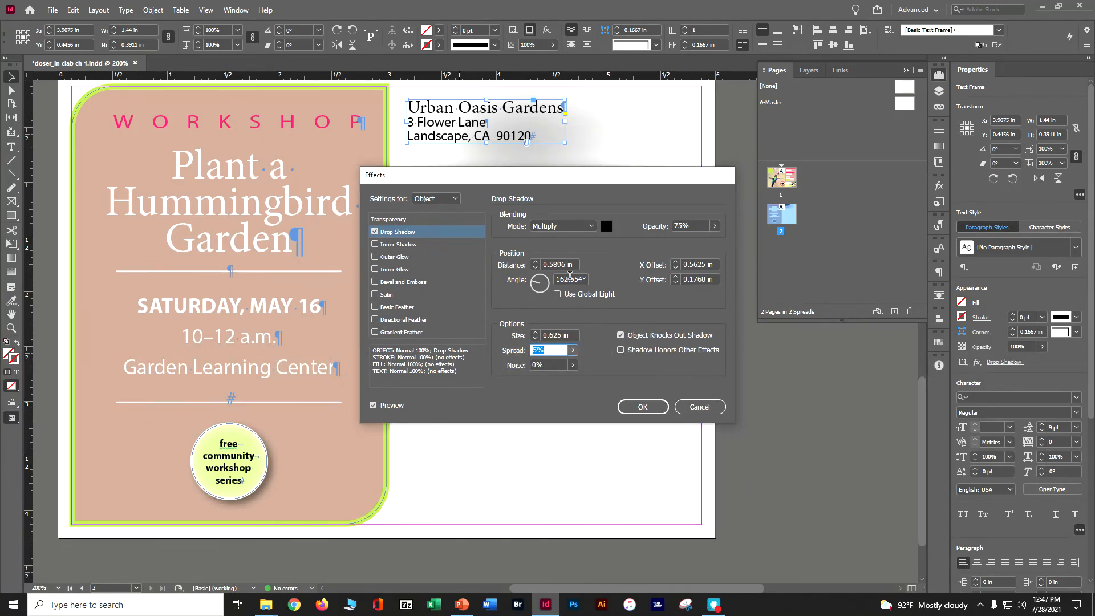
Switch Use Global Light on and off again, toggle Object Knocks Out Shadow, and apply the shadow to the address frame
click(558, 294)
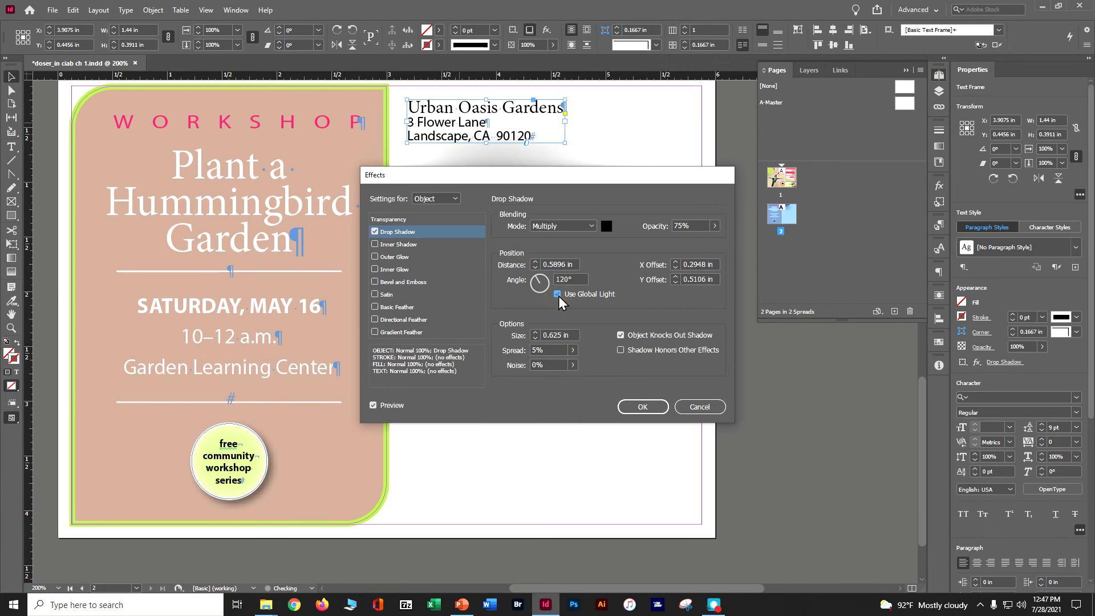
click(557, 294)
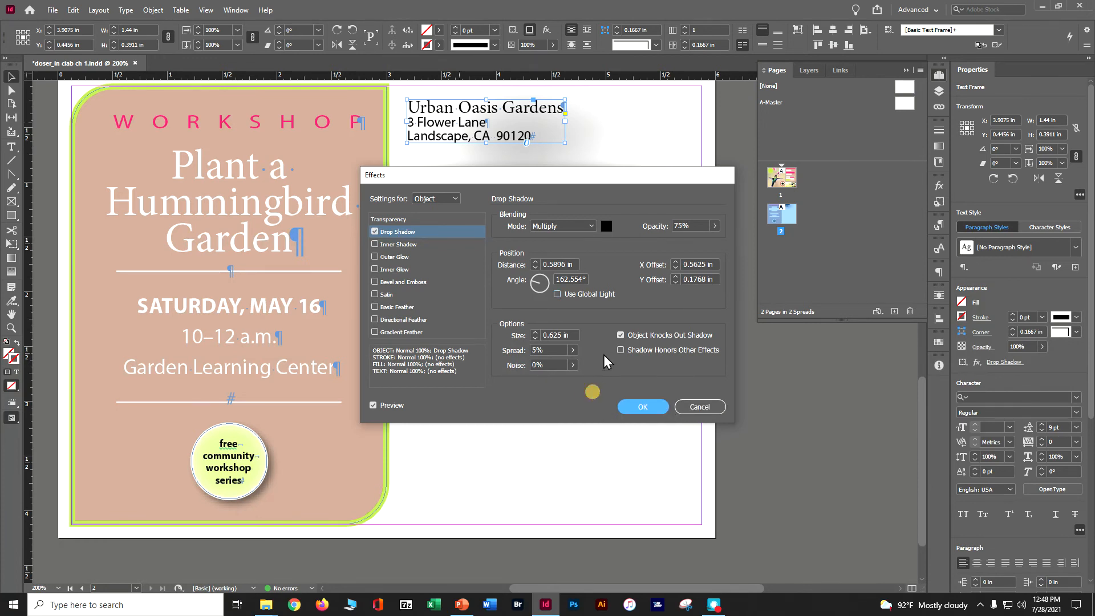
click(620, 335)
click(633, 407)
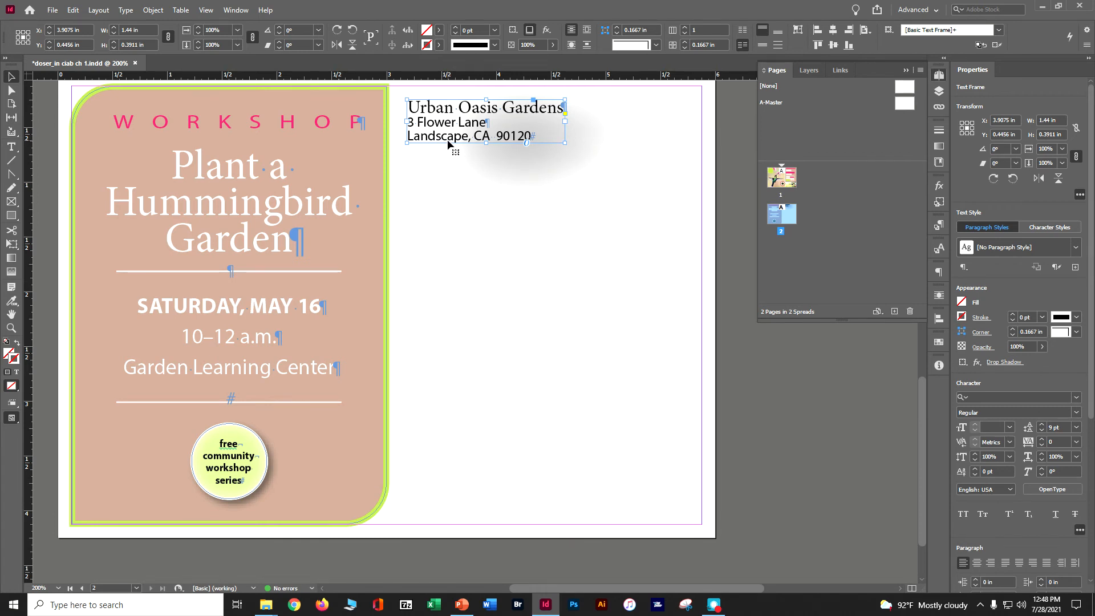
Apply a drop shadow with the default settings to the peach workshop text frame with the green border
click(340, 202)
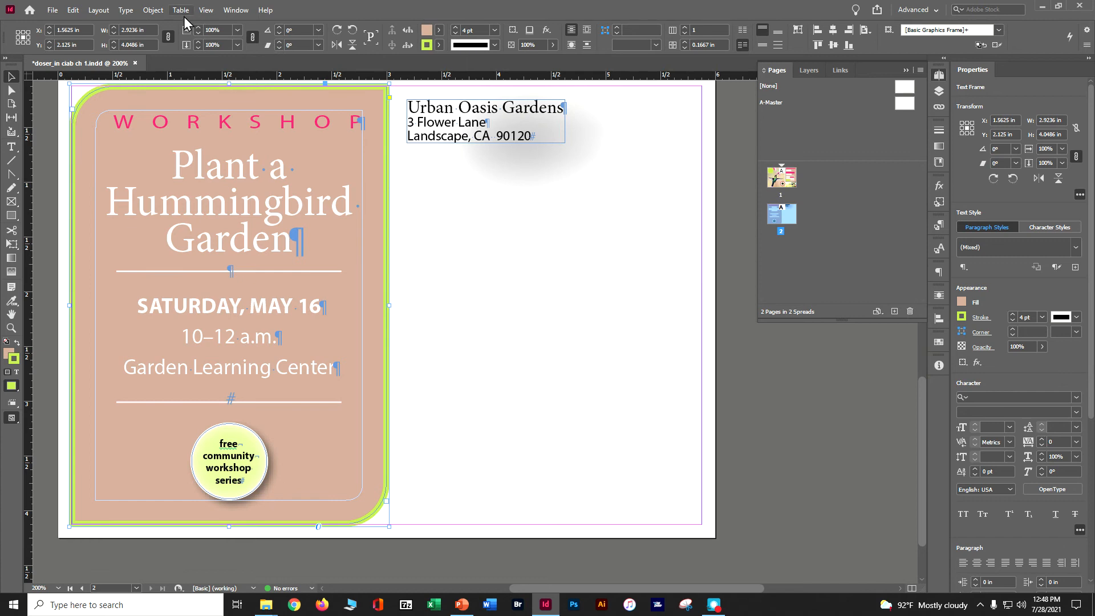
click(153, 10)
mouse_move(232, 249)
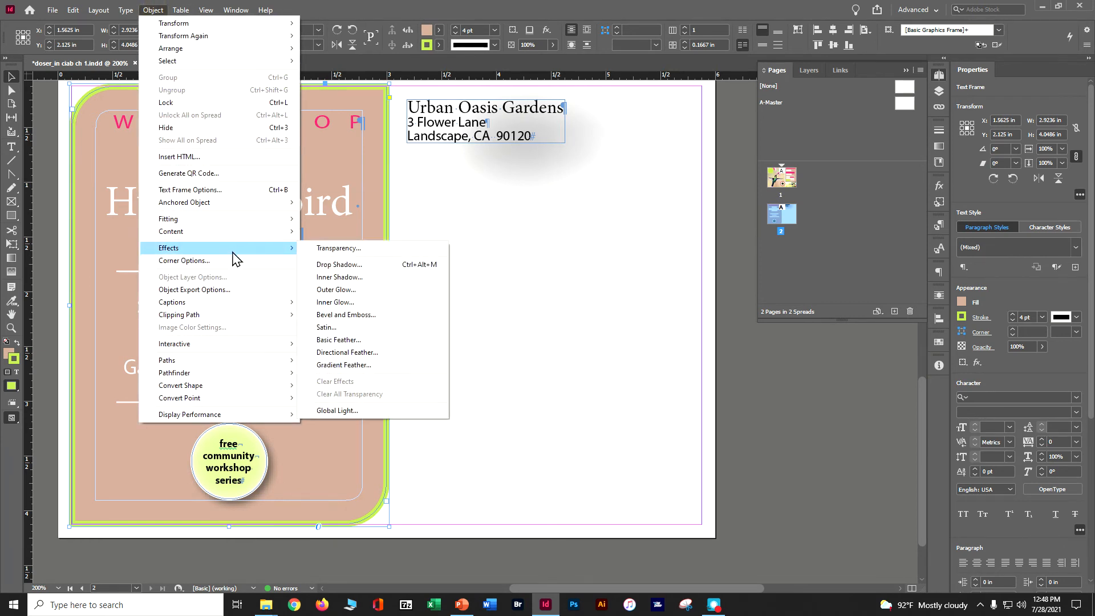
click(339, 264)
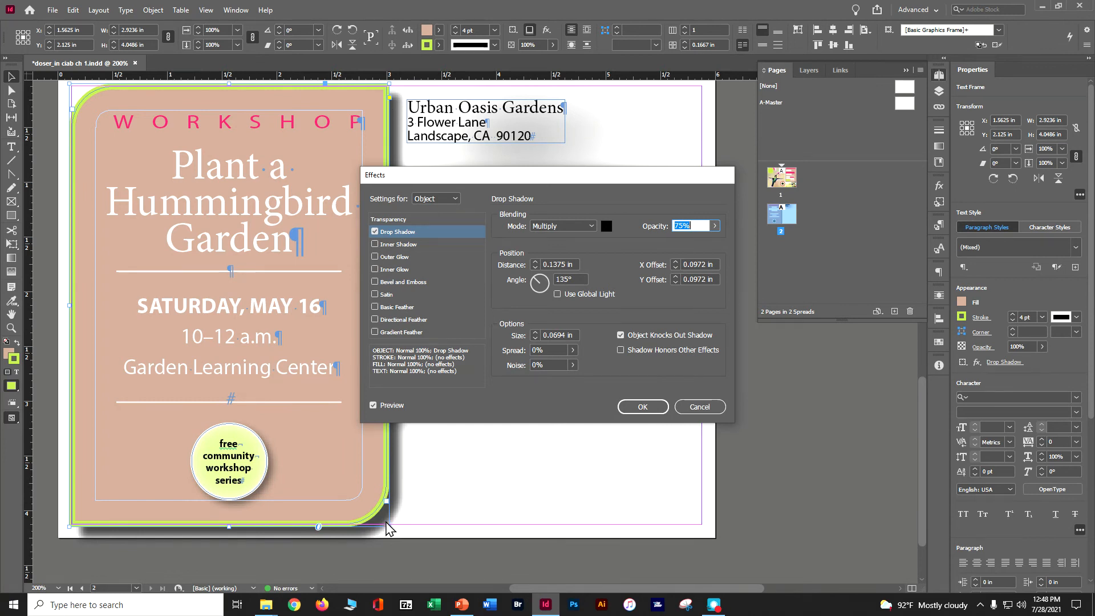
click(635, 407)
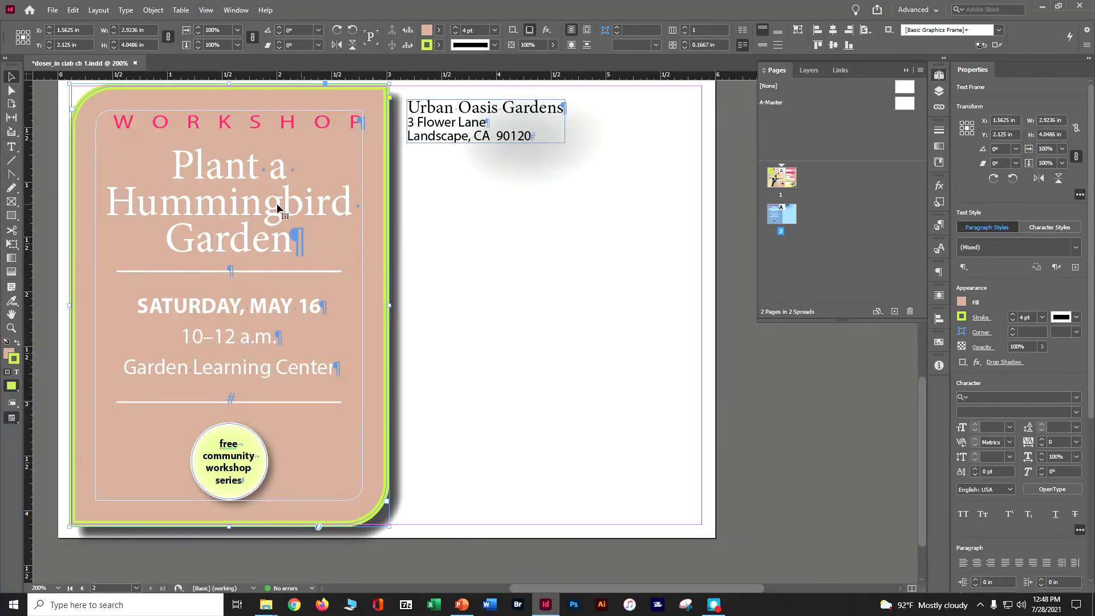
Place the insertion point in the "Plant a Hummingbird Garden" heading, clear the selection, and save the document
click(12, 146)
click(158, 216)
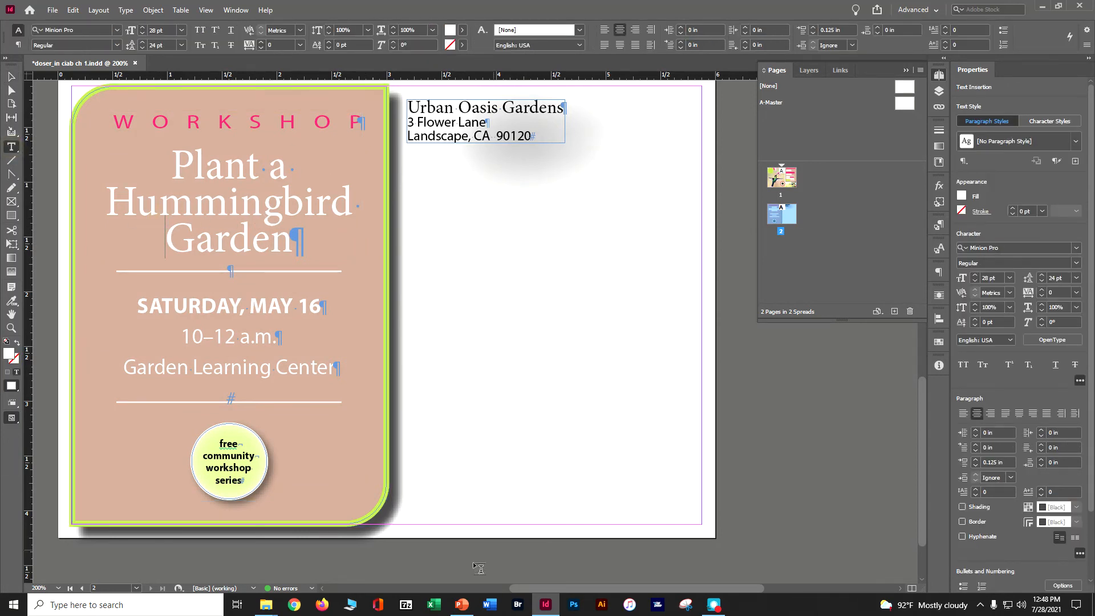
click(11, 76)
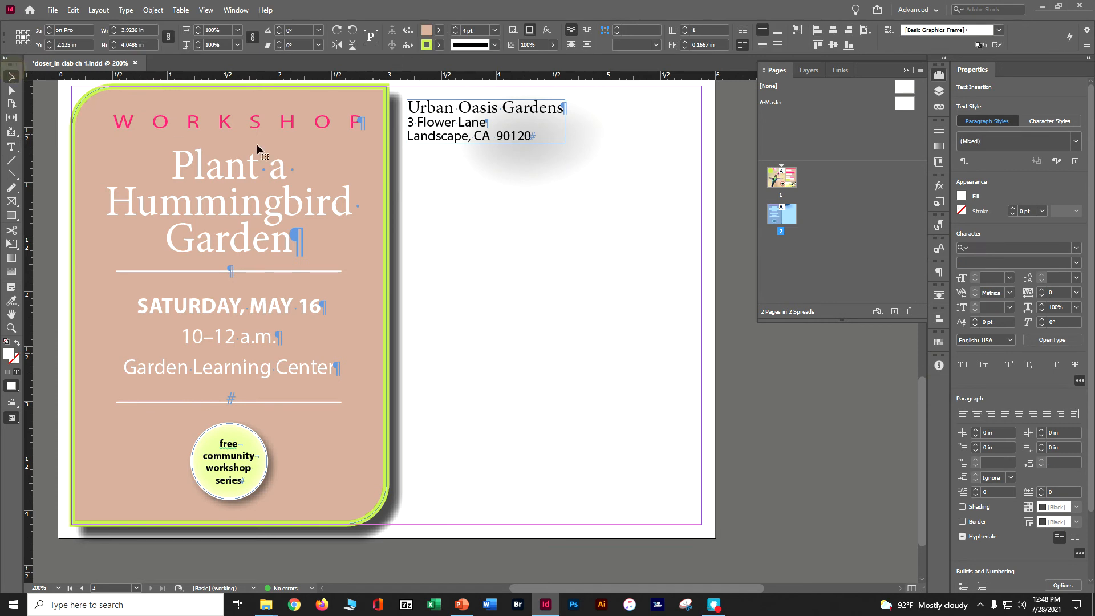
click(494, 214)
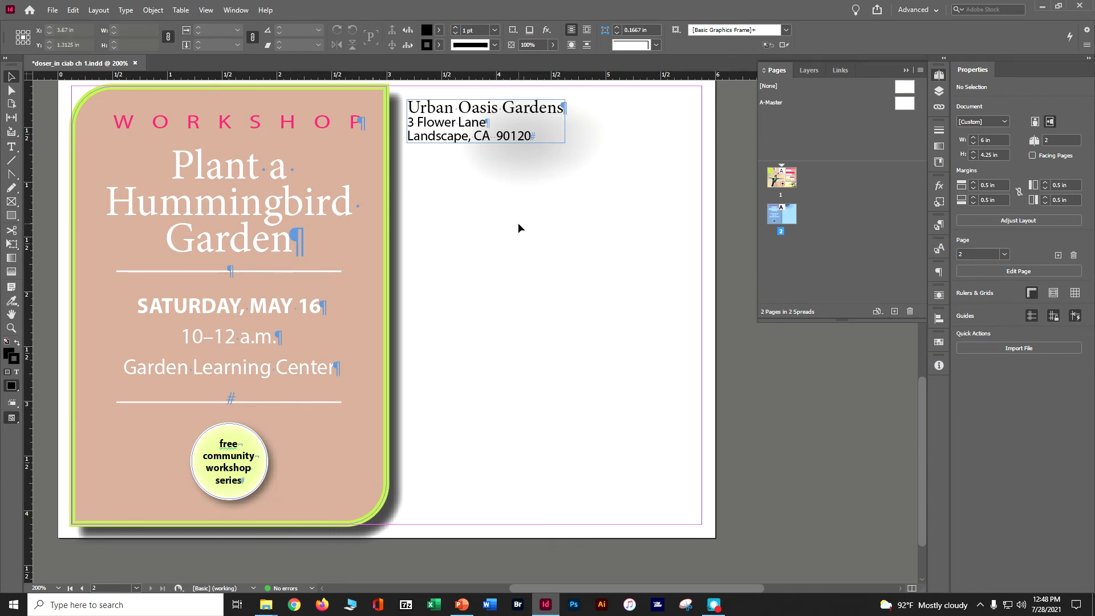
key(ctrl+s)
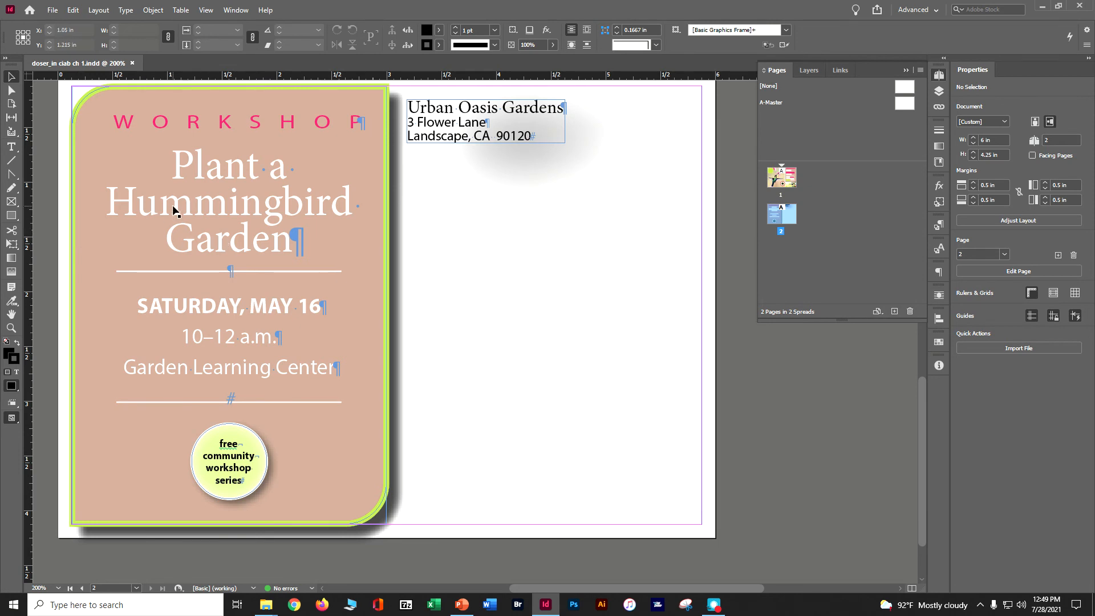
Restyle the word "Hummingbird" in the page 2 heading with the Freshline font and a pink fill
click(10, 147)
double_click(225, 215)
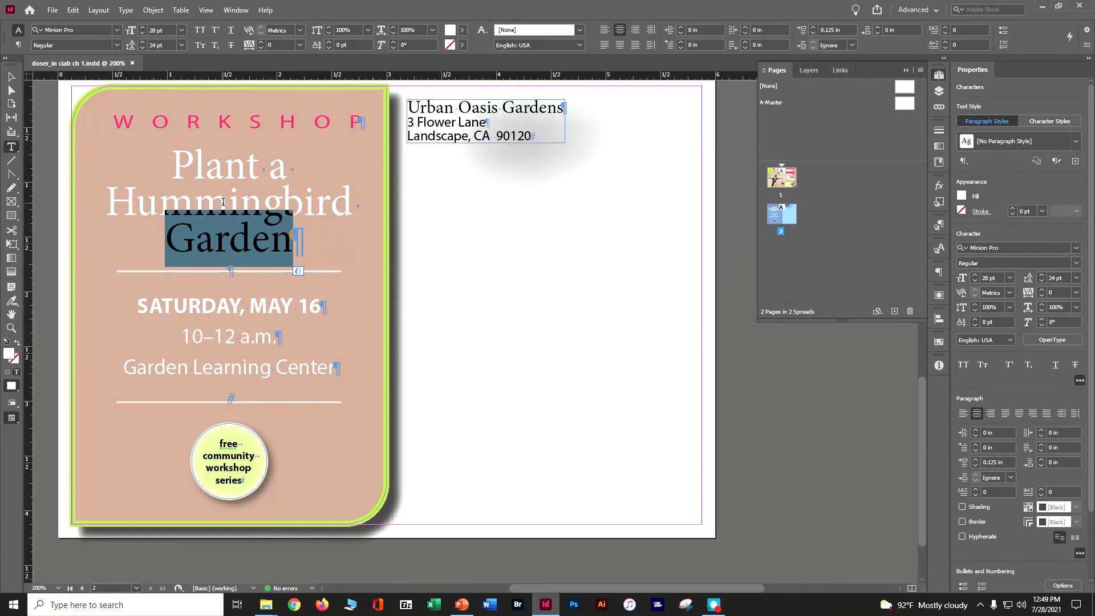
double_click(220, 196)
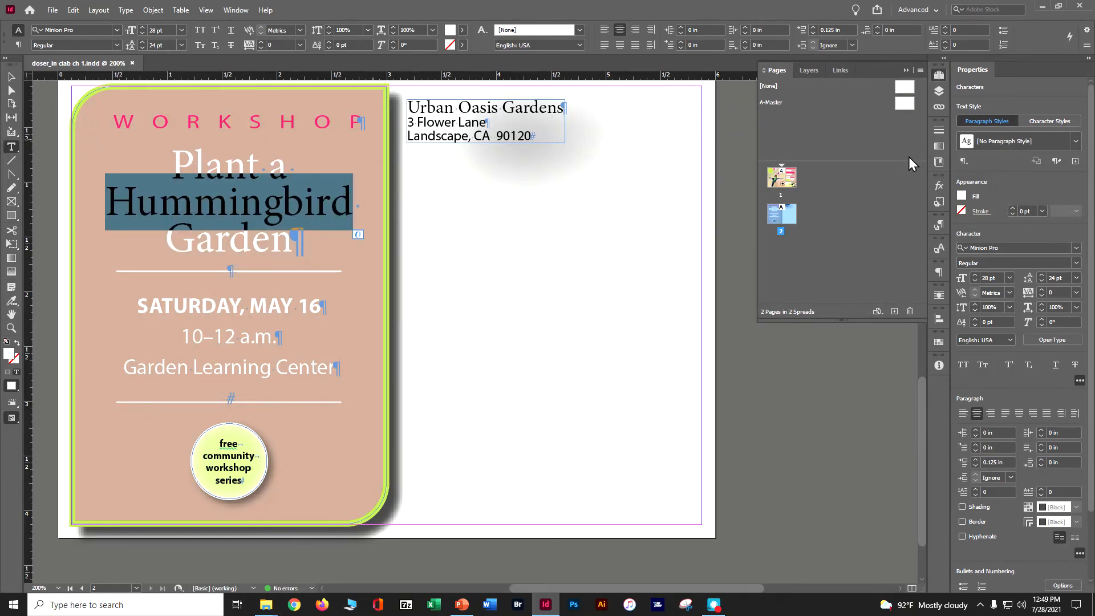
click(1074, 248)
click(1074, 249)
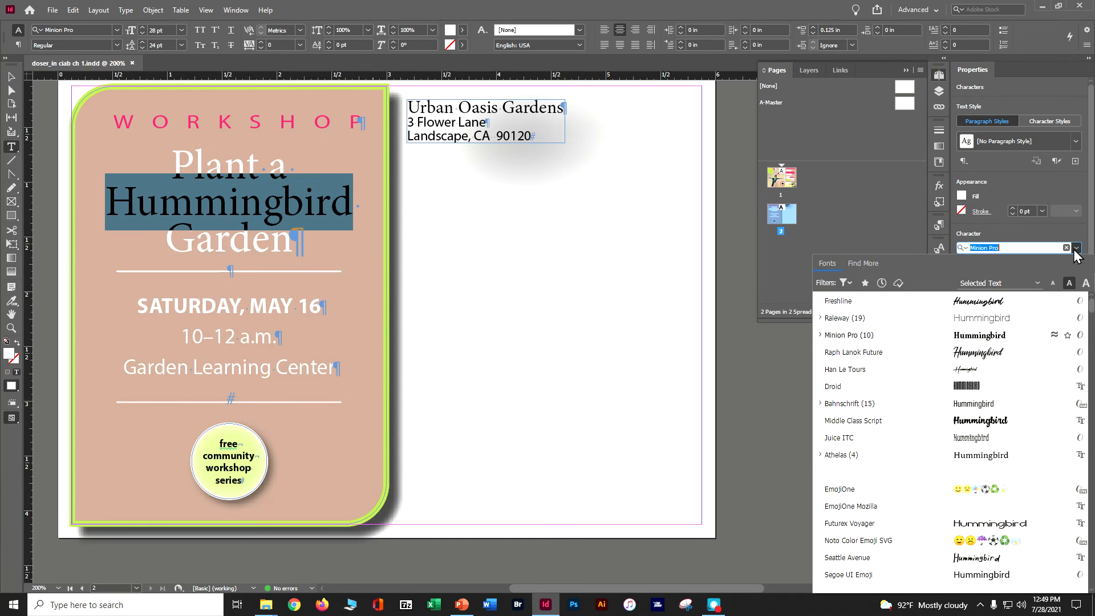
click(890, 297)
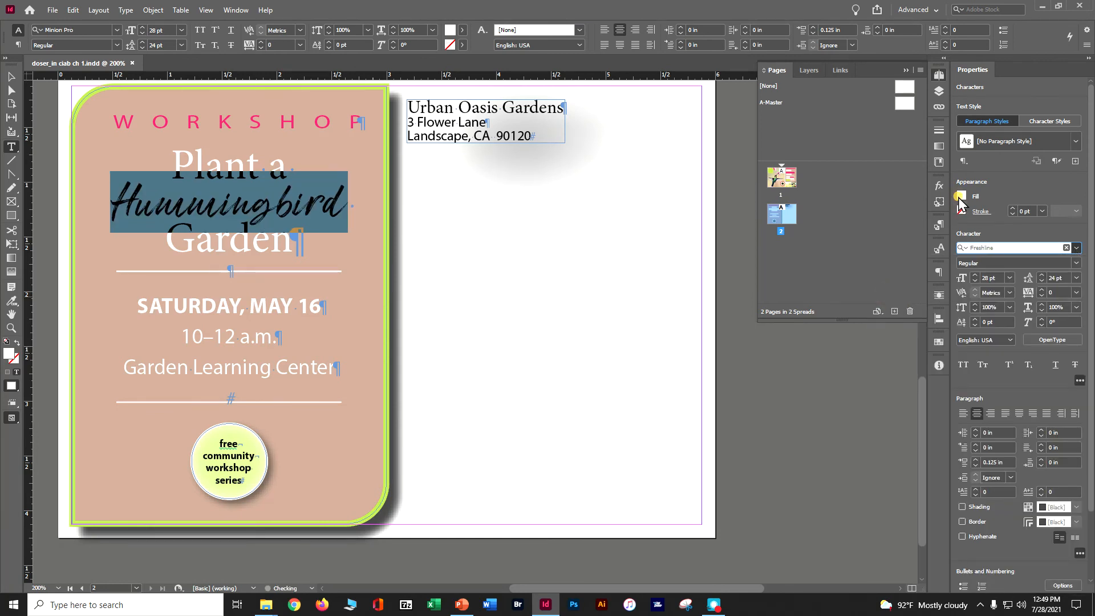
key(Return)
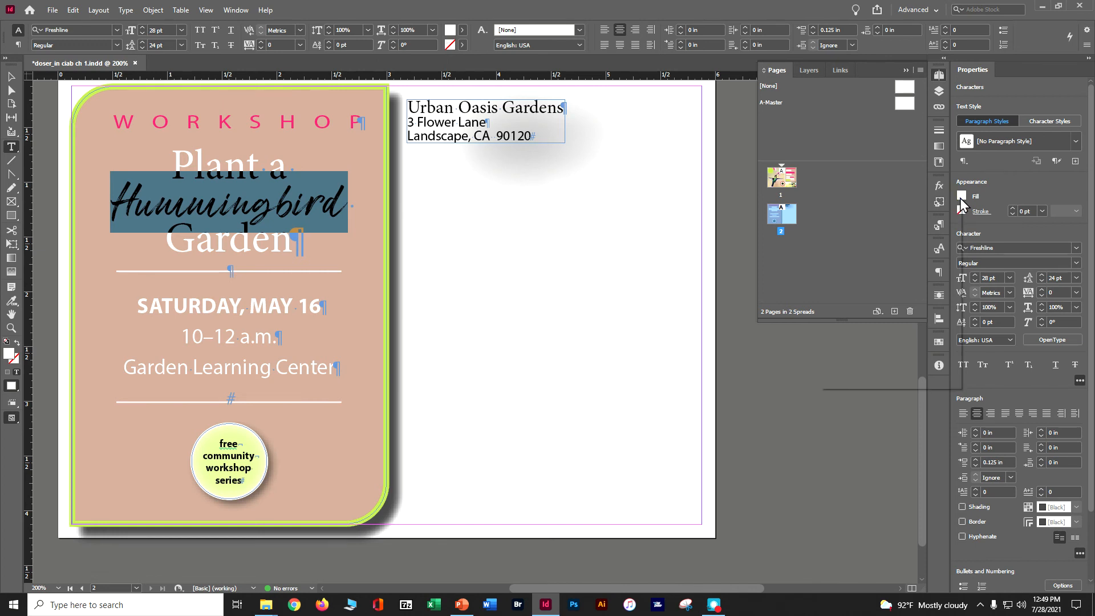
click(960, 198)
click(894, 320)
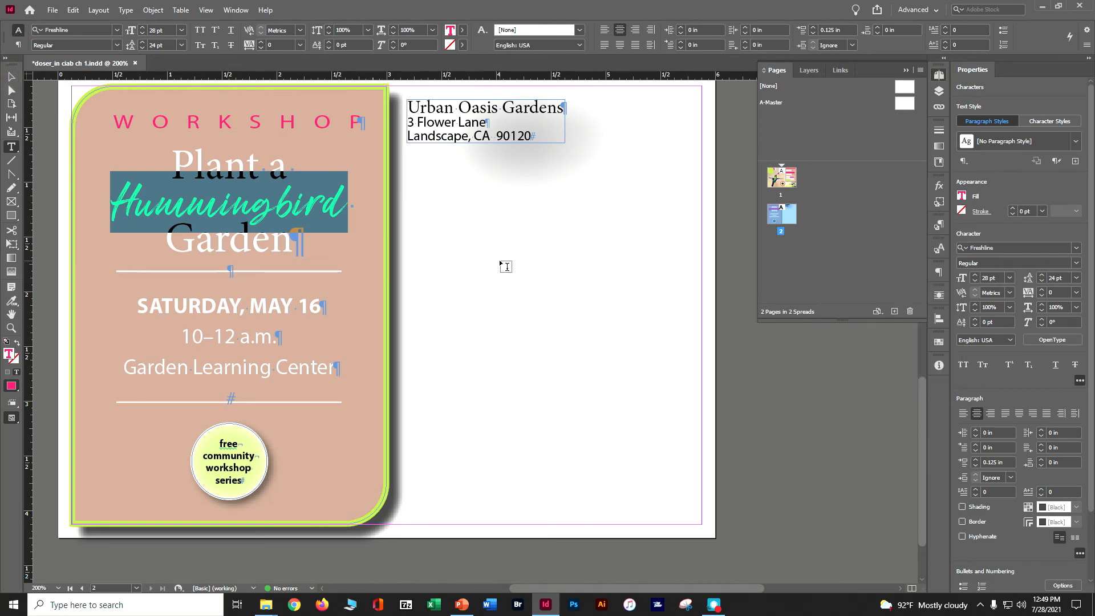
Copy the pink dotted line from page 1 and place the copy directly beneath "WORKSHOP" on page 2
scroll(504, 267, up, 8)
scroll(504, 263, up, 3)
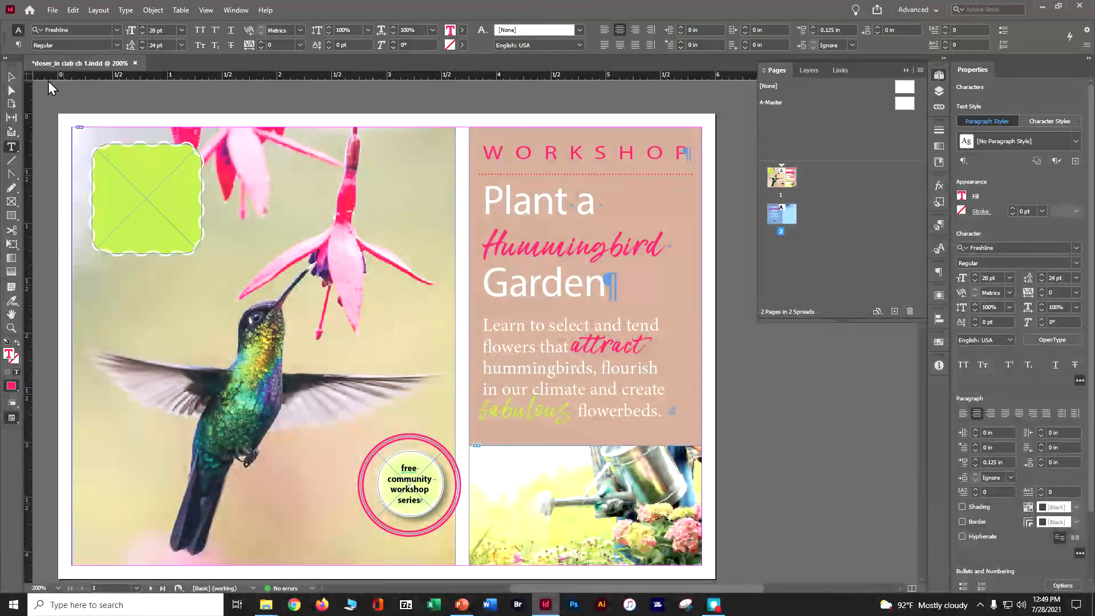
click(12, 78)
click(481, 173)
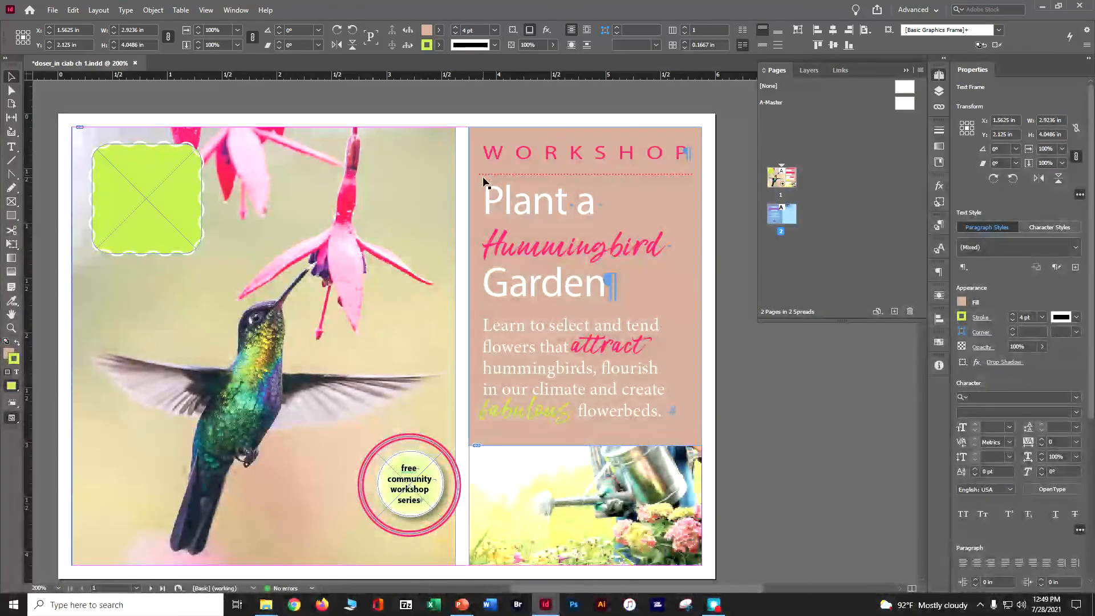
click(483, 174)
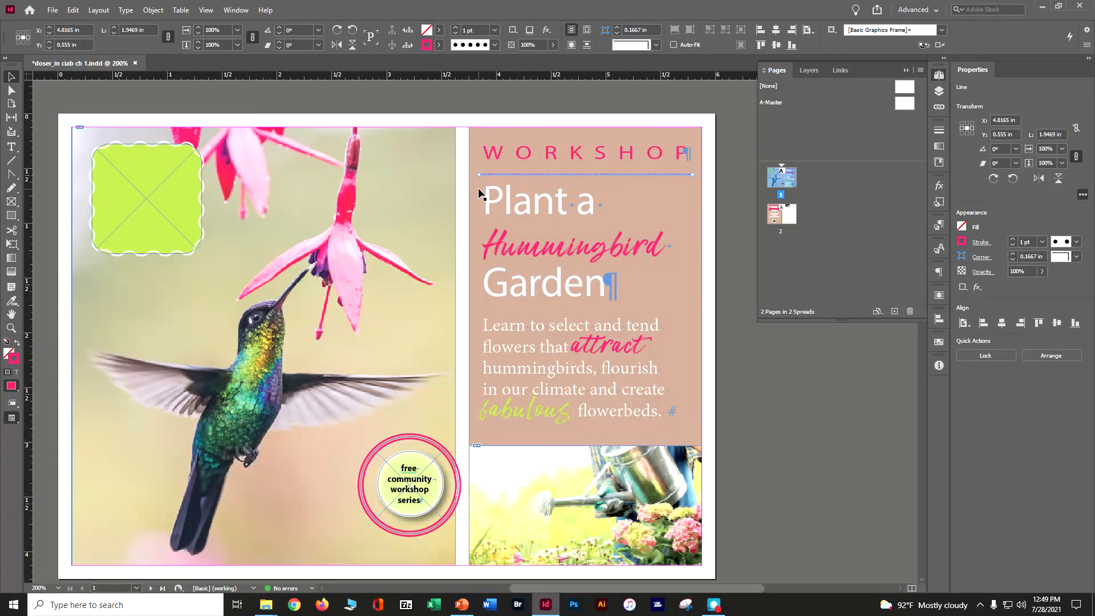
scroll(478, 187, down, 3)
scroll(478, 187, down, 7)
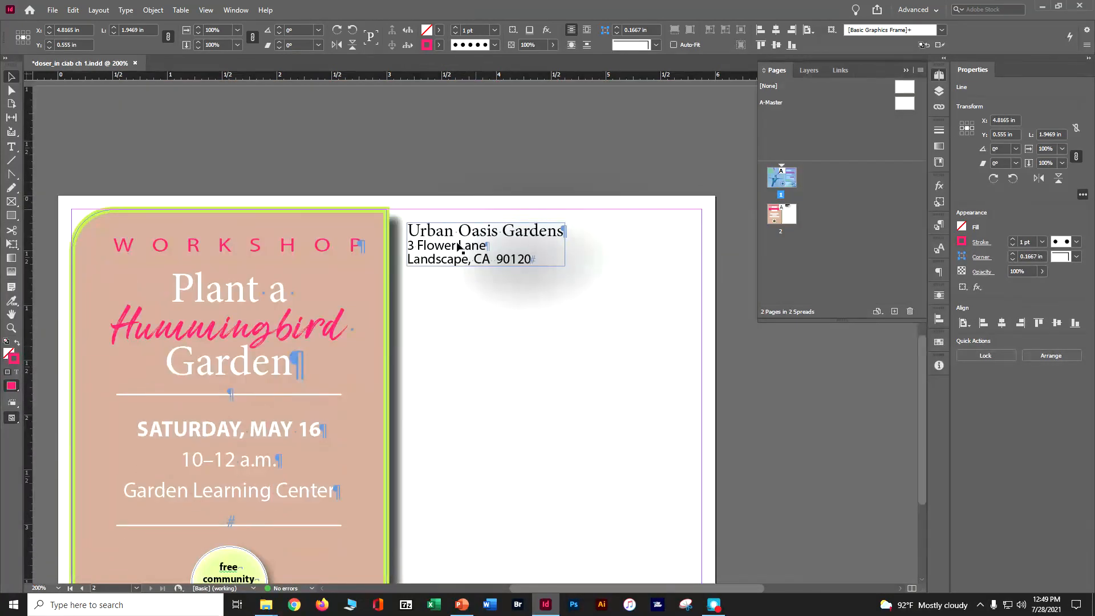
key(ctrl+v)
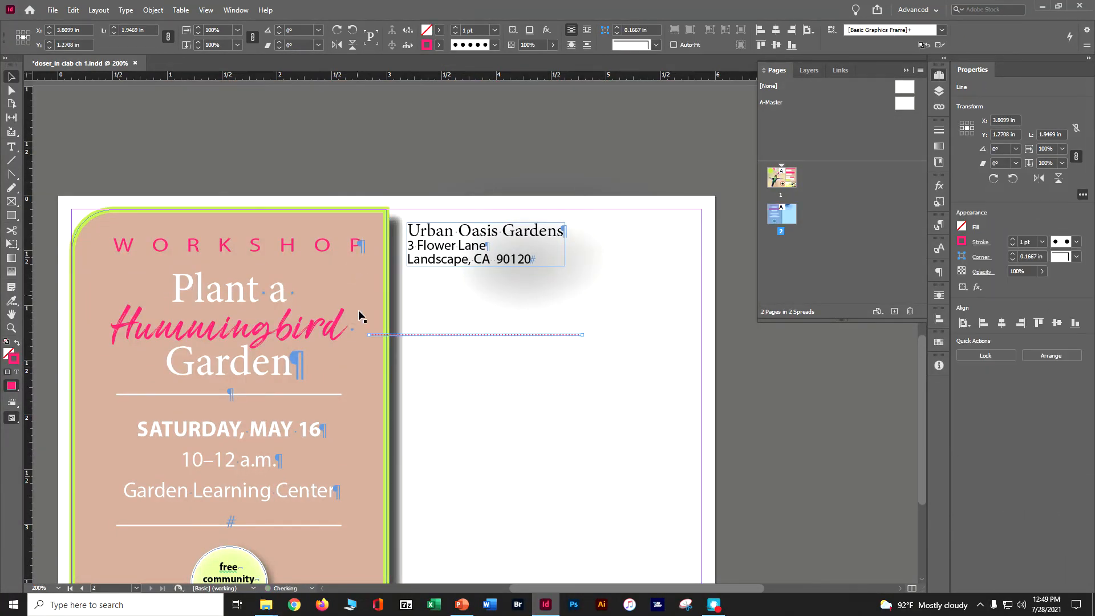
drag(397, 338, 147, 279)
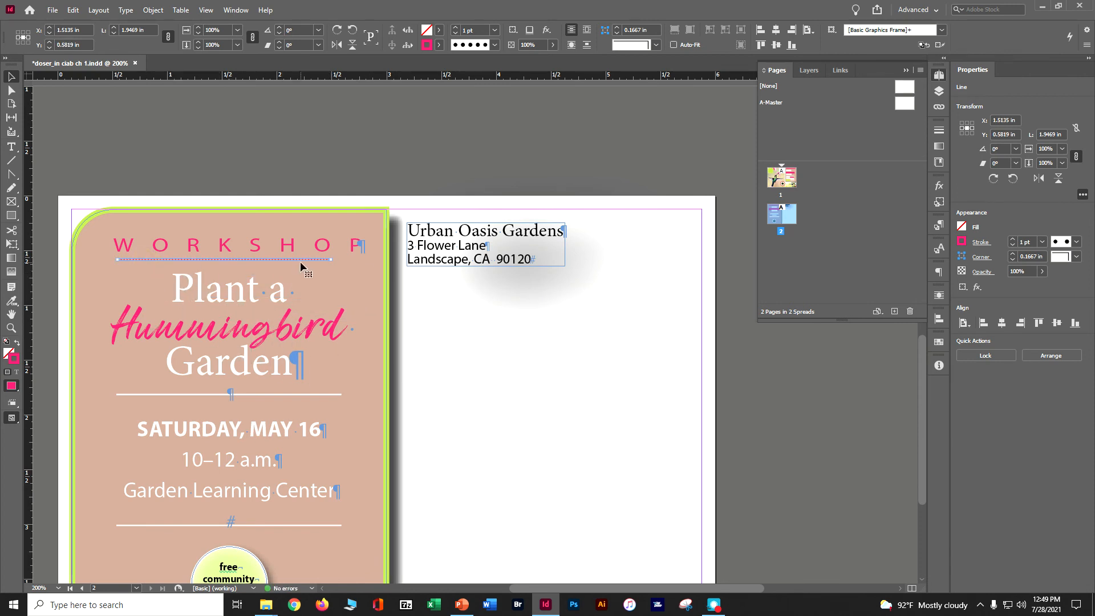
Extend both ends of the dotted line to match the width of "WORKSHOP", about 2.315 in long, and clear the selection
key(ctrl+=)
key(ctrl+=)
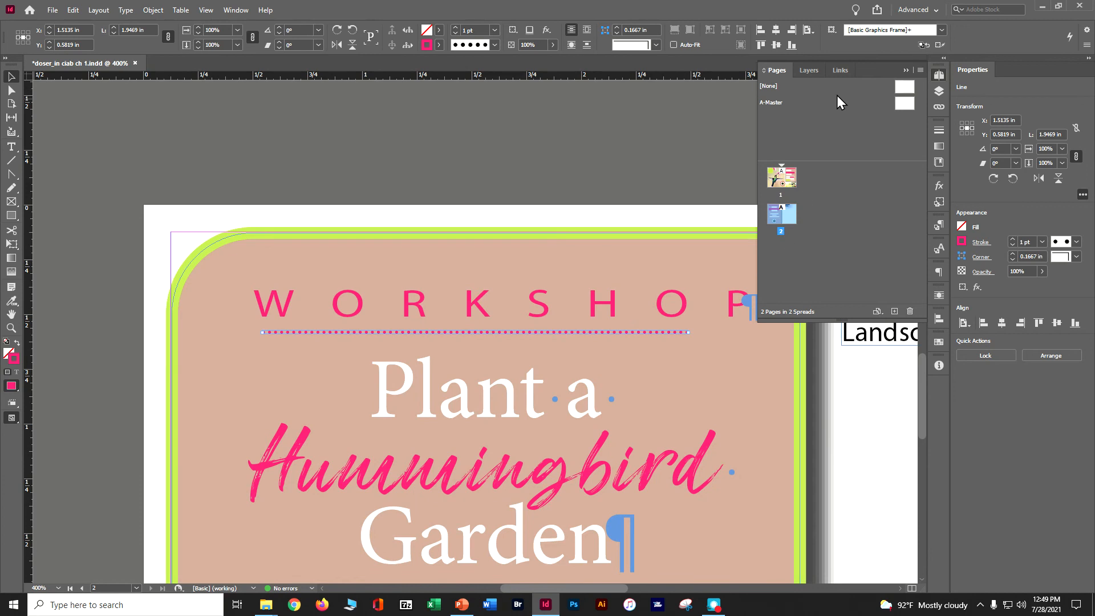
click(905, 70)
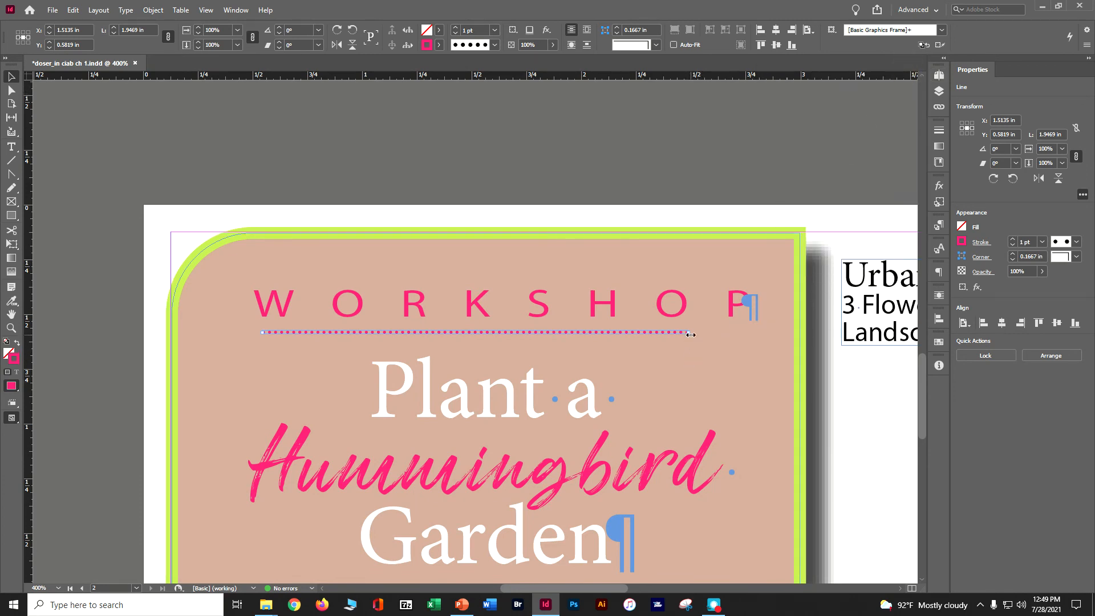
drag(690, 333, 757, 333)
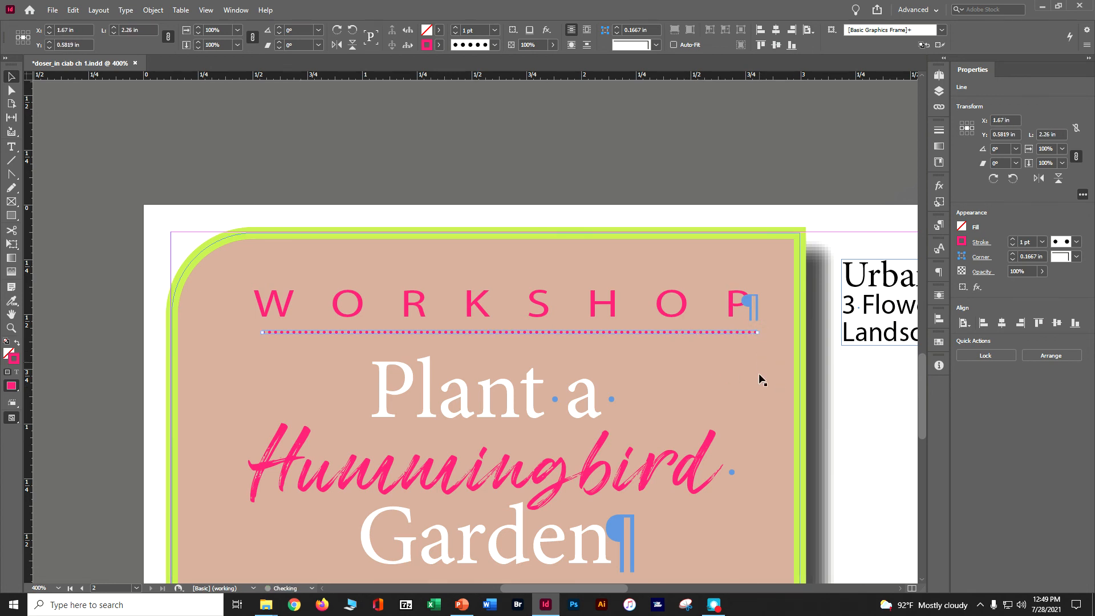
drag(260, 331, 250, 332)
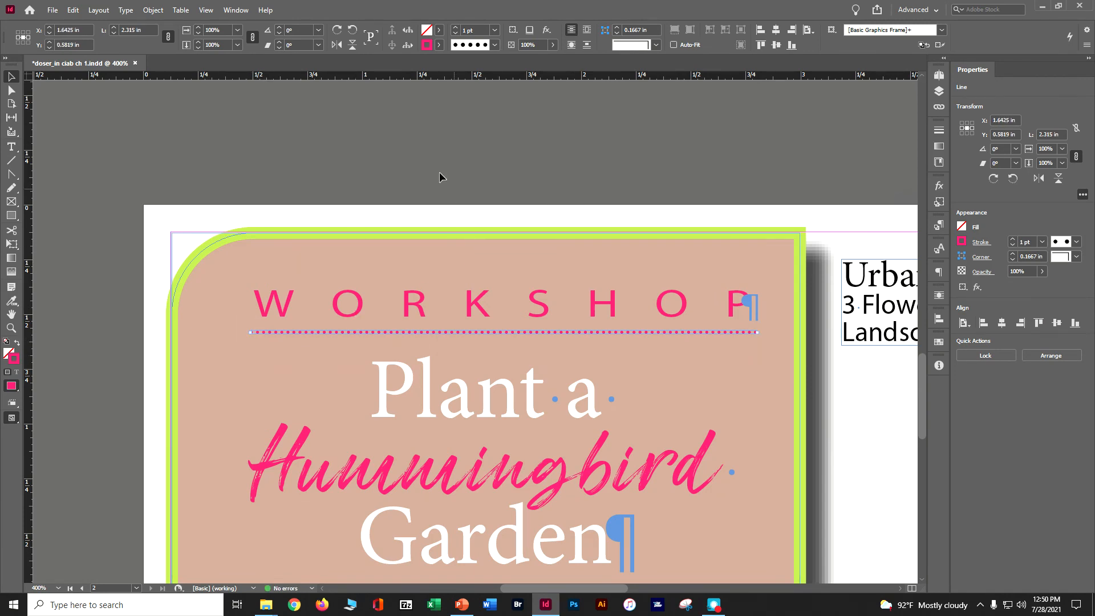
click(358, 132)
Check both postcard pages and save the document
key(ctrl+minus)
key(ctrl+minus)
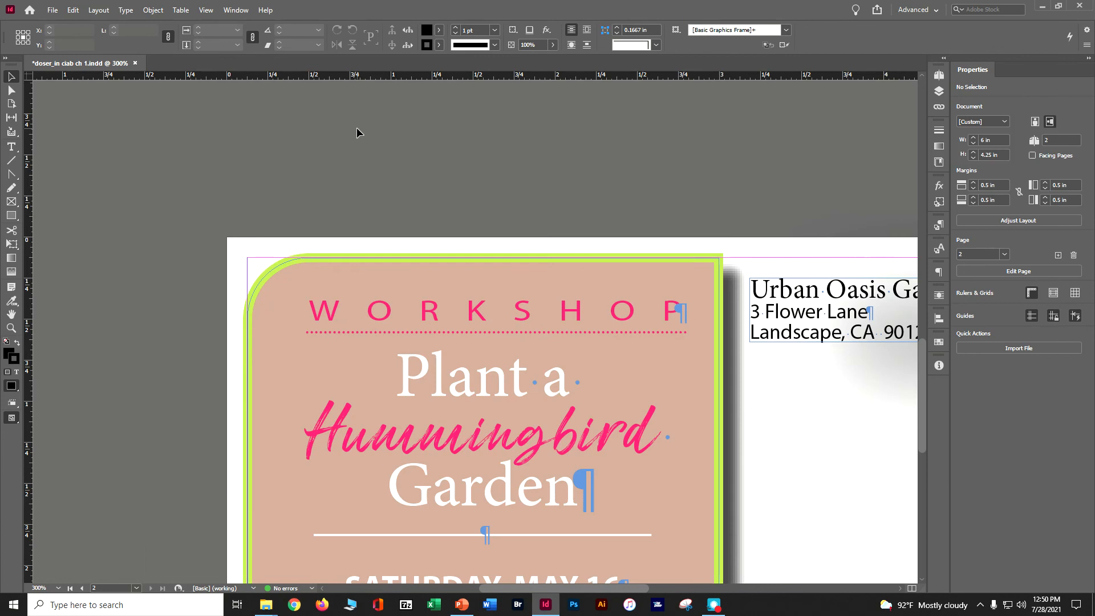
scroll(758, 361, down, 2)
key(ctrl+minus)
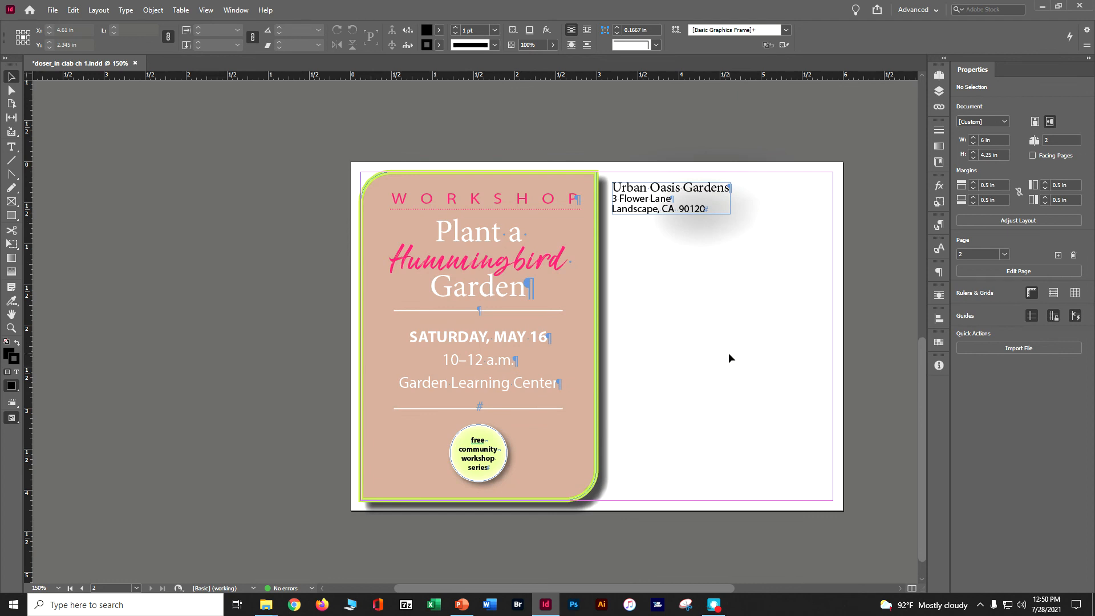
scroll(729, 354, up, 5)
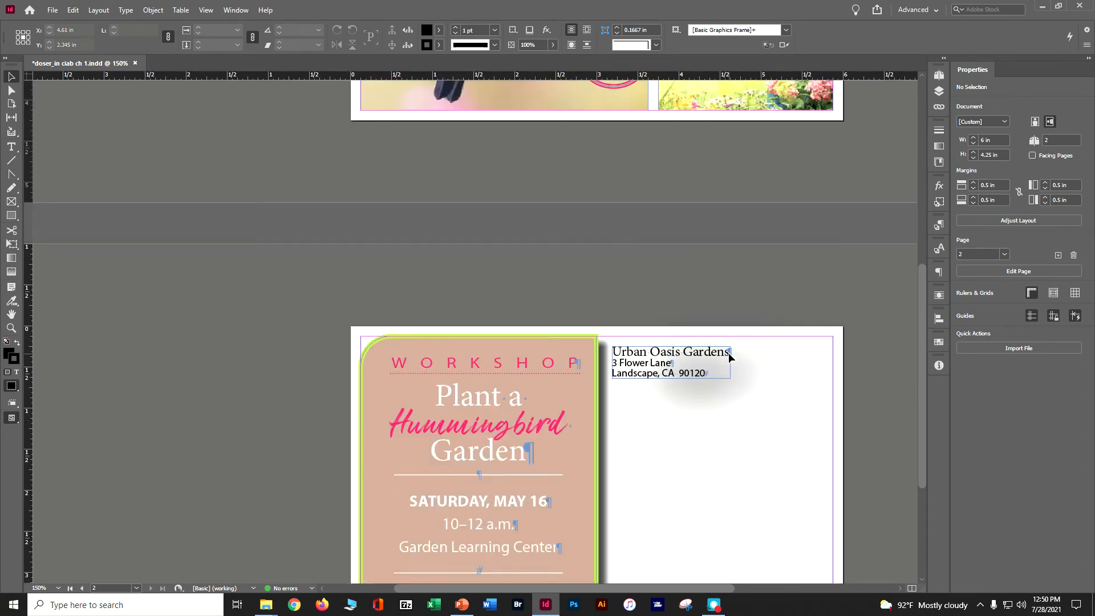
scroll(728, 353, up, 2)
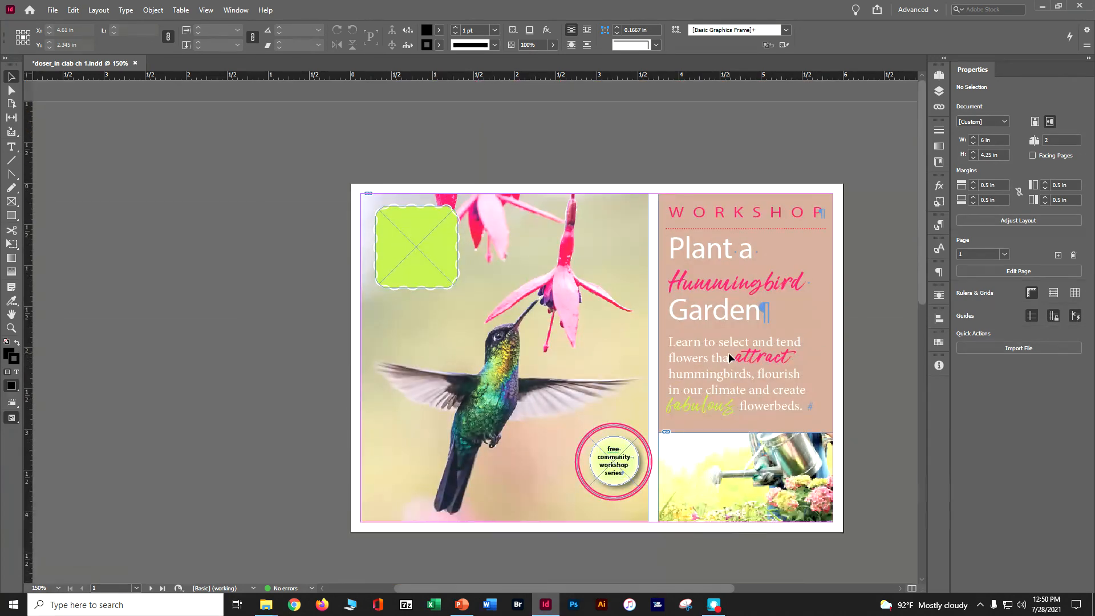
key(ctrl+s)
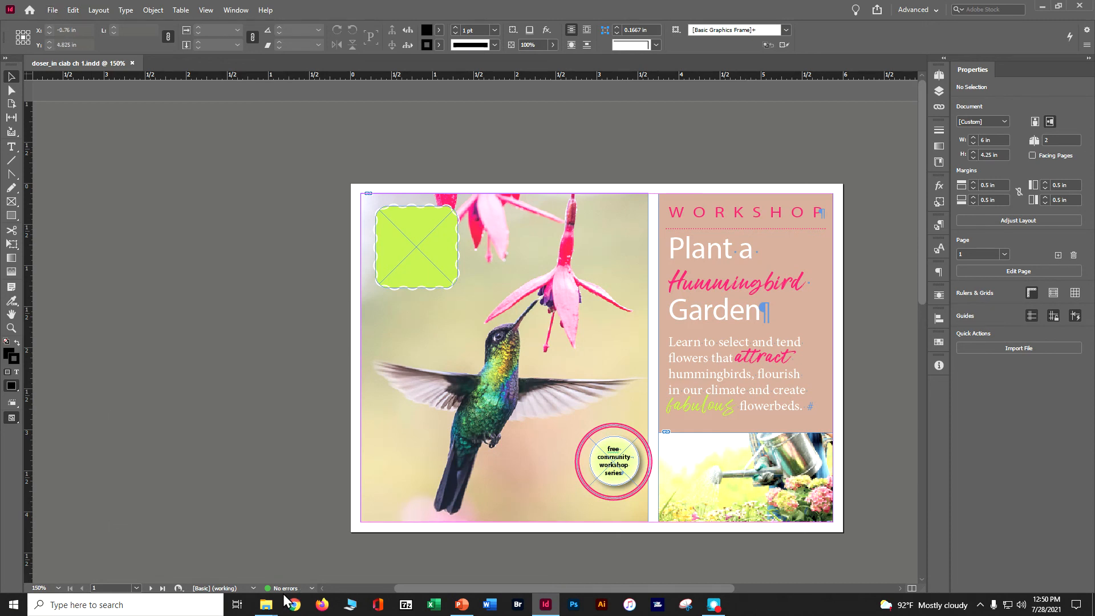
Package the document with fonts, links, IDML and PDF into the Lesson01 folder, replacing the last word of the package folder's name with "pkg"
click(52, 11)
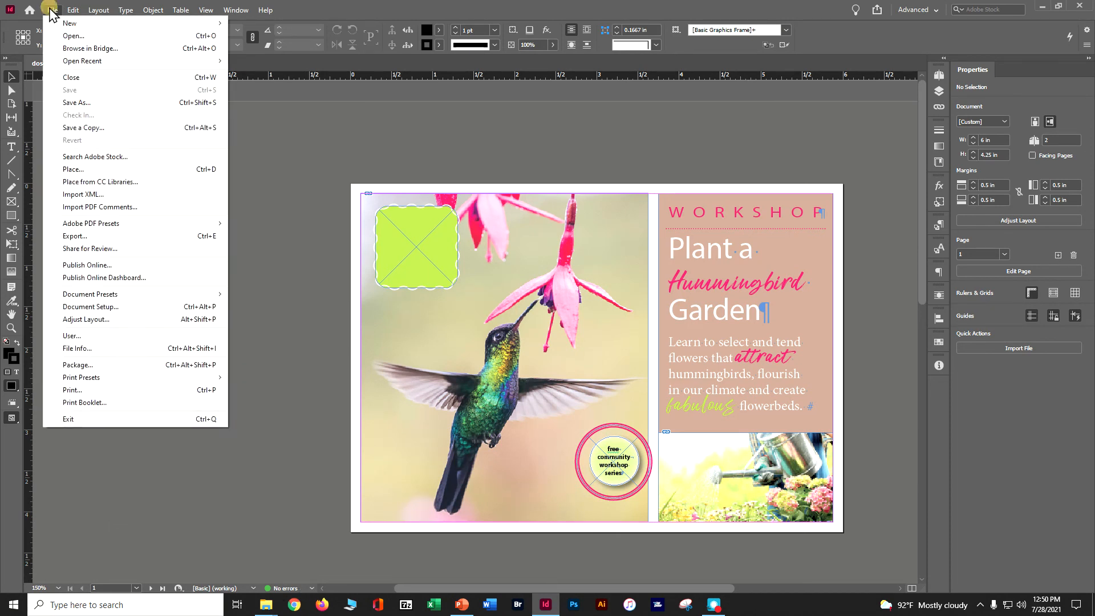
click(91, 366)
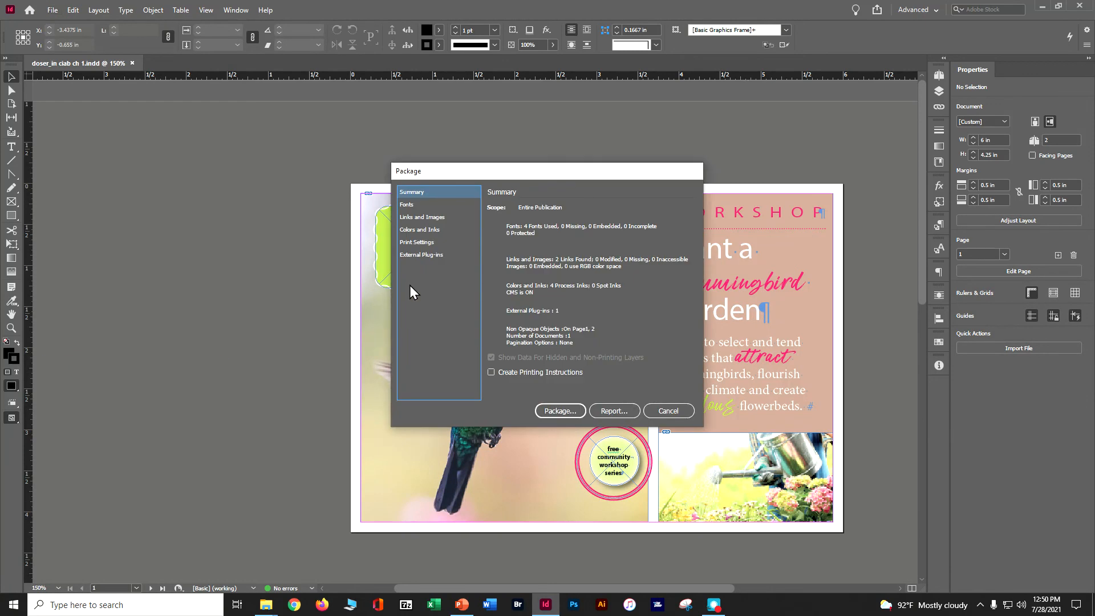
click(546, 408)
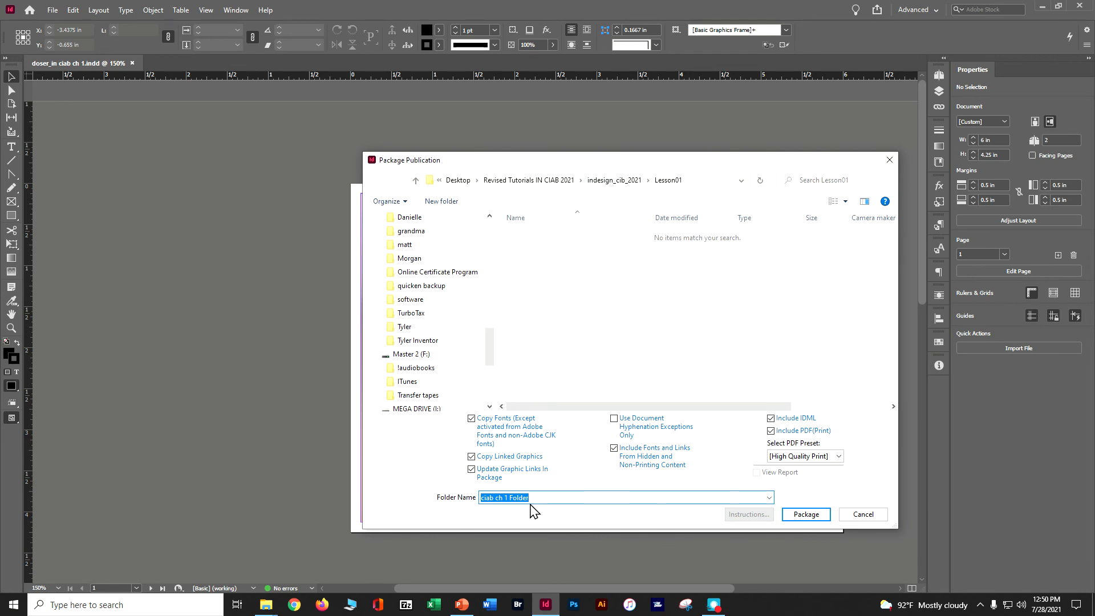
click(598, 182)
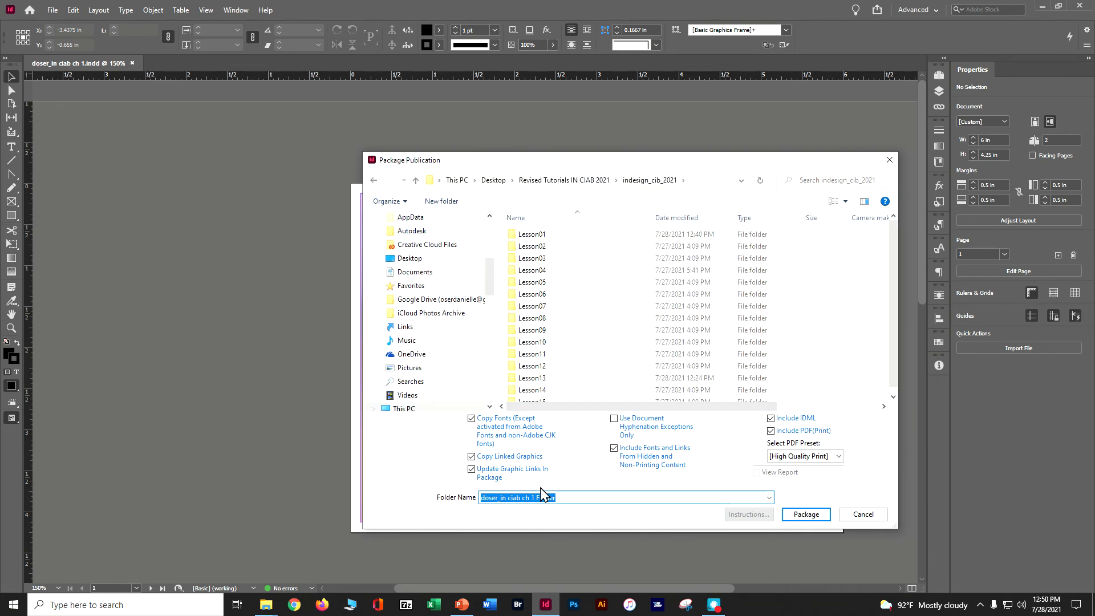
double_click(533, 234)
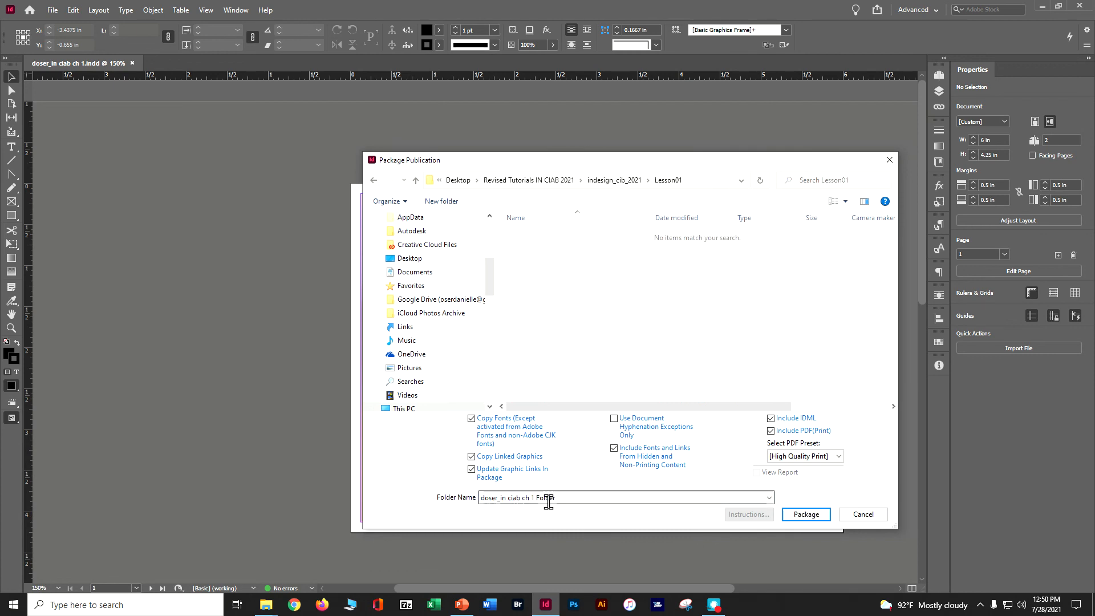
double_click(548, 498)
text(pkg)
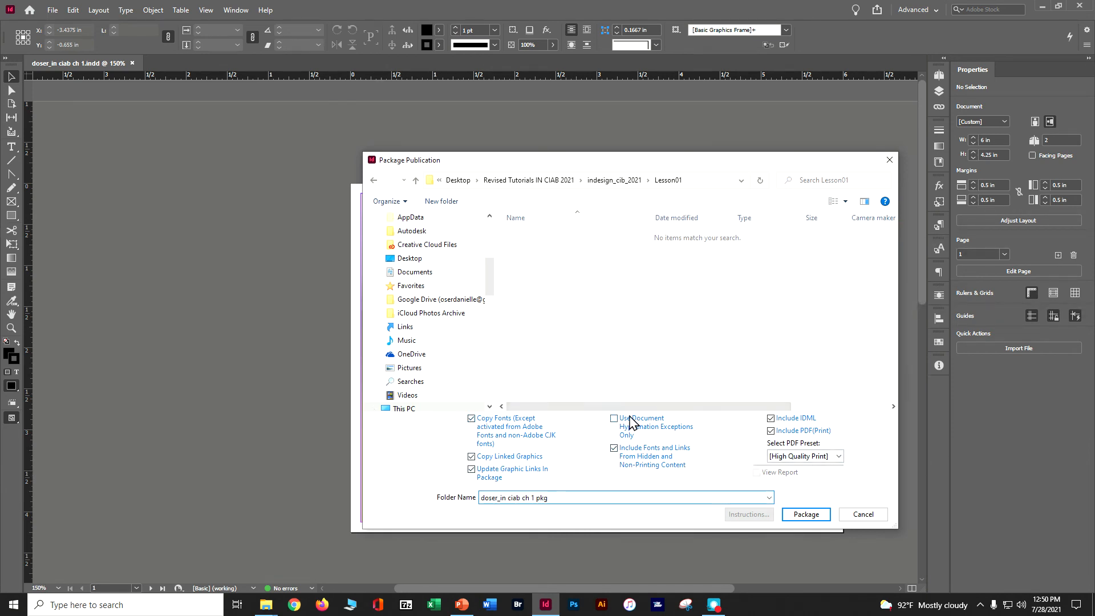
click(817, 516)
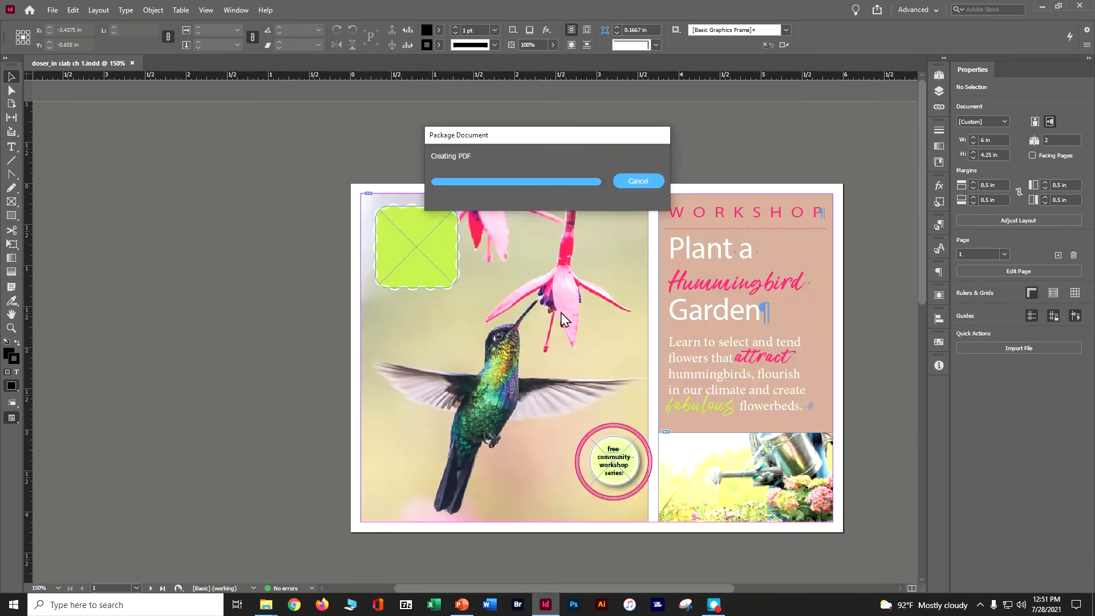
Switch to File Explorer, widen the Name column of the Lesson01 folder, and check the contents of the packaged folder
click(1041, 8)
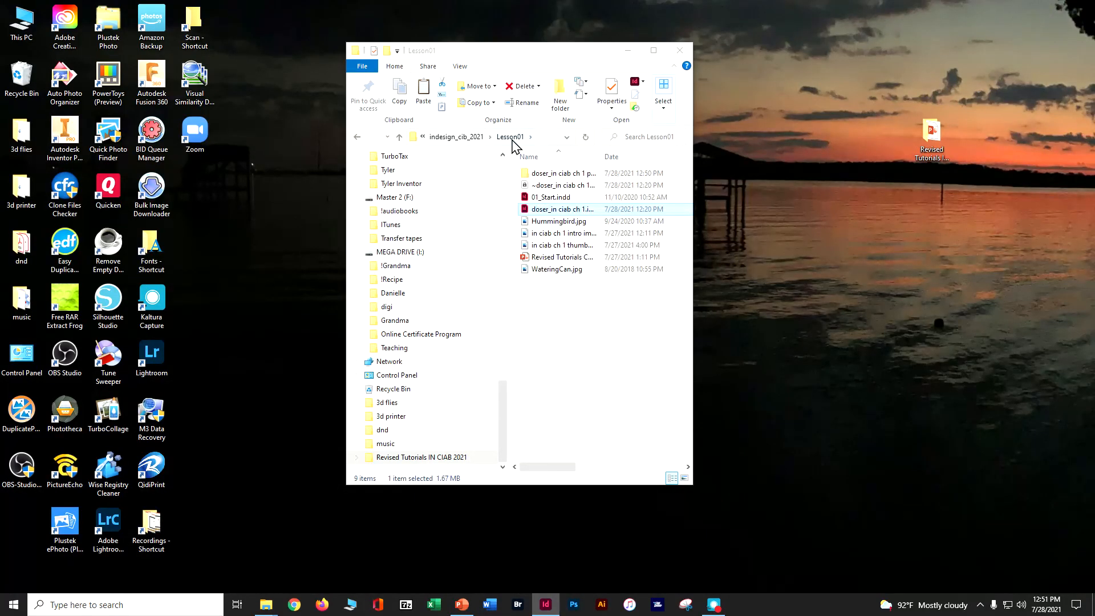
click(513, 166)
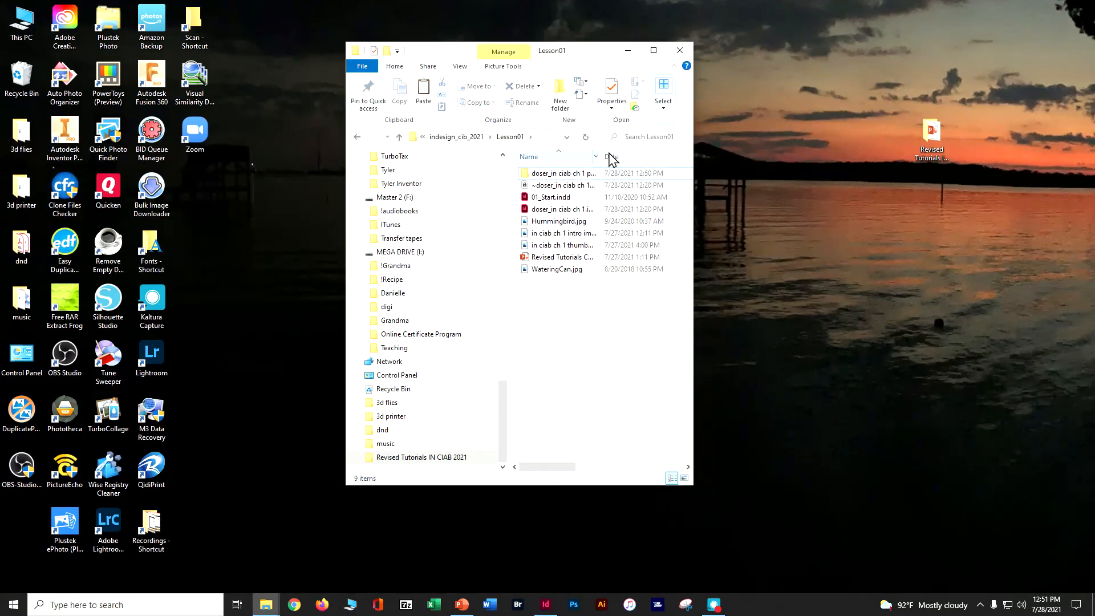
click(655, 50)
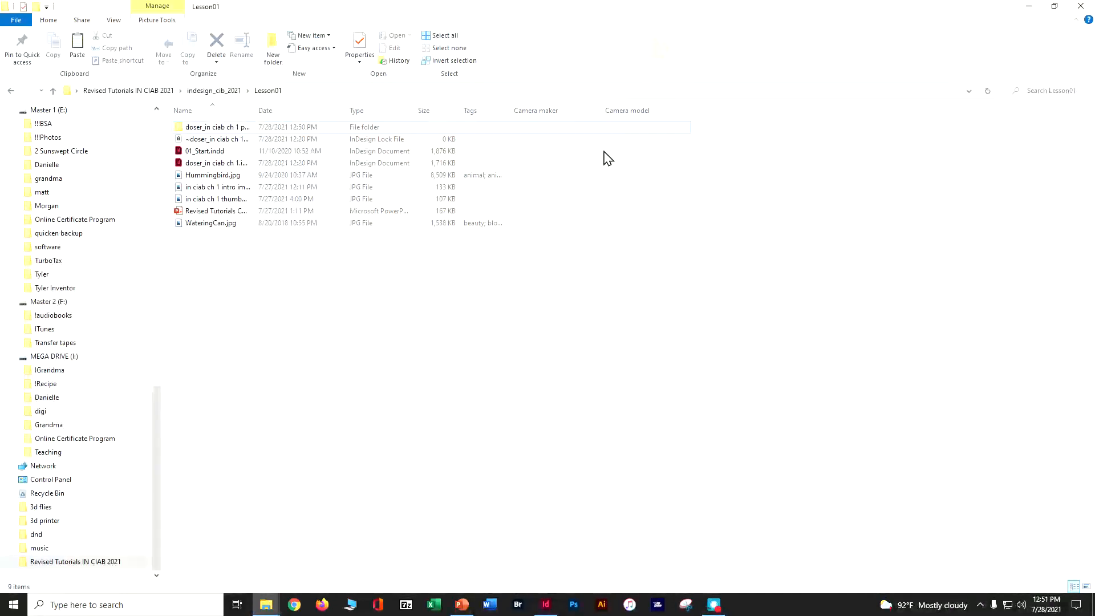
drag(254, 110, 459, 114)
double_click(247, 127)
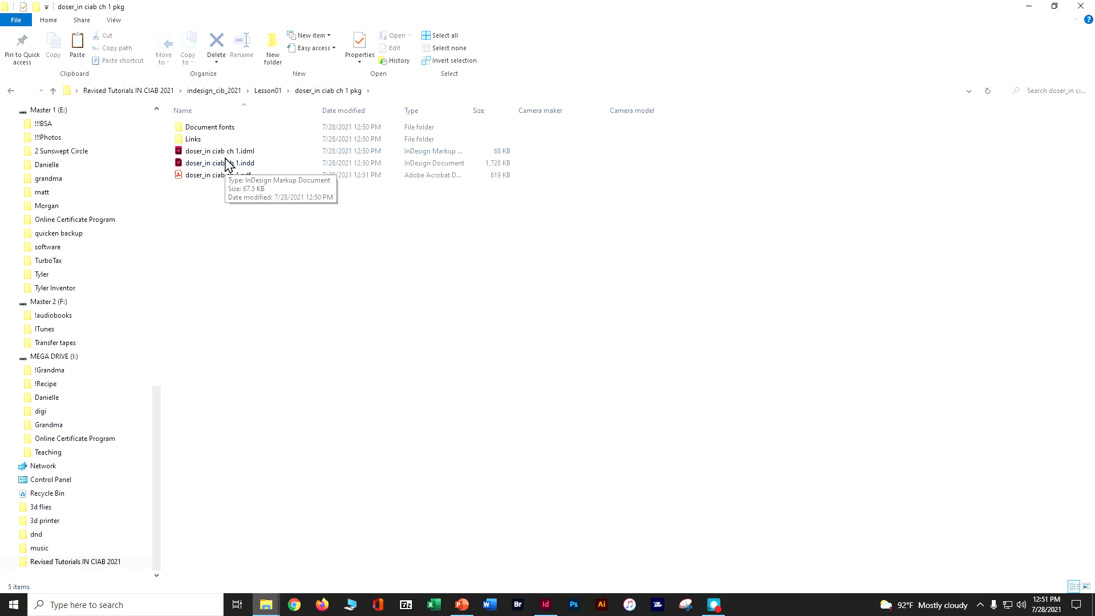
click(11, 92)
Compress the packaged folder into a zip file in Lesson01, keeping the suggested name
right_click(251, 129)
mouse_move(342, 406)
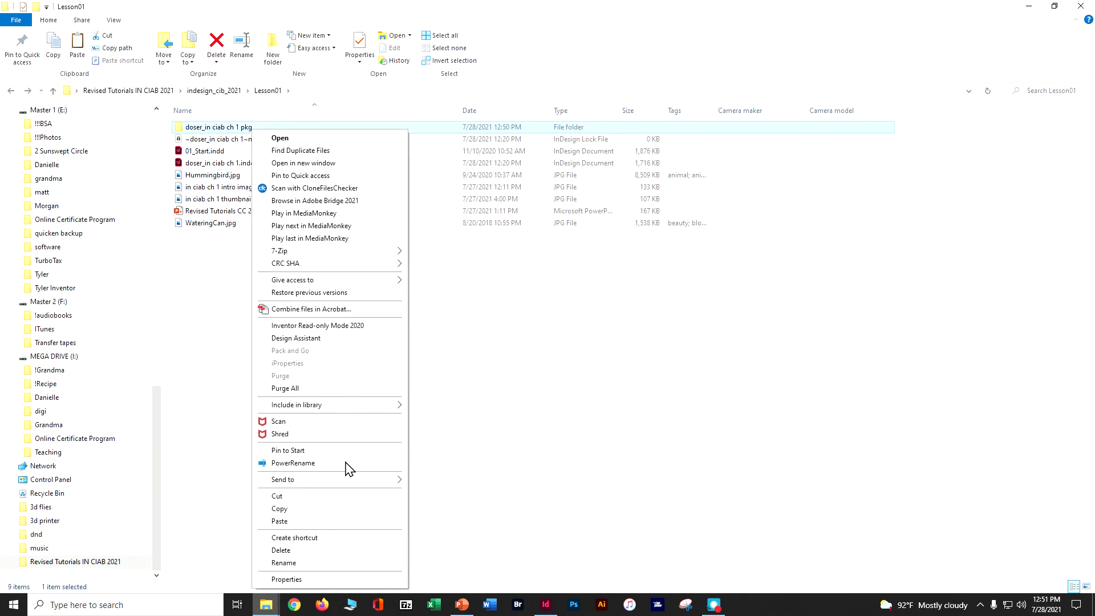
mouse_move(351, 481)
click(448, 495)
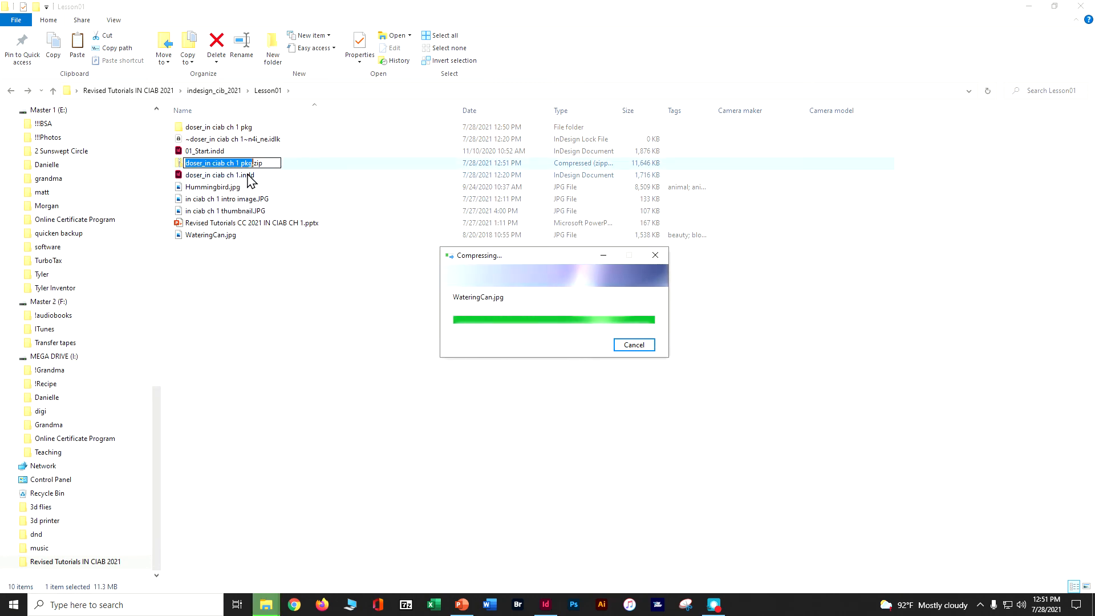
click(179, 163)
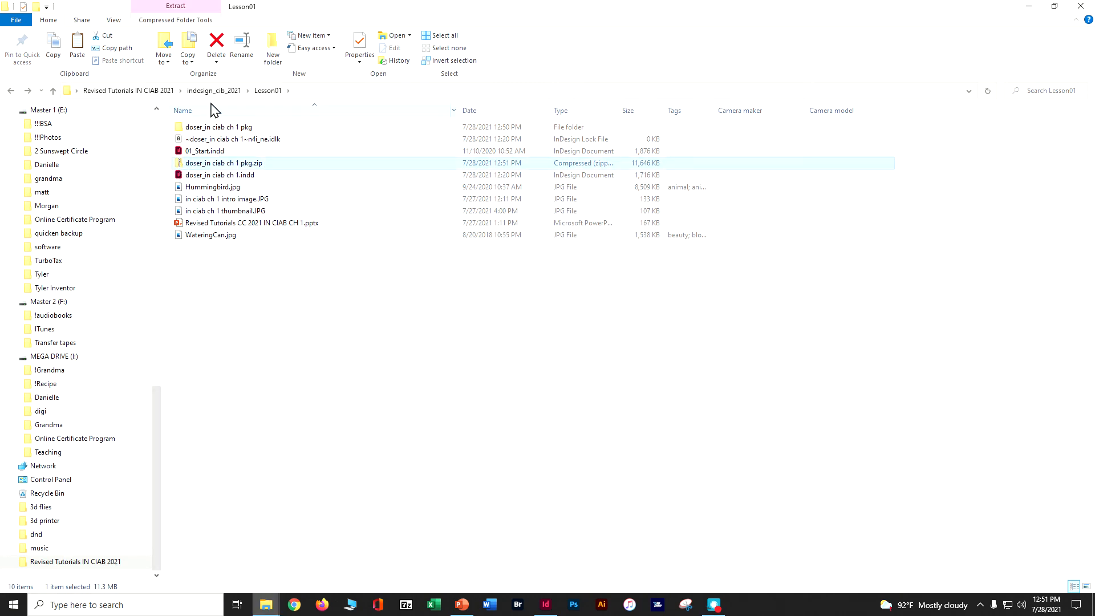